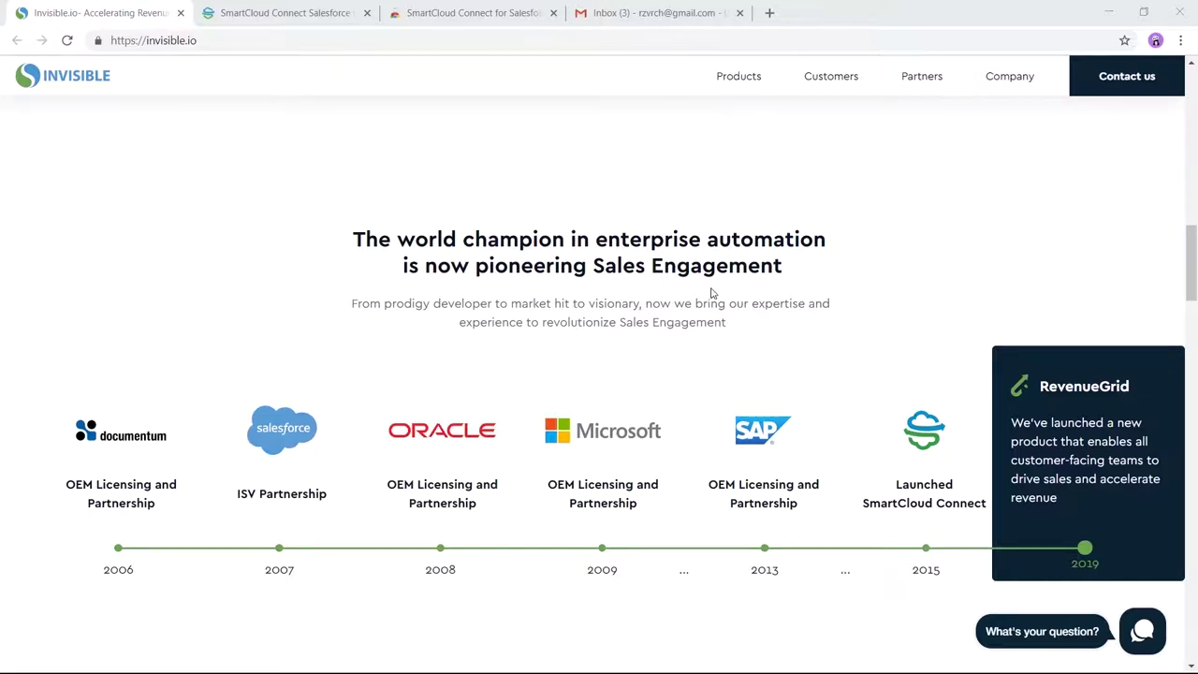
Step: Highlight and clear 'Sales Engagement' in the Invisible.io heading, then go to the SmartCloud Connect site
left_click_drag(591, 265, 801, 269)
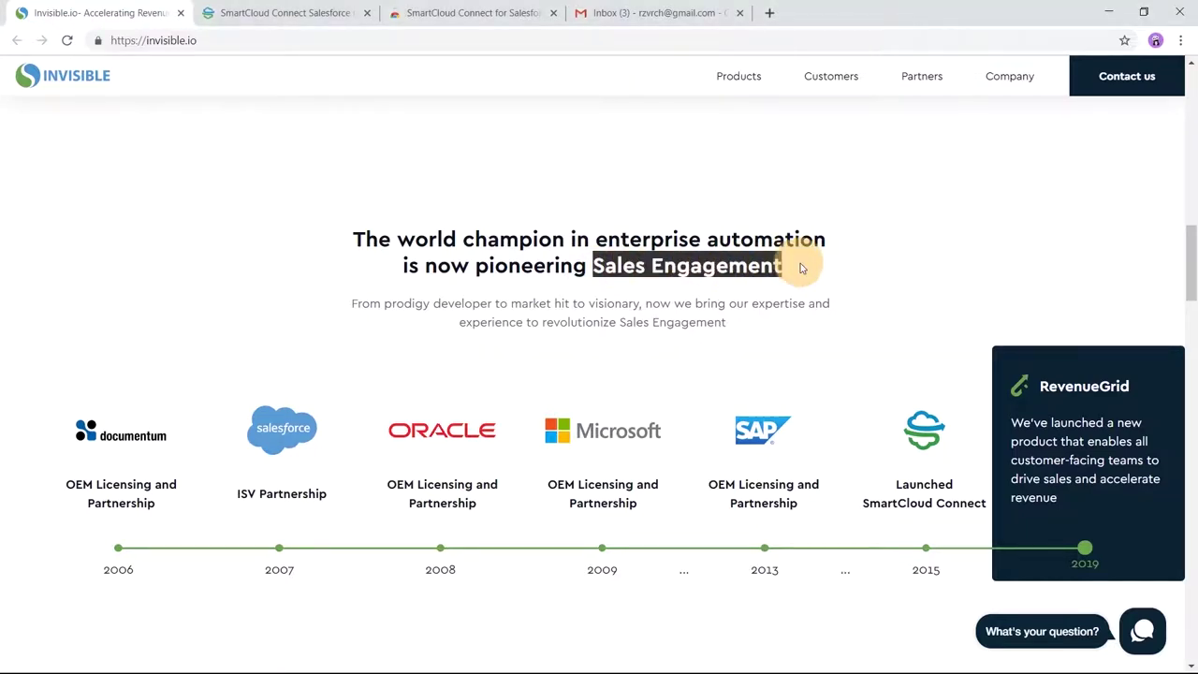
left_click(885, 275)
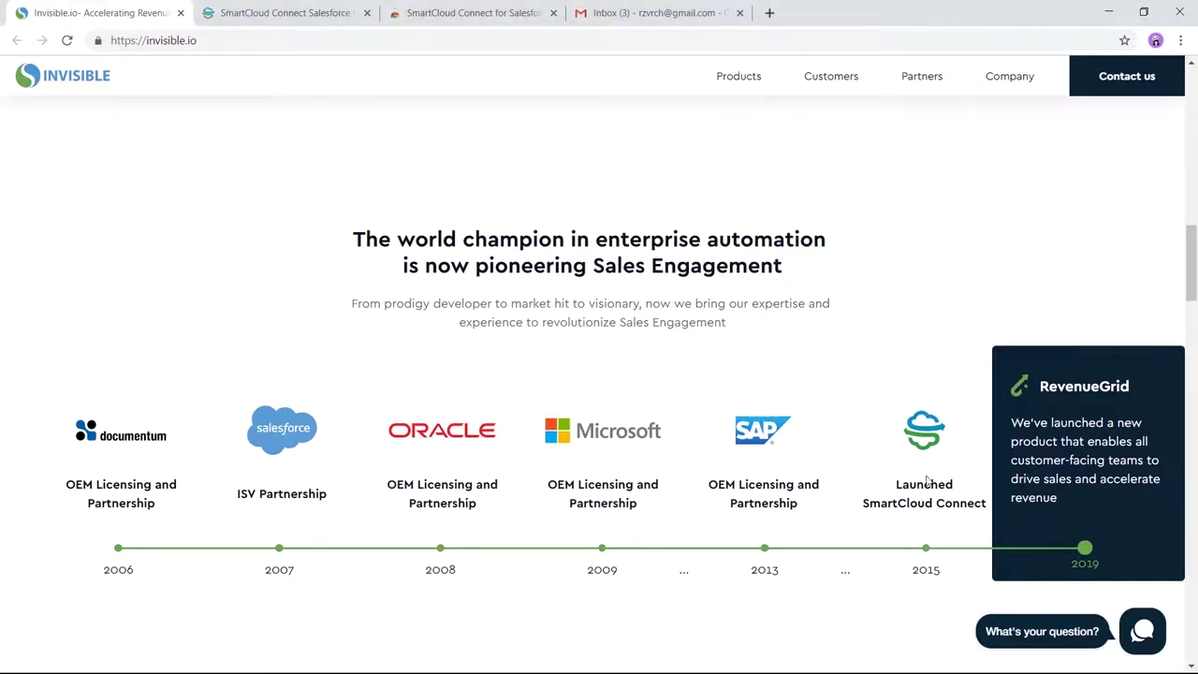
left_click(276, 12)
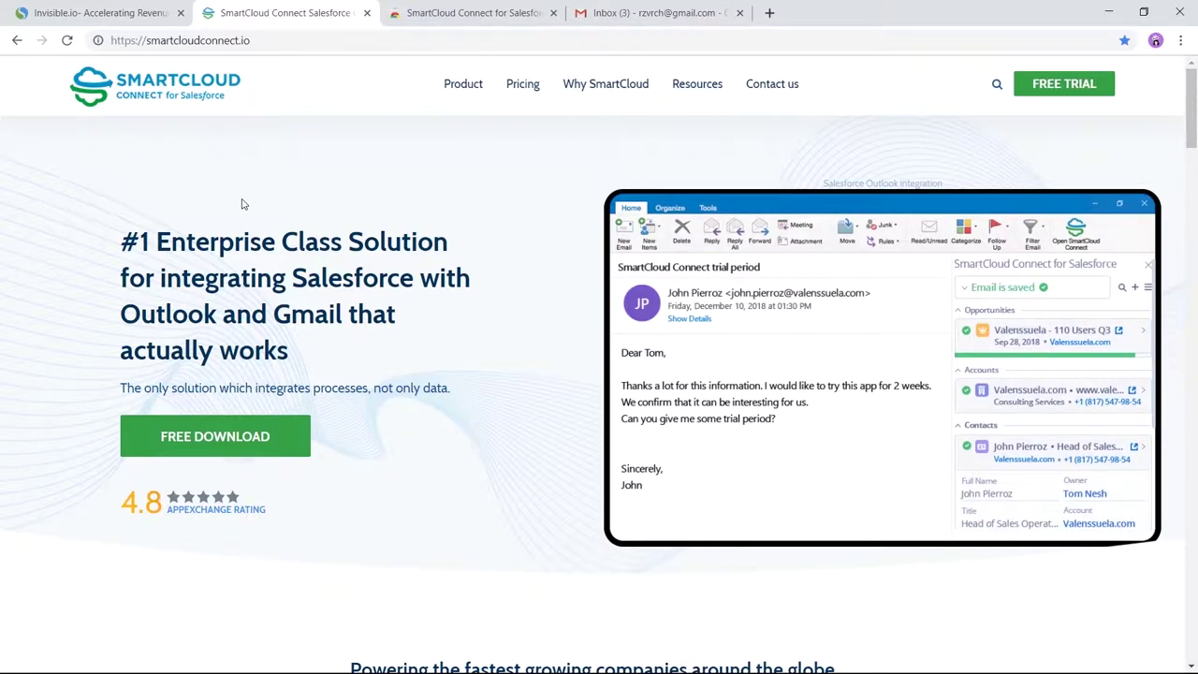
Step: Browse all integrations, filtering first to CRM and then to Mail and Calendar
mouse_move(481, 102)
left_click(384, 205)
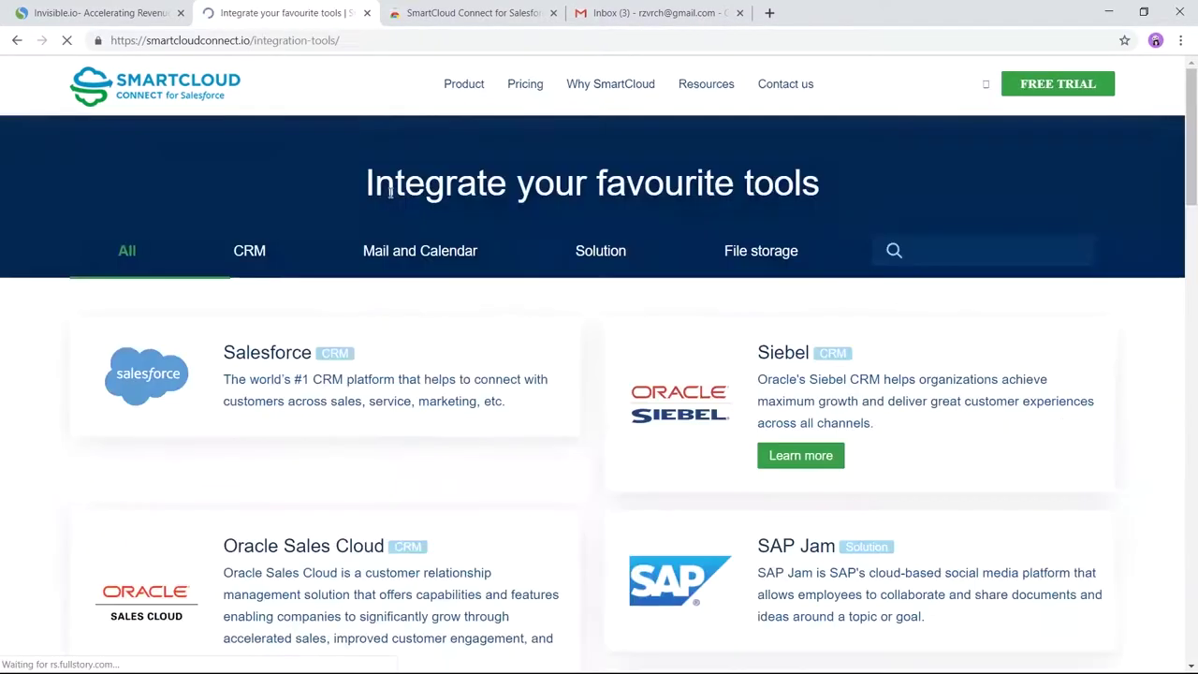
left_click(252, 255)
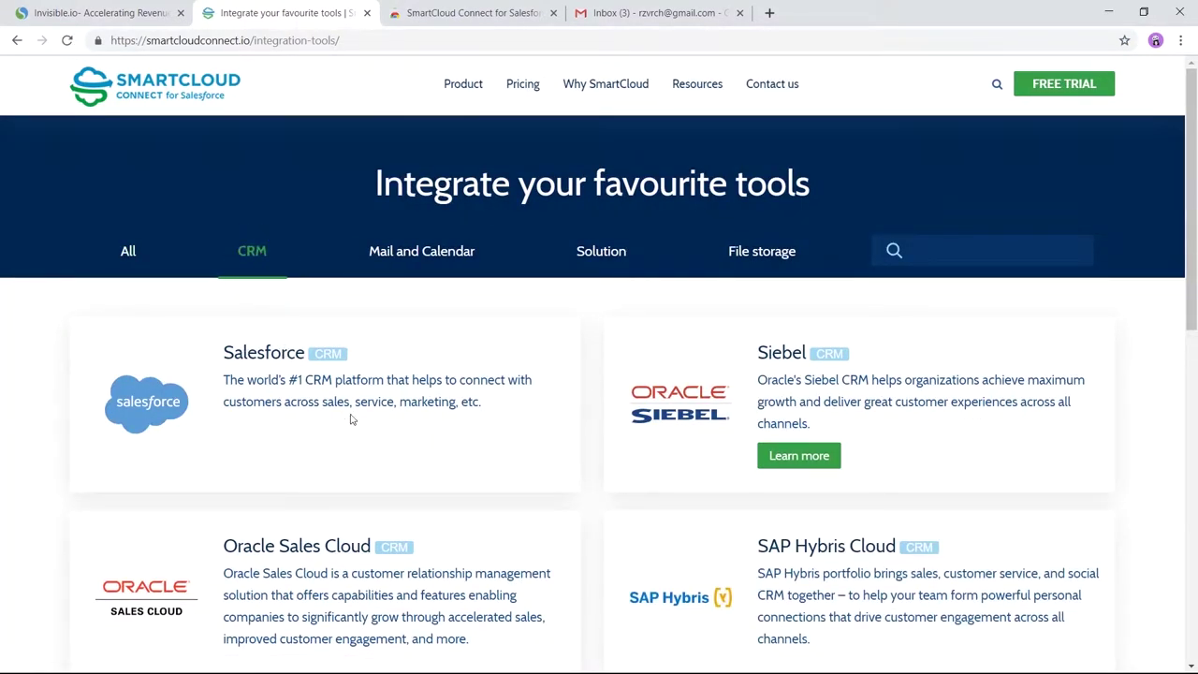
mouse_move(1191, 271)
left_mouse_down()
mouse_move(1193, 374)
mouse_move(1188, 252)
left_mouse_up()
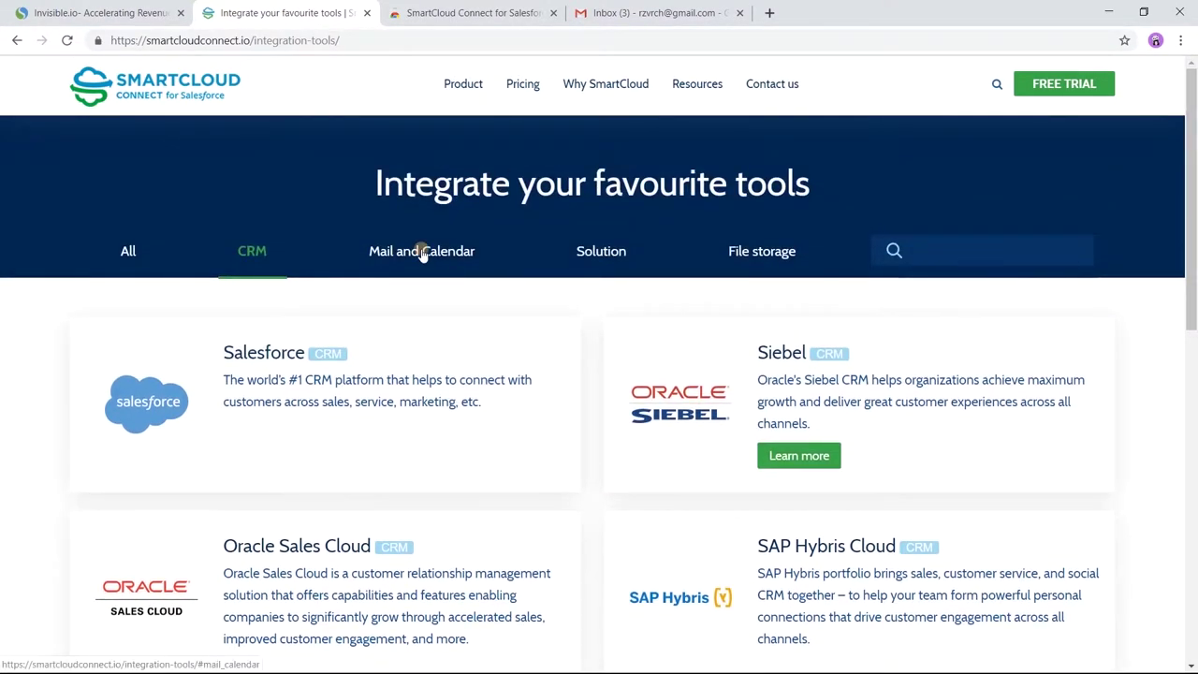
left_click(418, 250)
scroll(1194, 197, "down", 1)
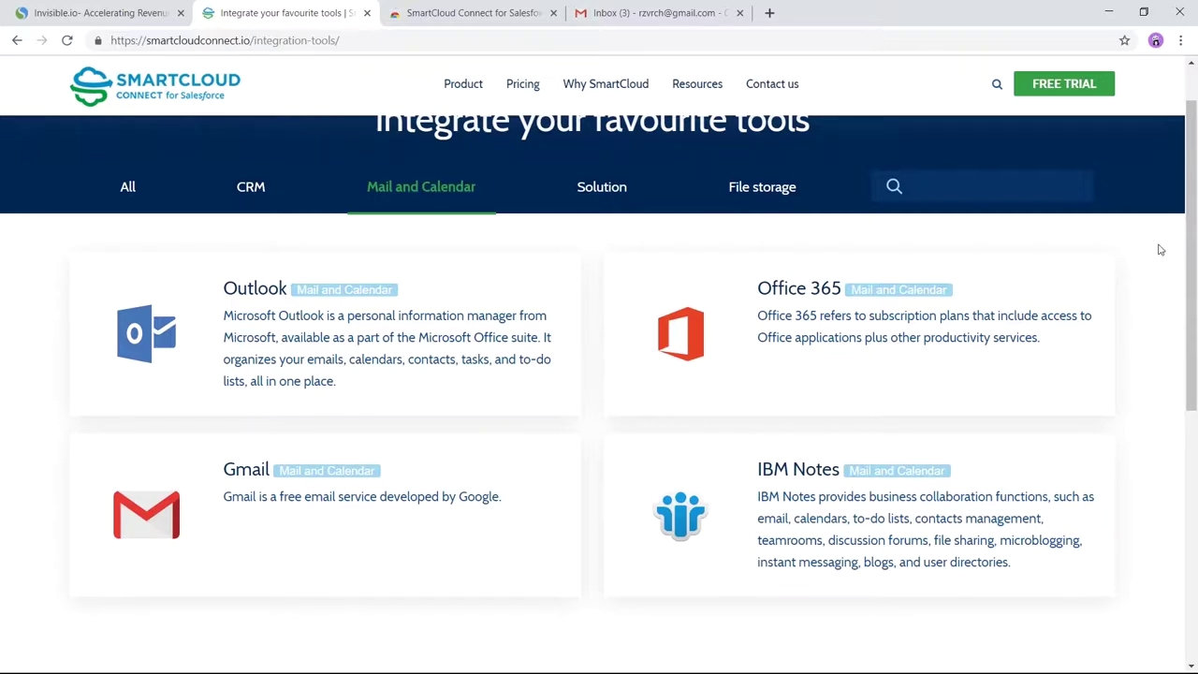
Step: View the free trial signup wizard, then go to the extension's Chrome Web Store page
left_click(1067, 89)
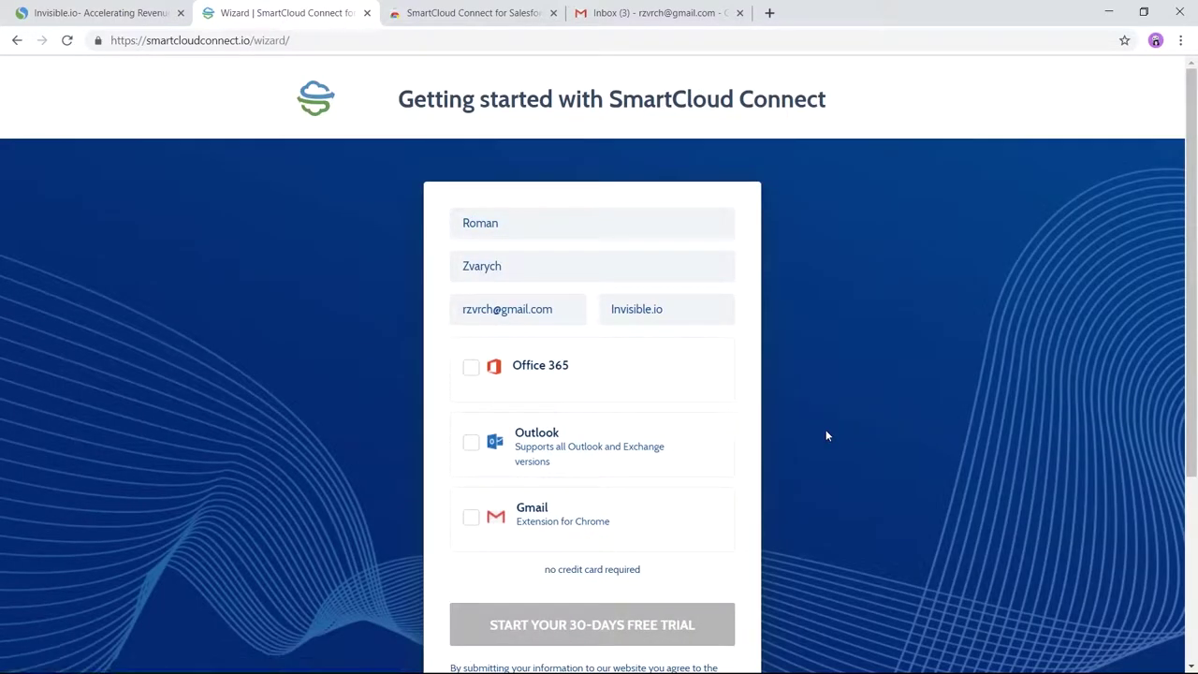
scroll(826, 435, "down", 1)
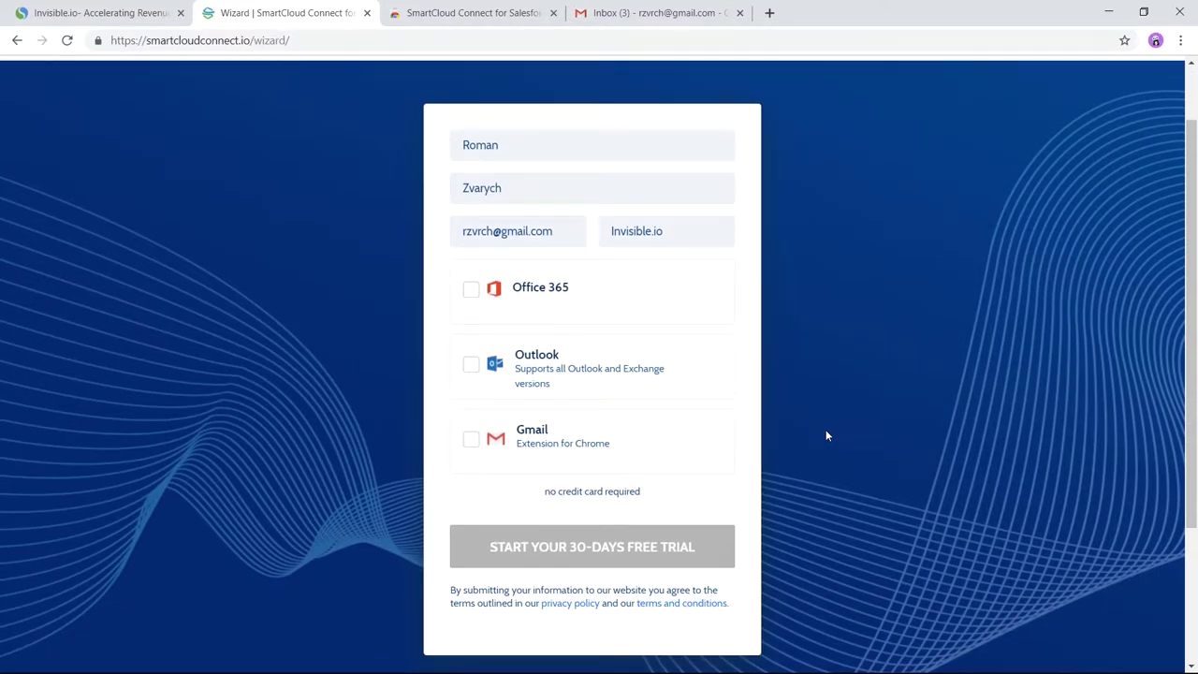
left_click(447, 13)
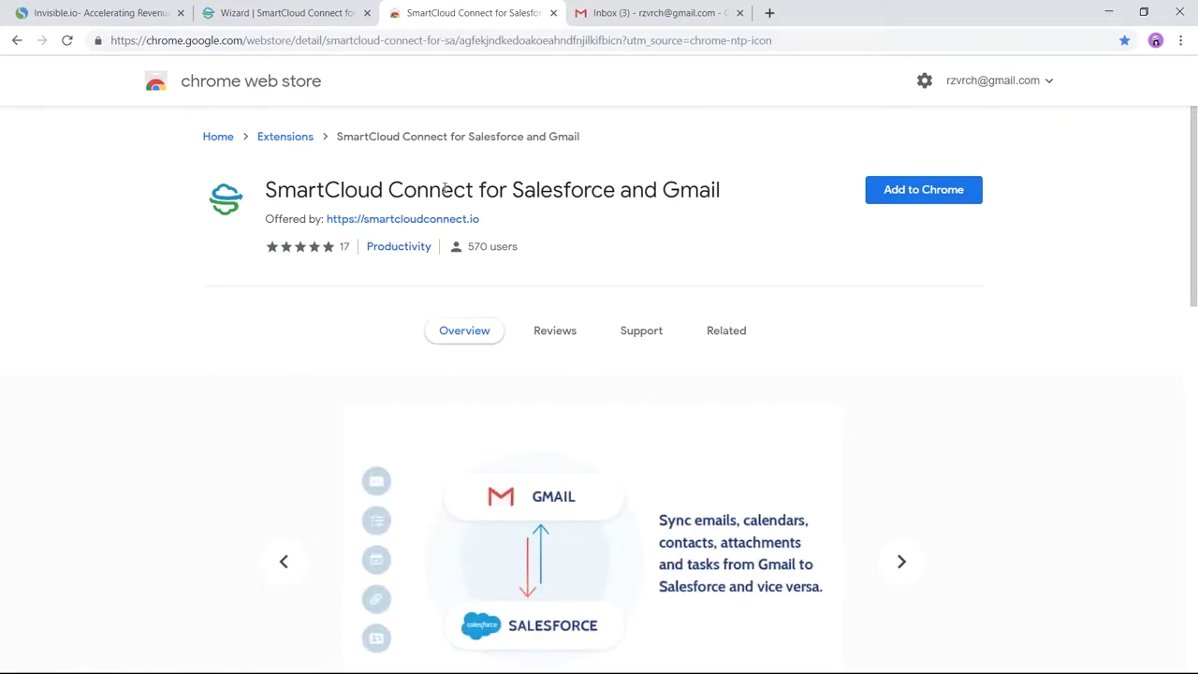
Step: Add the SmartCloud Connect for Salesforce and Gmail extension to Chrome and dismiss the confirmation notice
left_click_drag(474, 190, 712, 188)
left_click(782, 192)
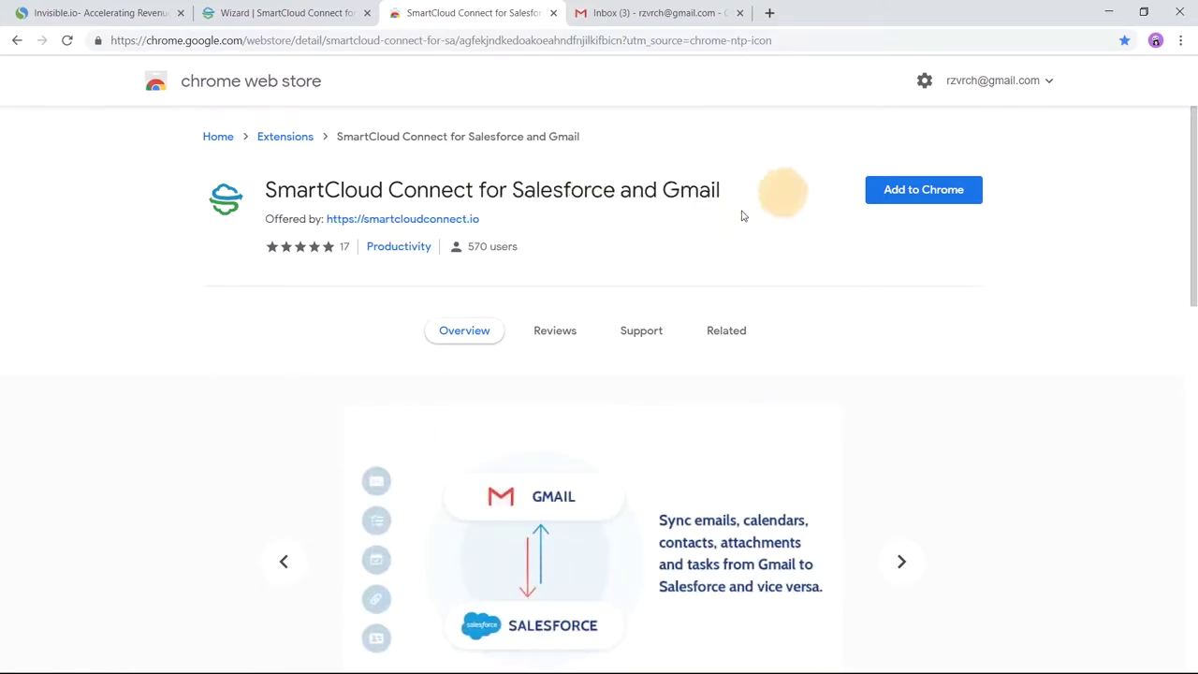
left_click(939, 191)
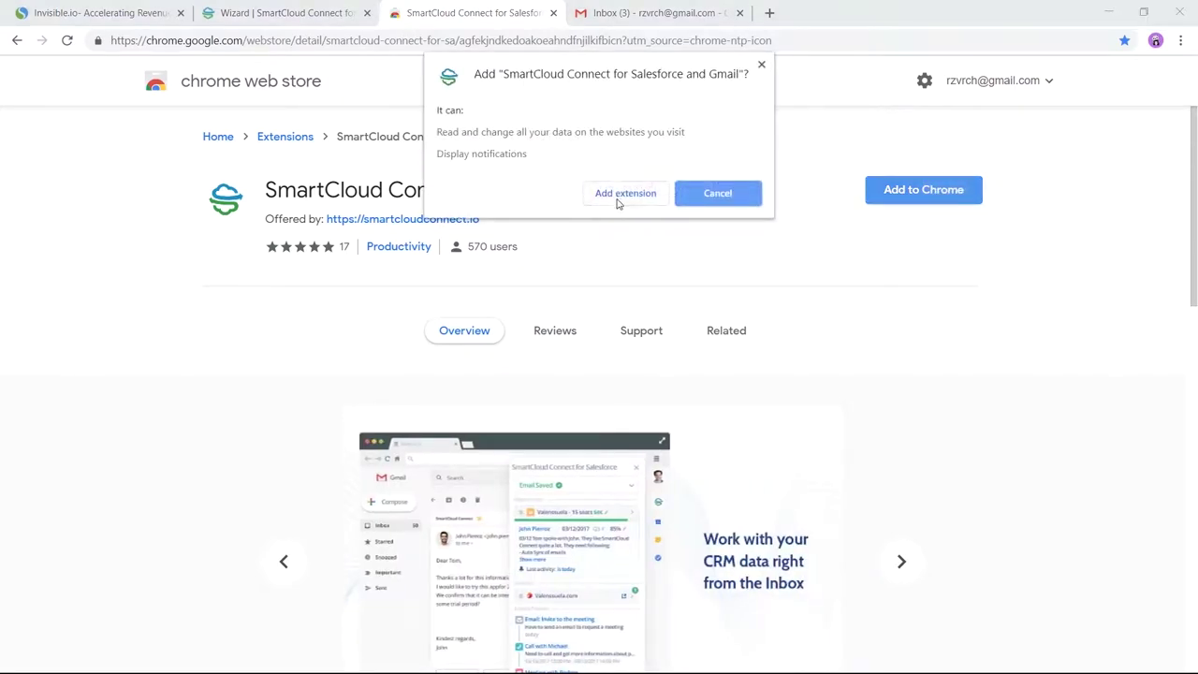
left_click(617, 196)
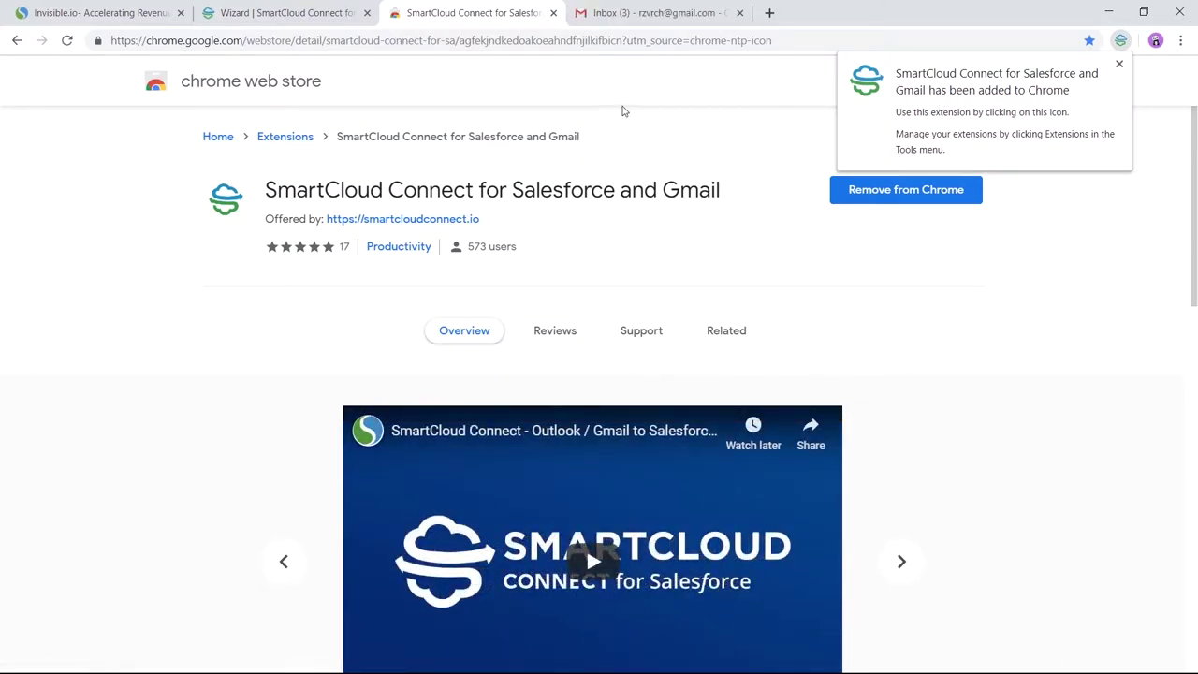
left_click(1118, 63)
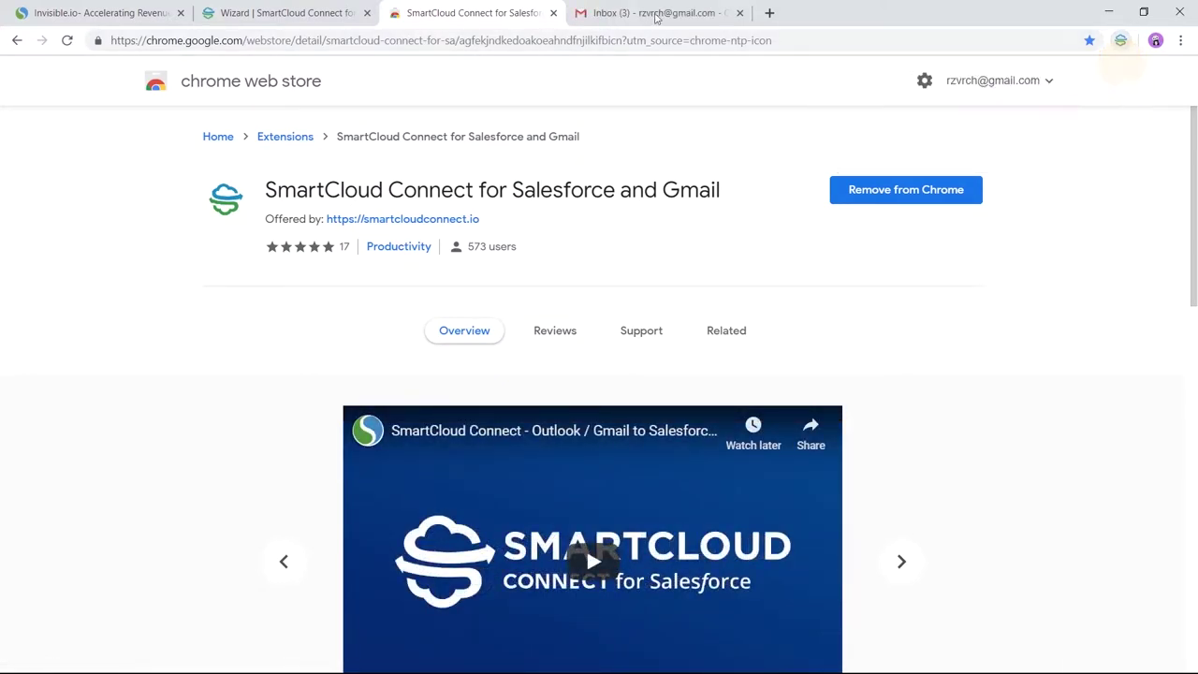
Step: Open the SmartCloud Connect panel in Gmail and start signing in with Google
left_click(655, 13)
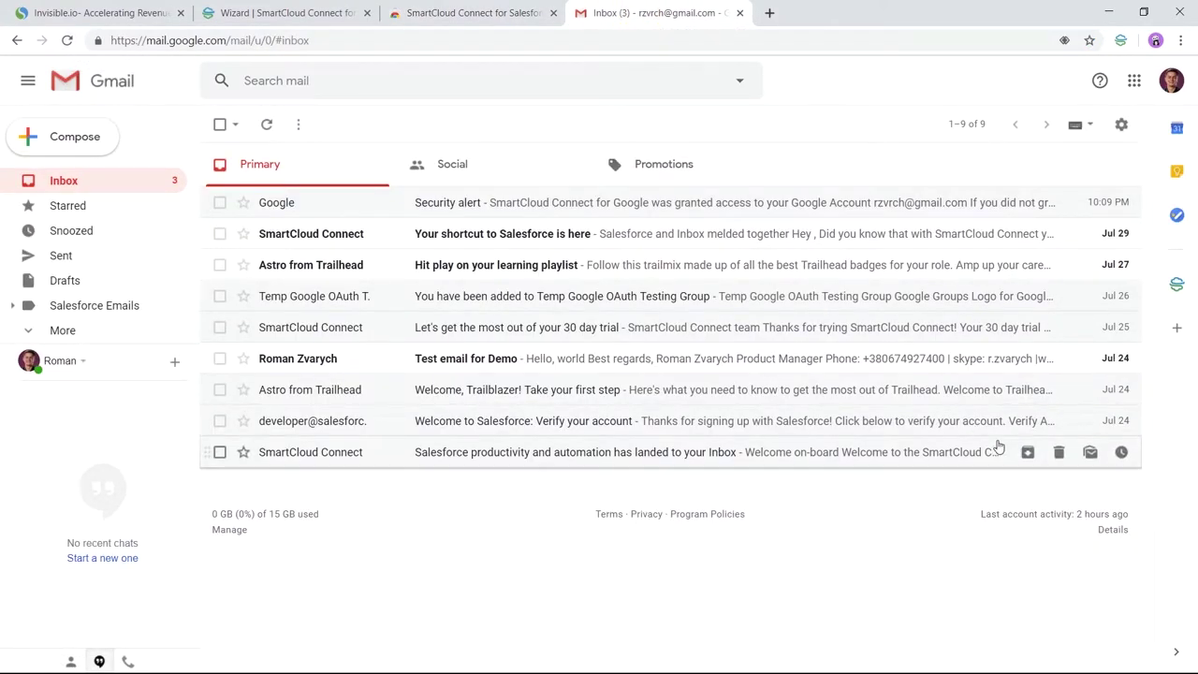
left_click(1181, 290)
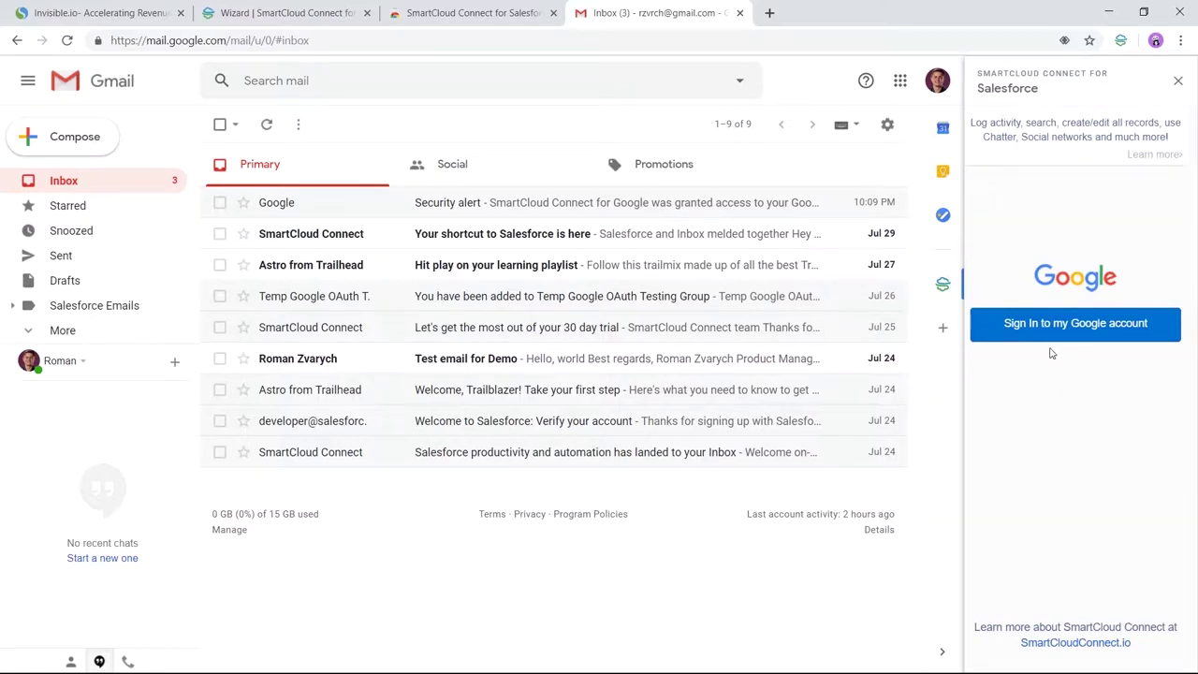
left_click(1055, 327)
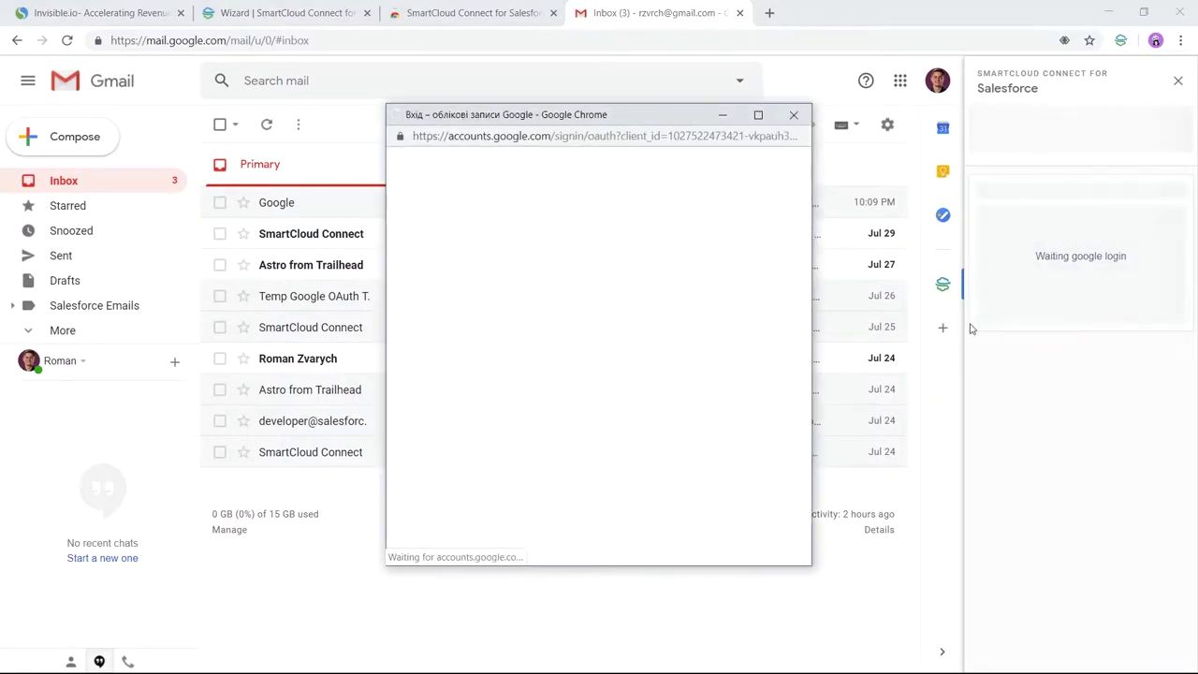
Step: Switch the Google sign-in page language to English (United Kingdom)
left_click(798, 160)
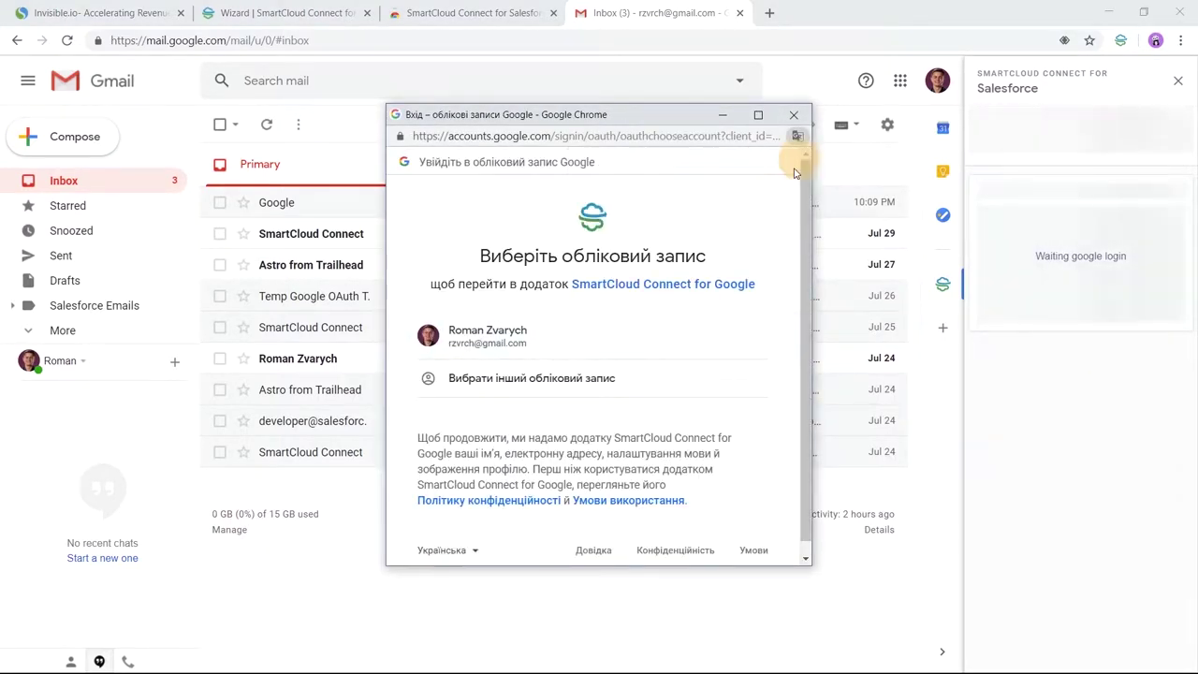
left_click(473, 550)
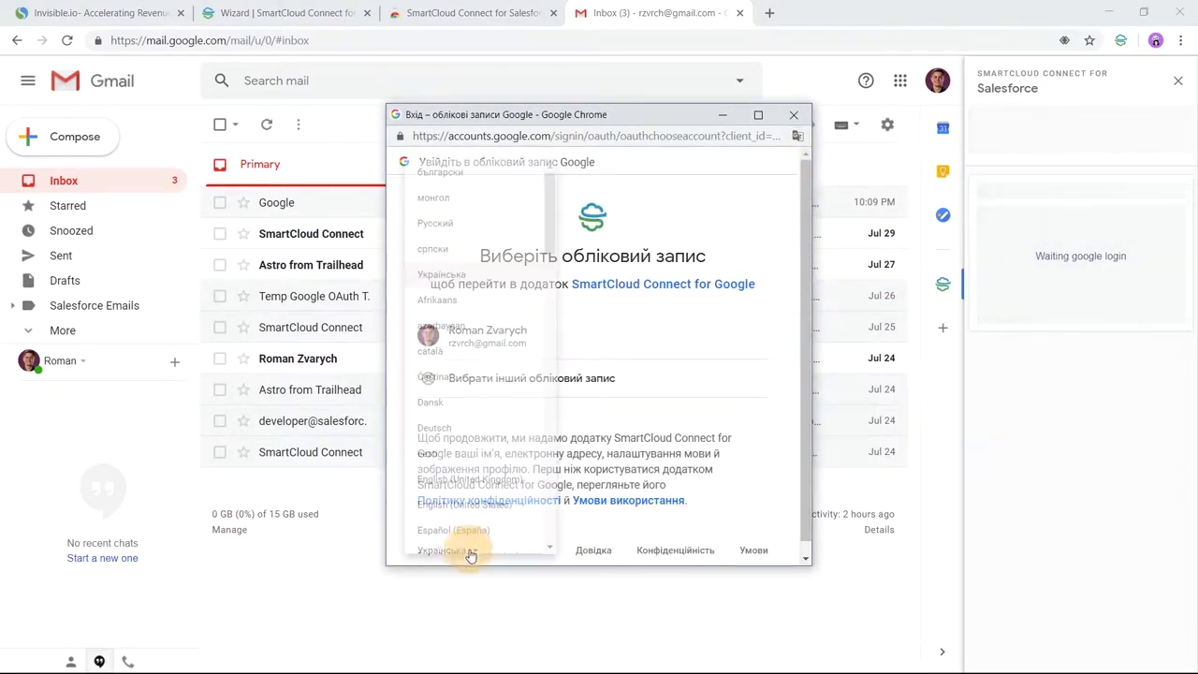
left_click(476, 479)
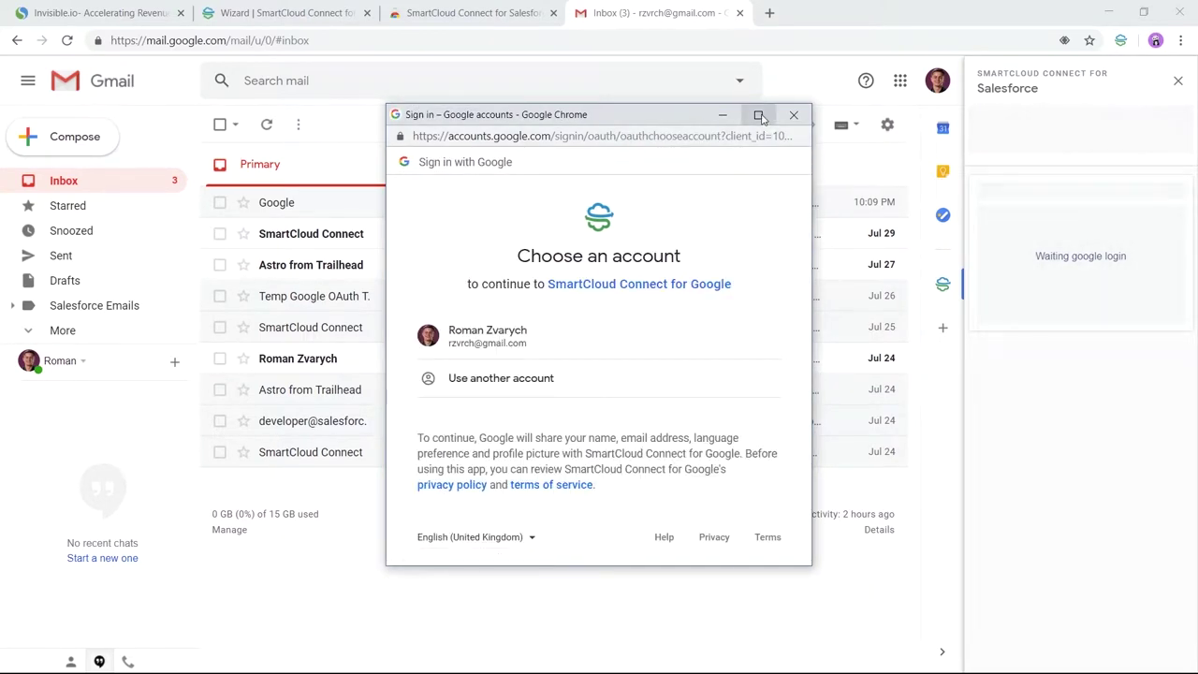
Step: Choose the Google account in the enlarged sign-in window and proceed past the unverified-app warning
left_click(758, 114)
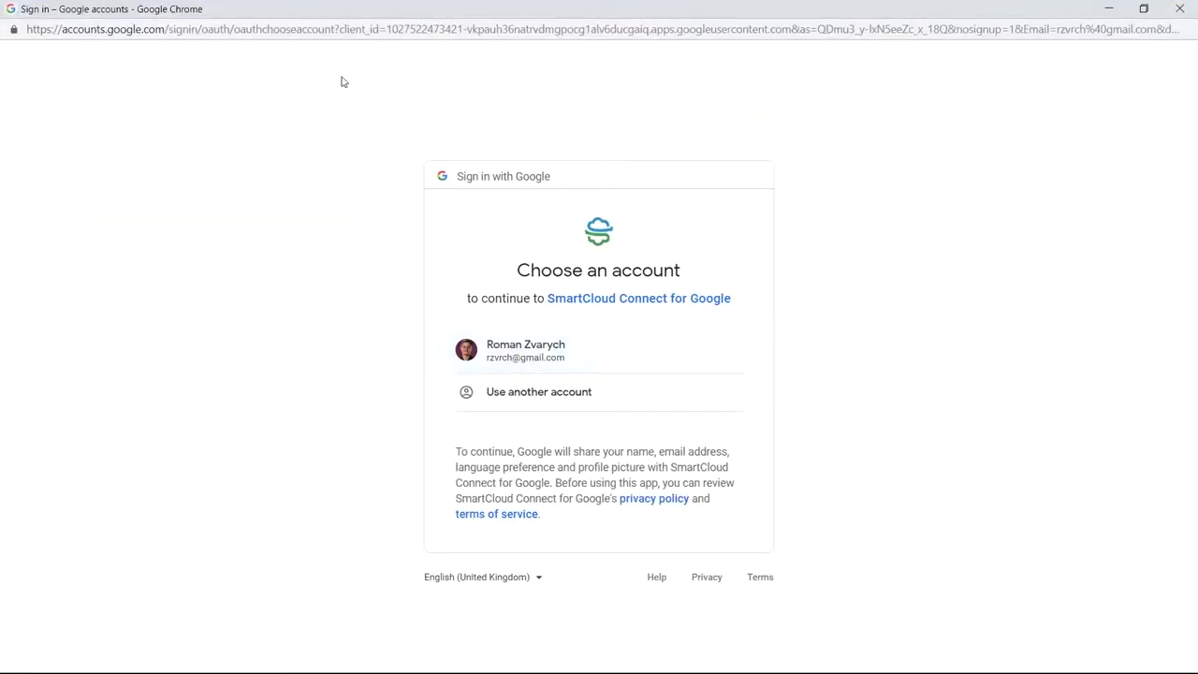
left_click(535, 363)
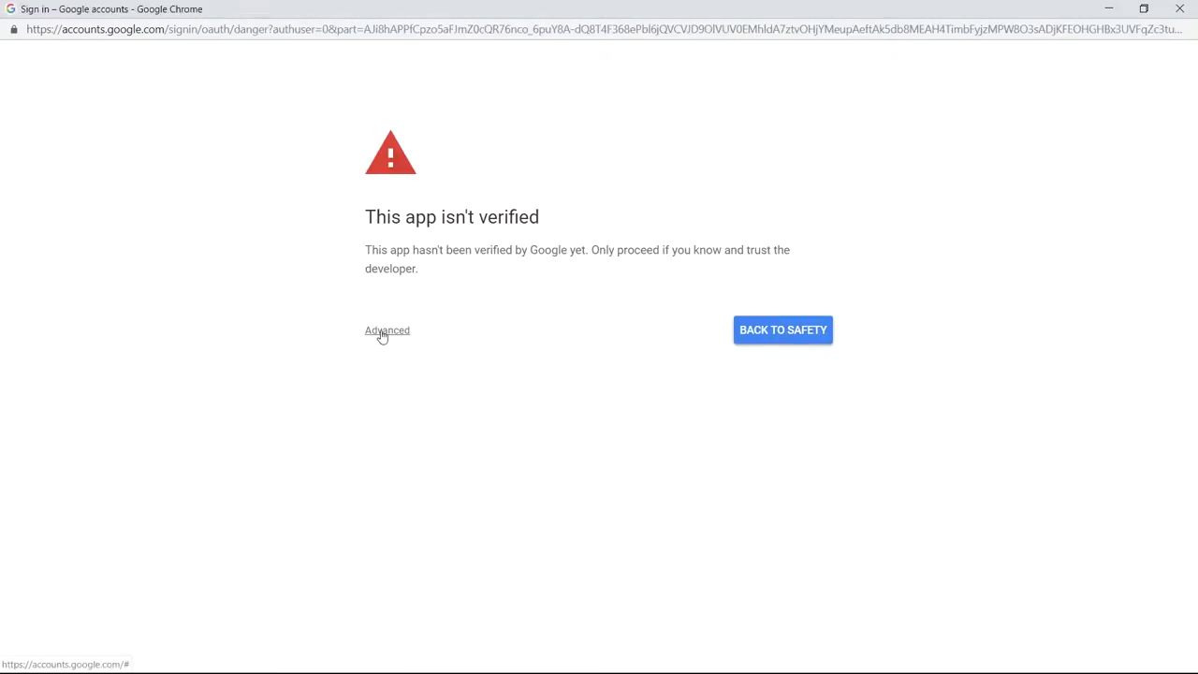
left_click(386, 333)
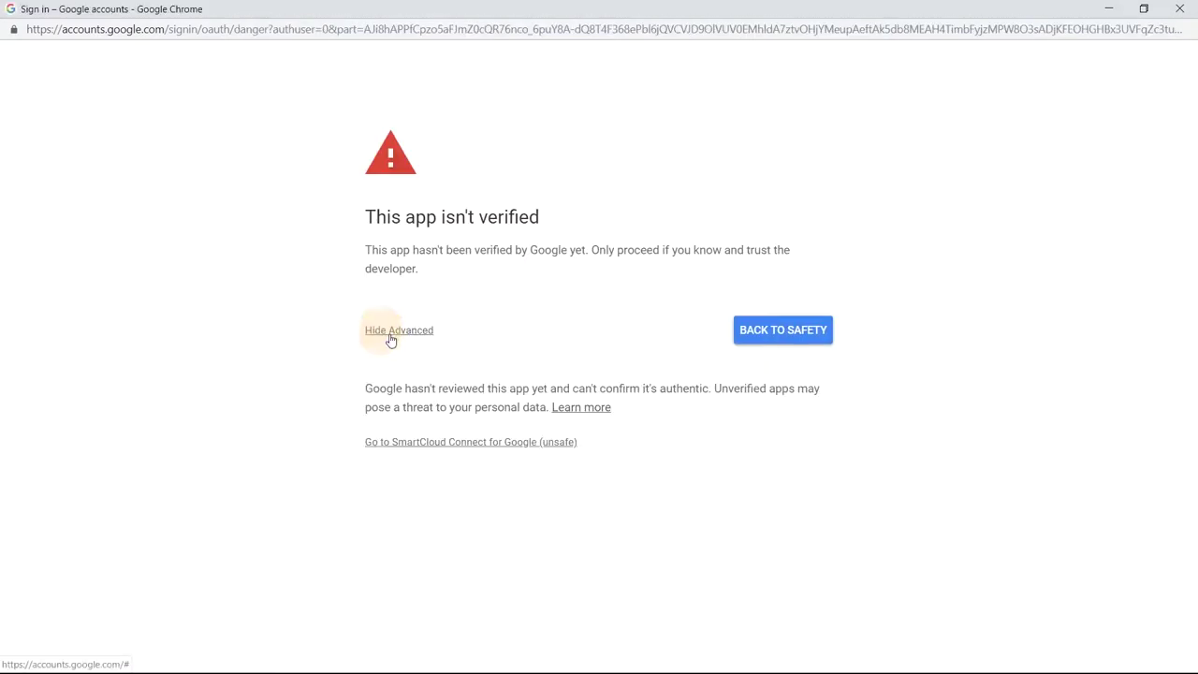
left_click(395, 445)
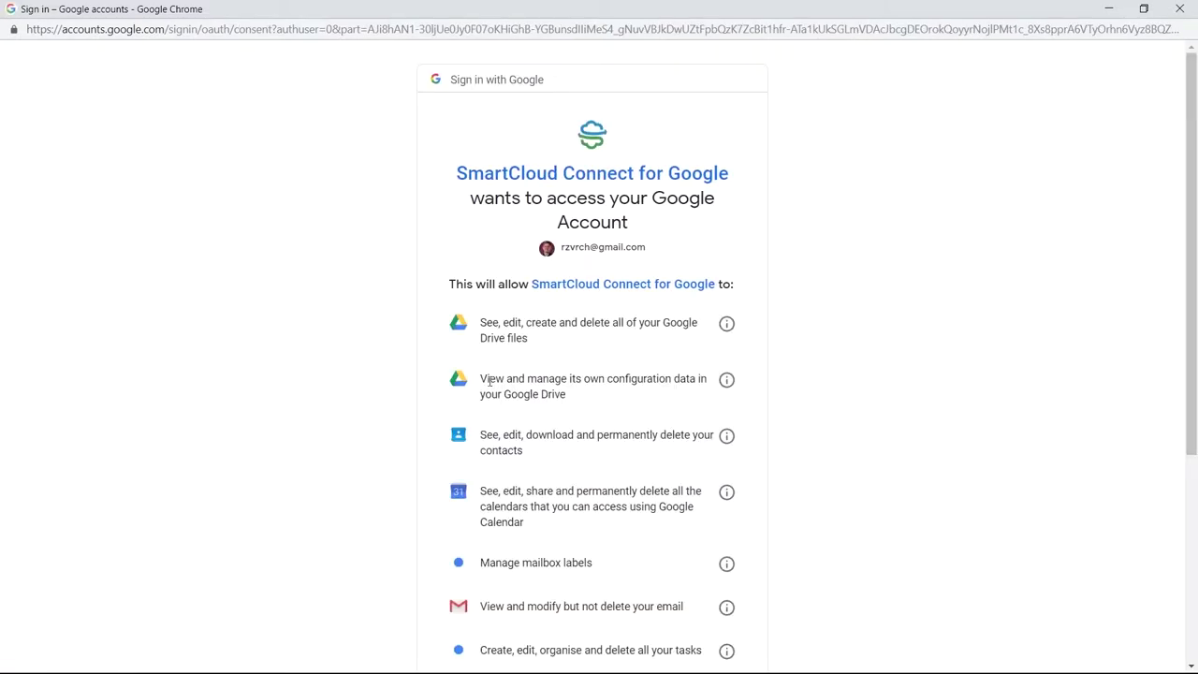
scroll(857, 290, "down", 1)
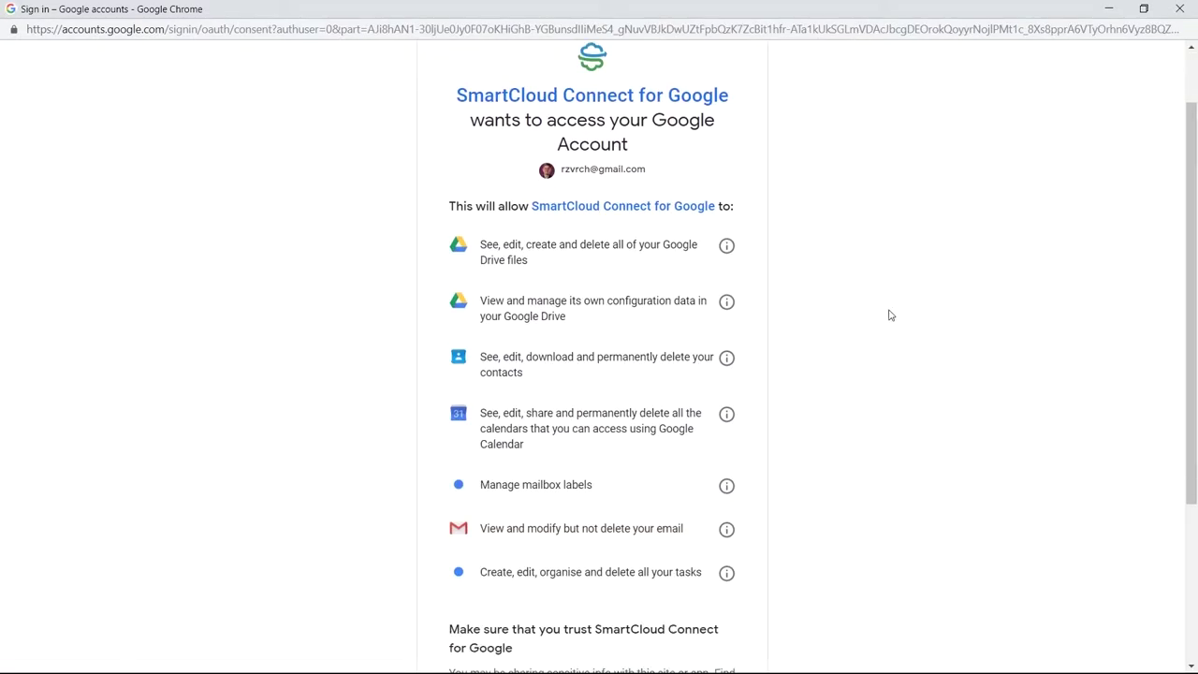
scroll(890, 316, "up", 1)
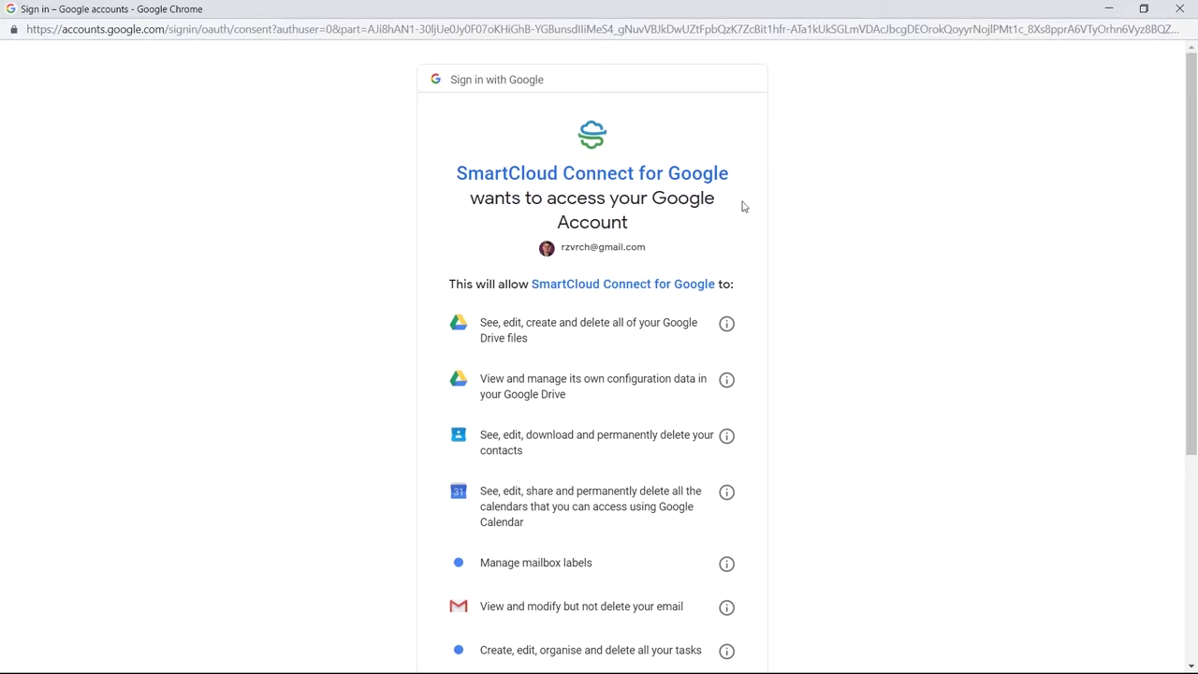
Step: Scroll through the consent screen and allow SmartCloud Connect access to the Google account
scroll(889, 324, "down", 1)
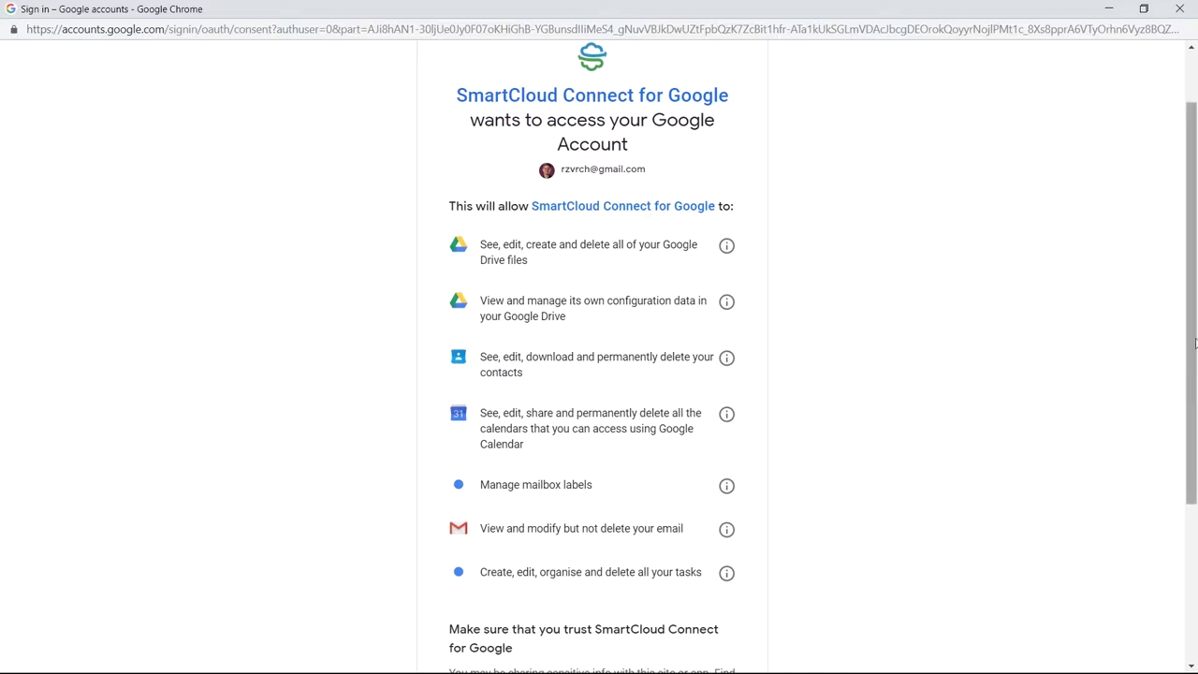
left_click_drag(1194, 322, 1194, 437)
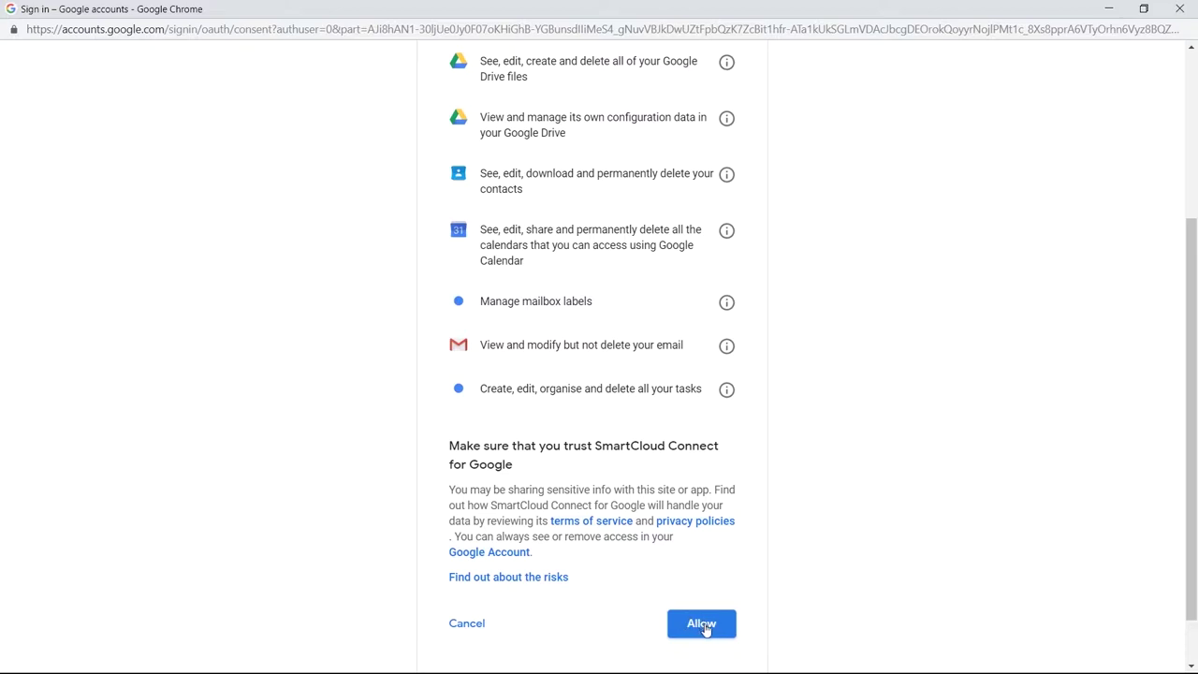
left_click(704, 625)
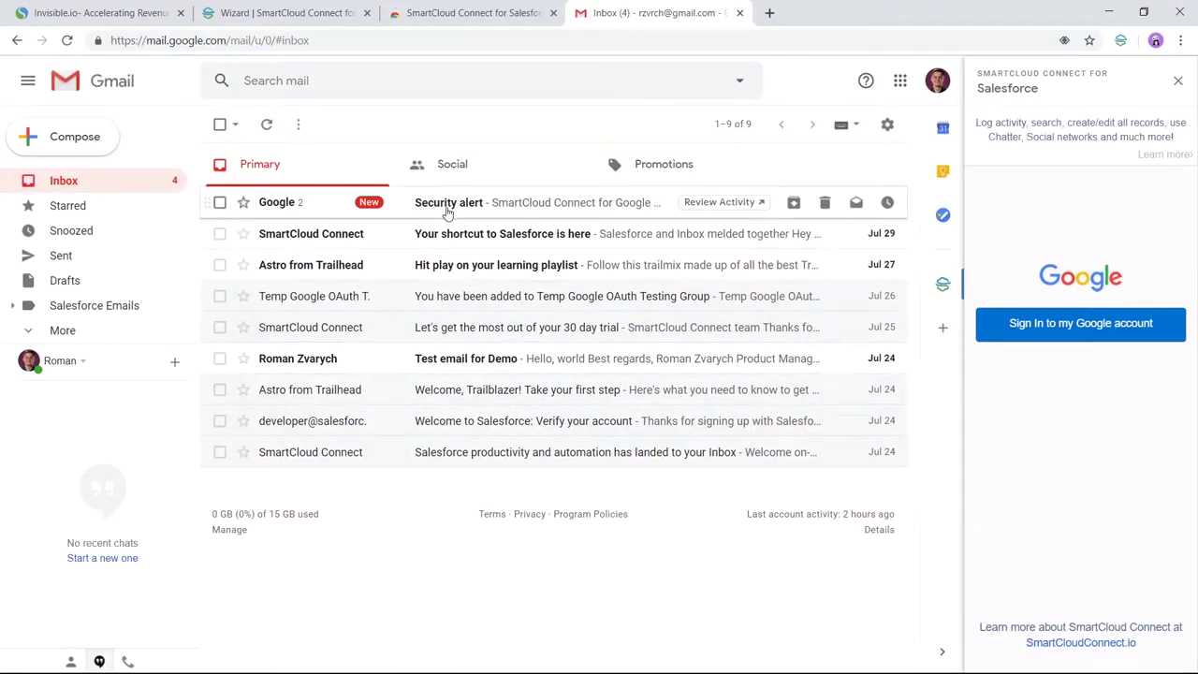
Step: Check the Security alert email, then reload Gmail so the panel offers Connect to Salesforce
left_click(436, 202)
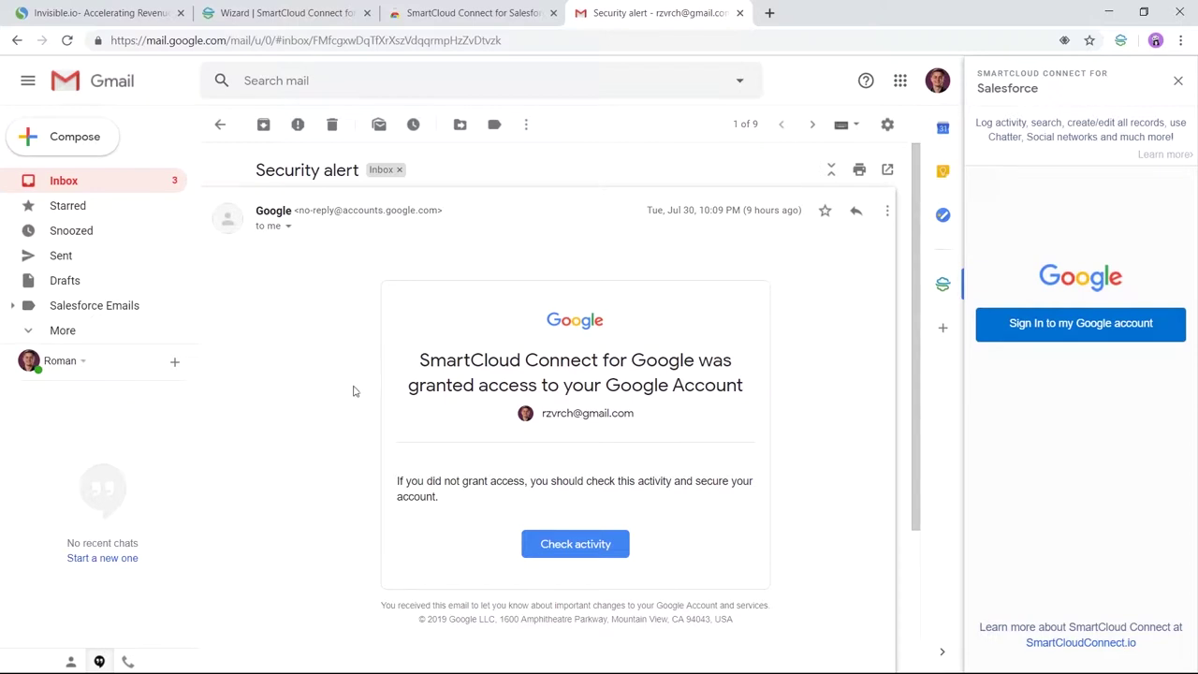
left_click(223, 127)
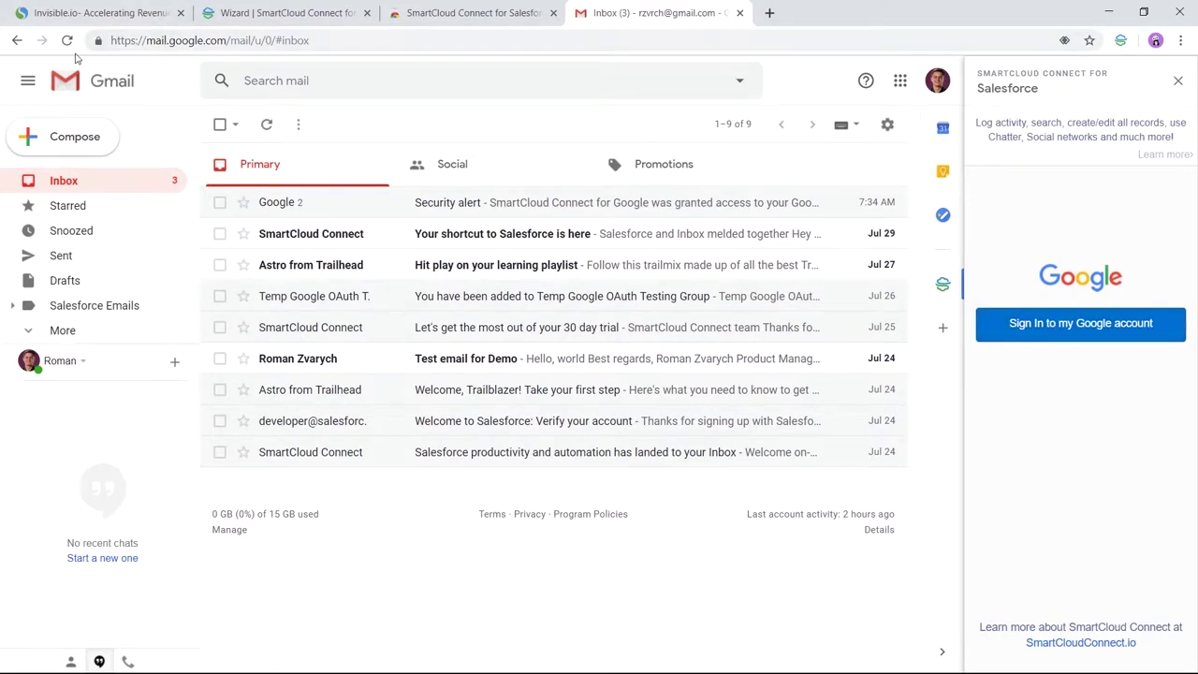
key("F5")
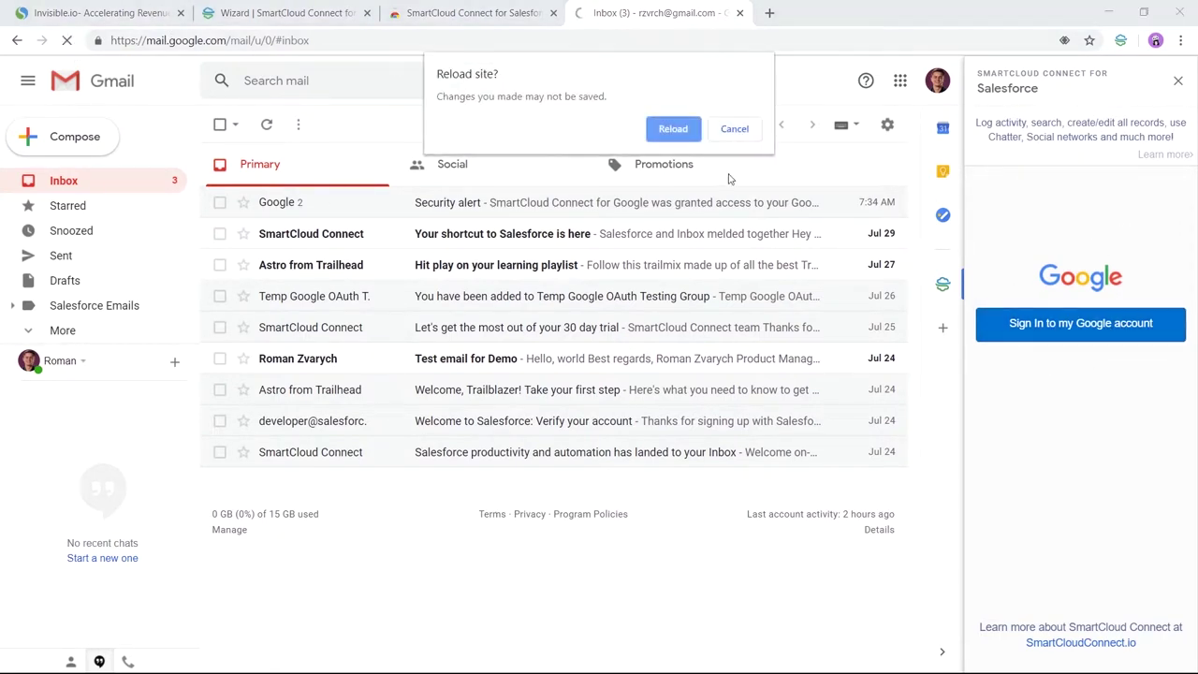
left_click(678, 133)
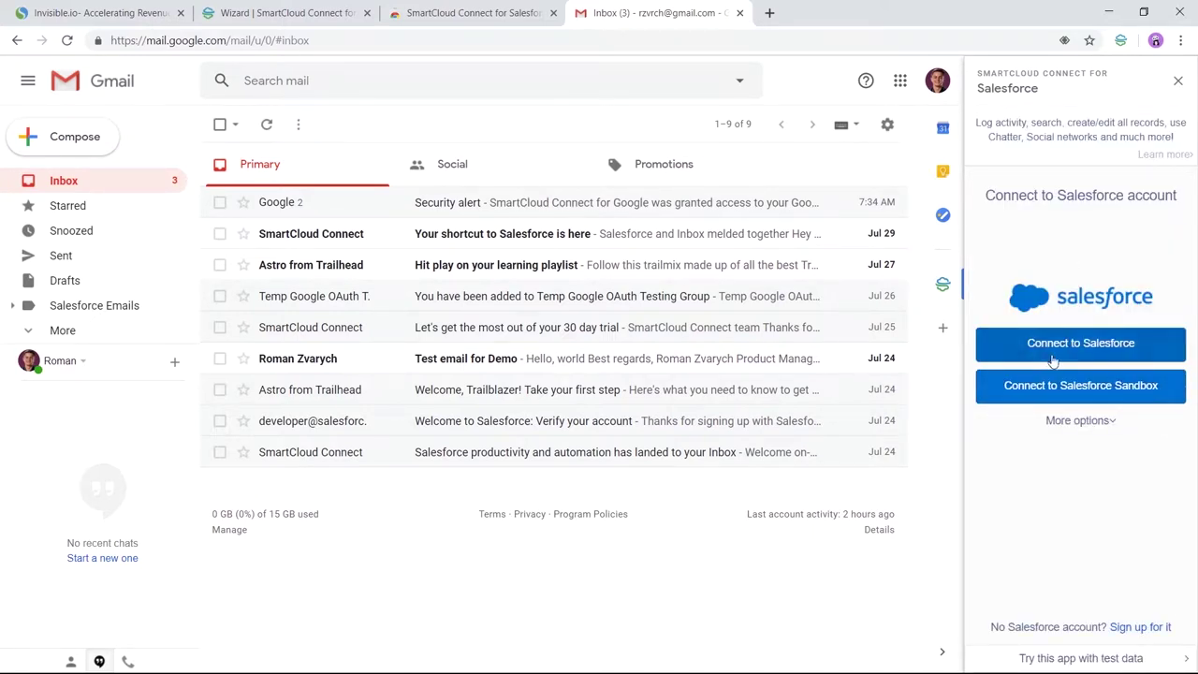
Step: Connect the sidebar to Salesforce by logging in and allowing access, then open its main menu
left_click(1072, 351)
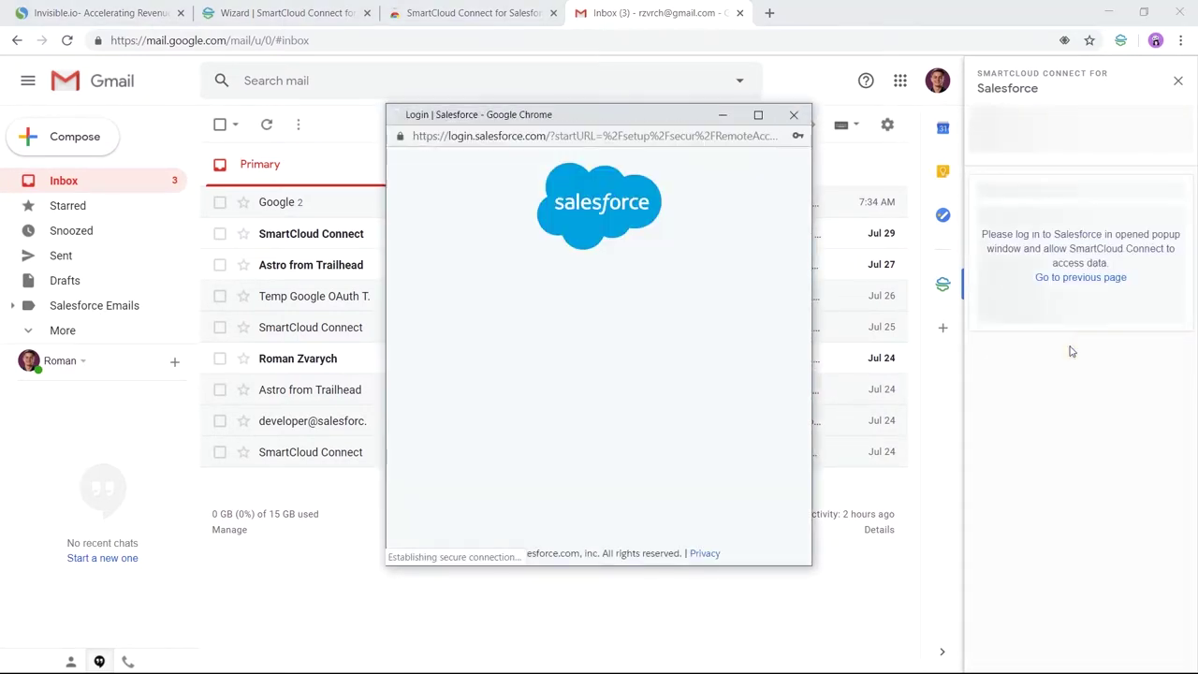
left_click(620, 440)
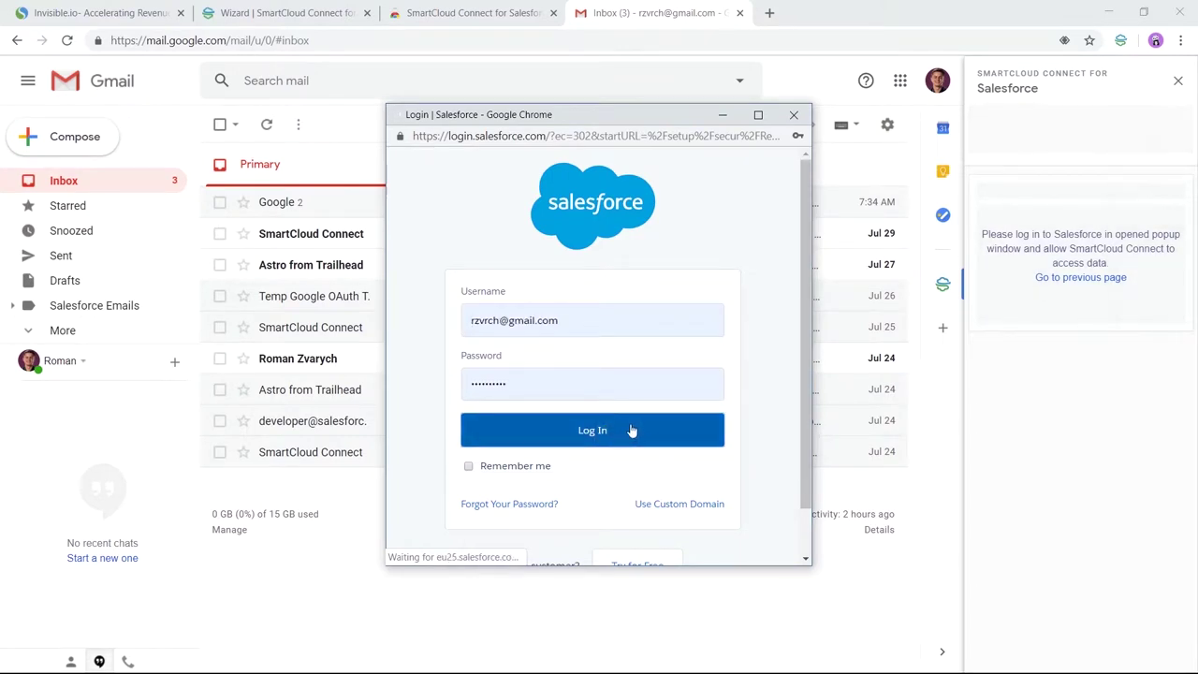
left_click(666, 499)
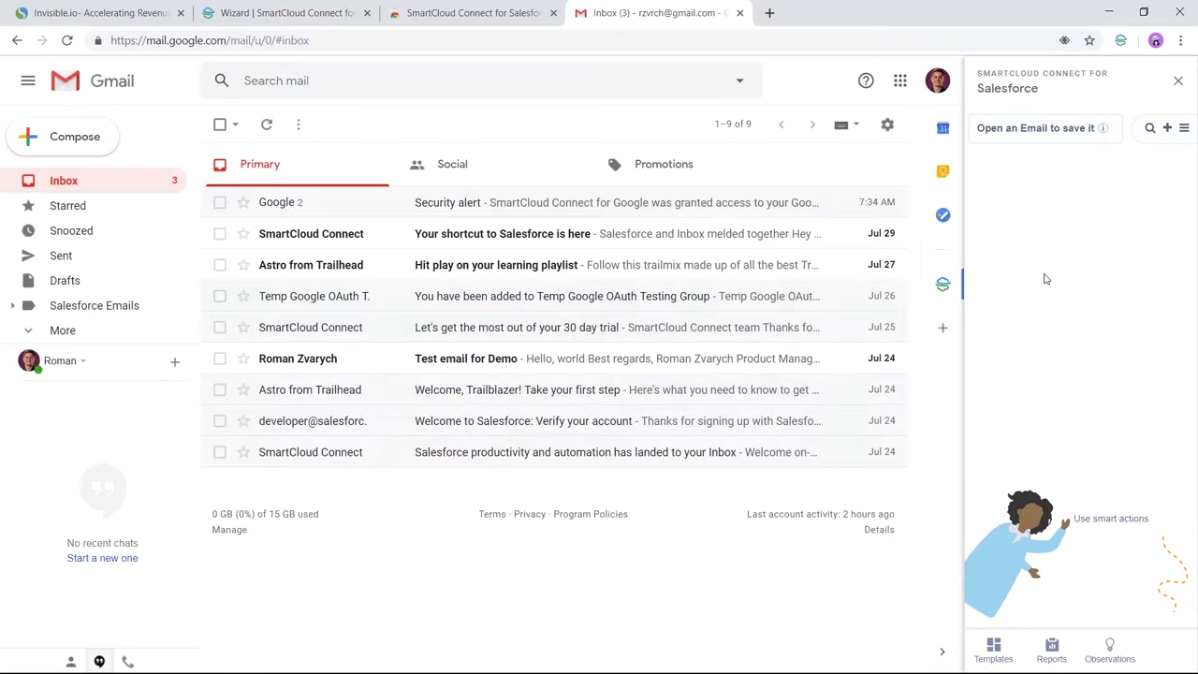
left_click(1184, 130)
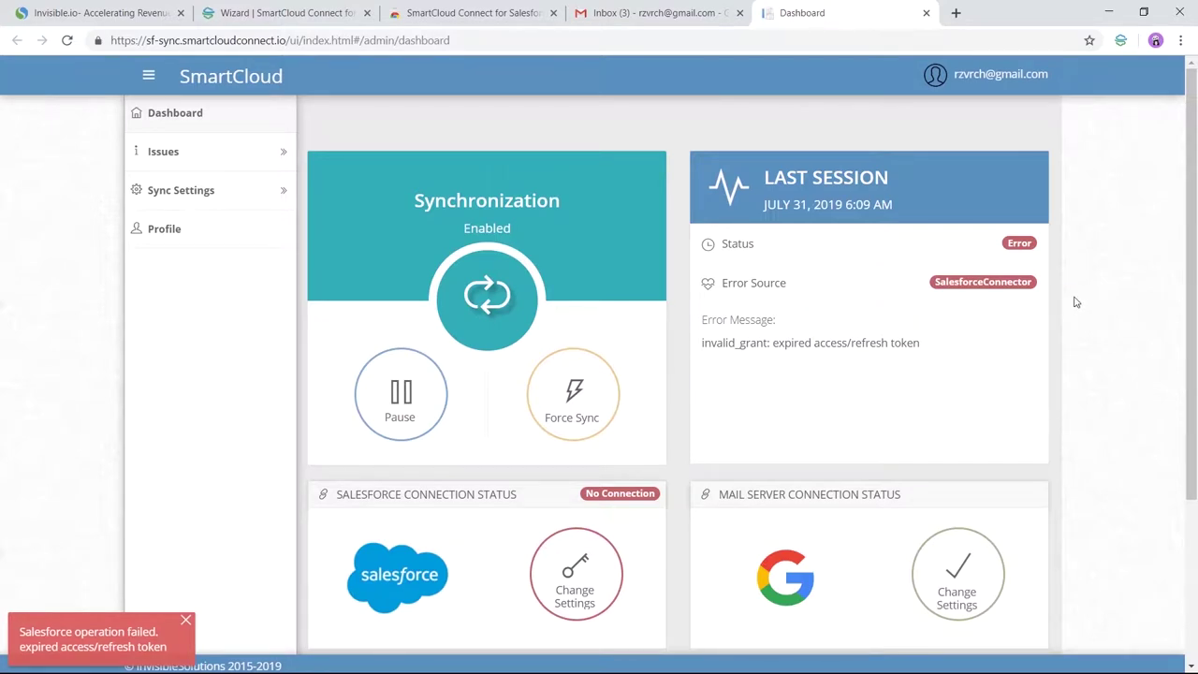
Step: Review the dashboard statistics and open Change Settings for the mail server connection
scroll(1086, 295, "down", 1)
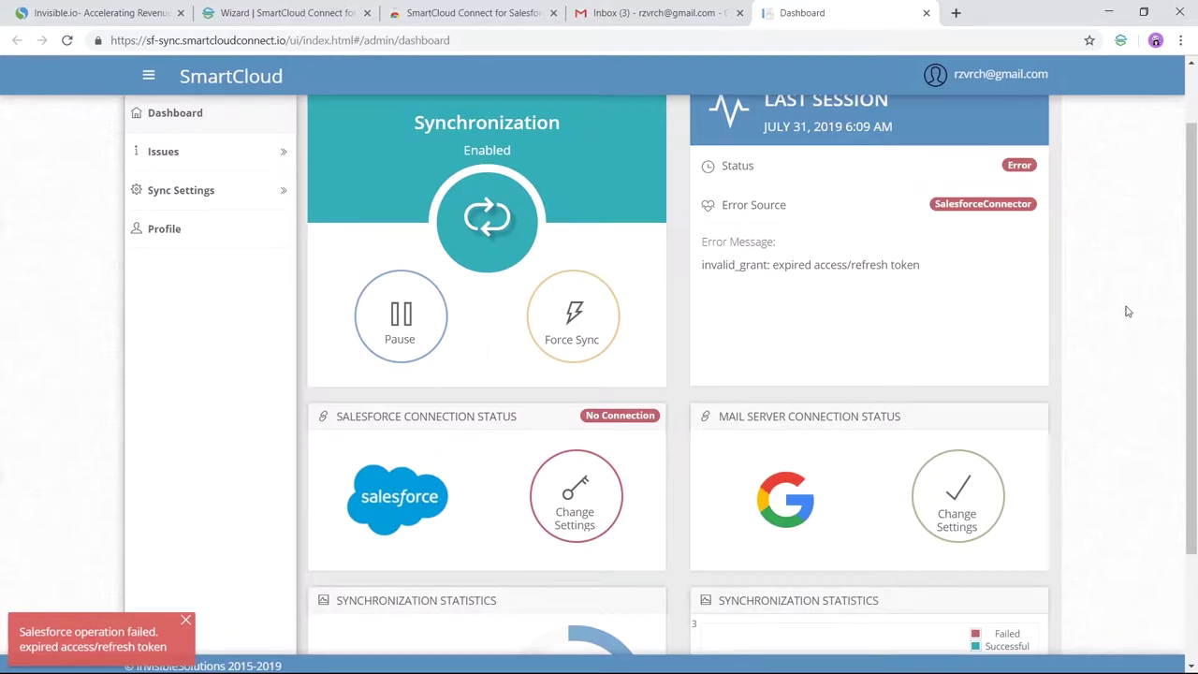
scroll(1144, 323, "down", 2)
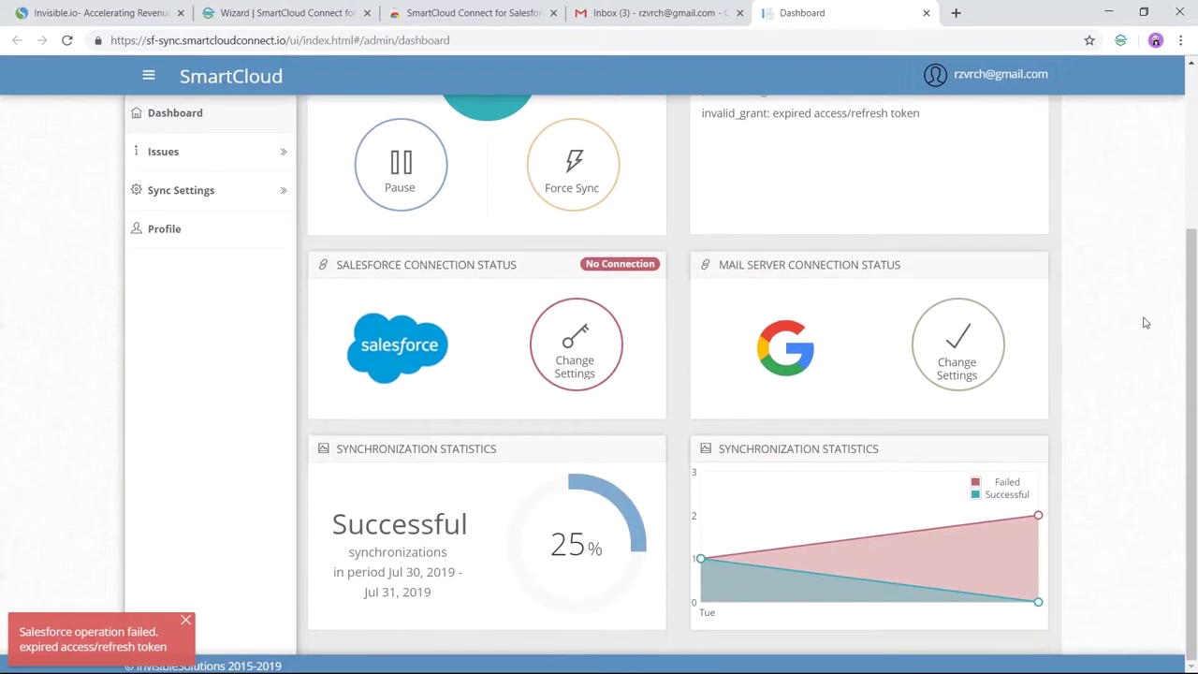
left_click_drag(718, 269, 914, 271)
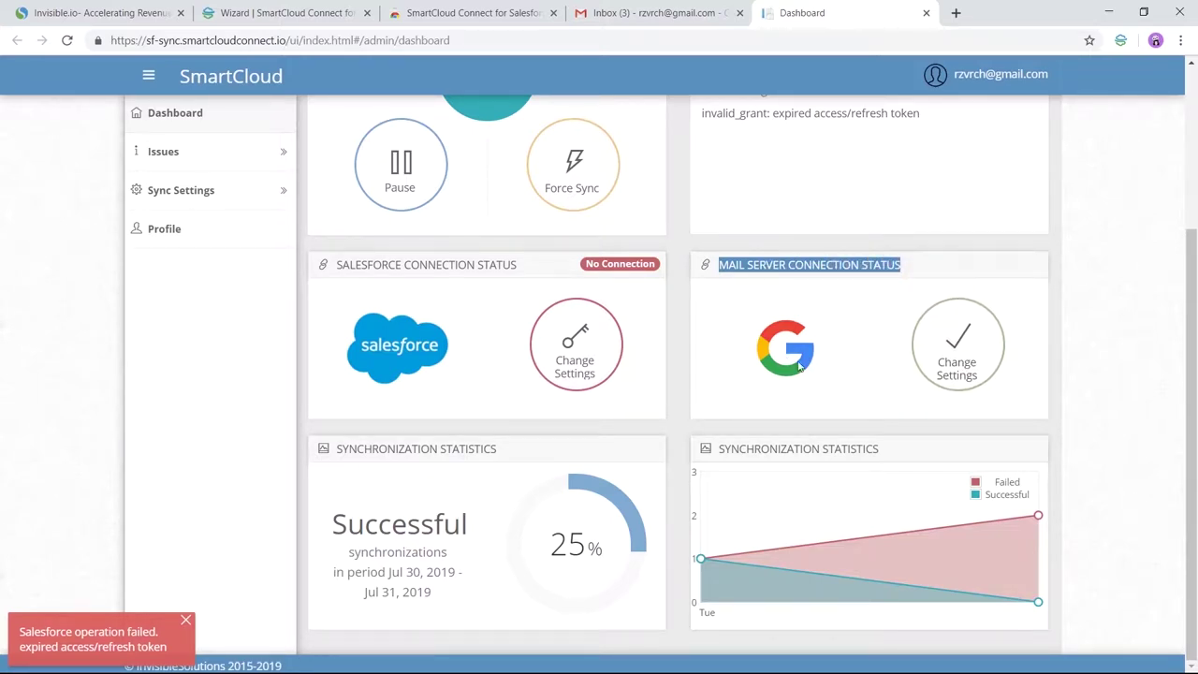
left_click(927, 361)
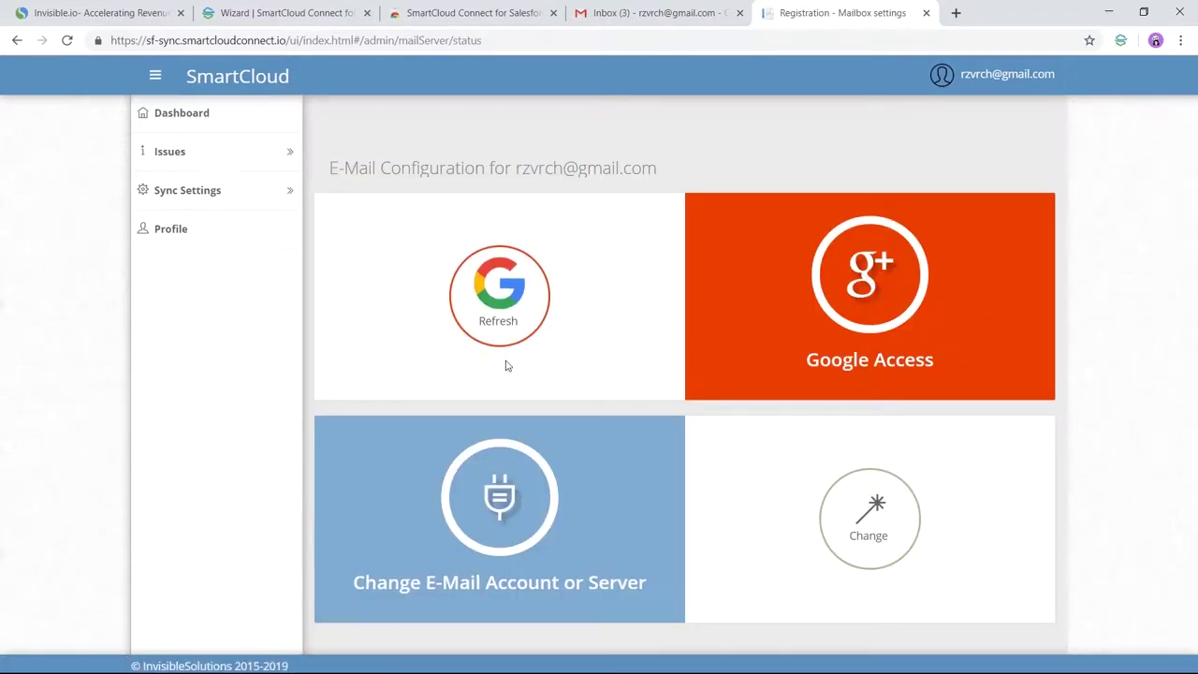
left_click(496, 296)
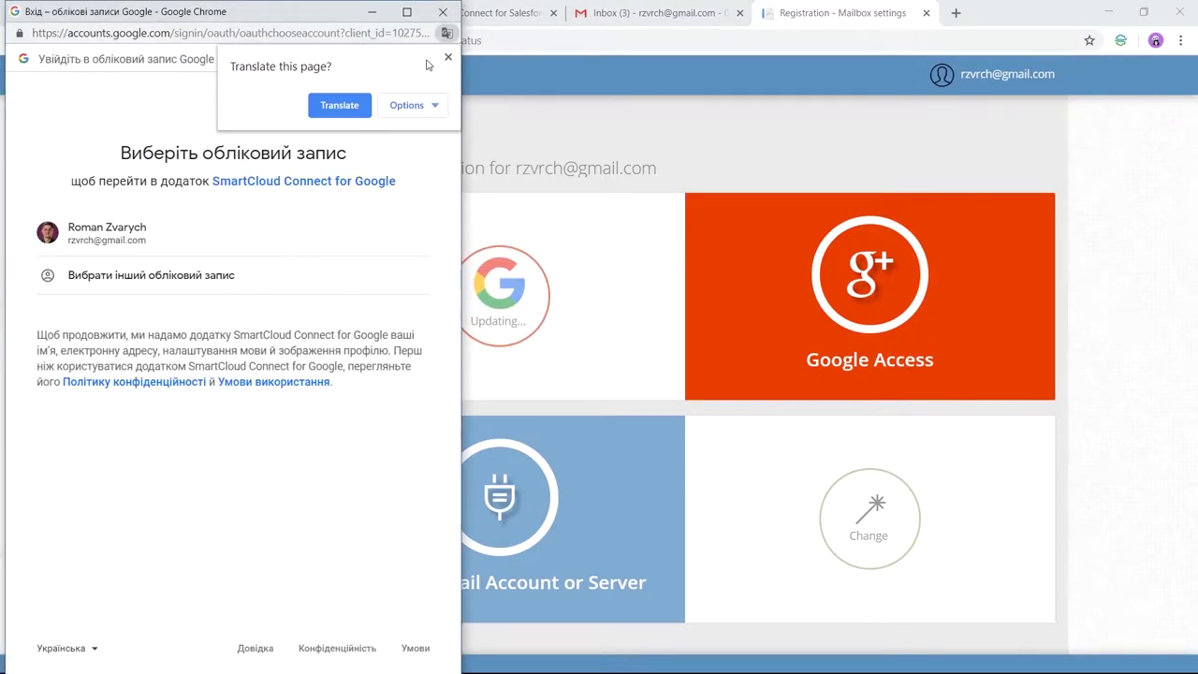
left_click(448, 59)
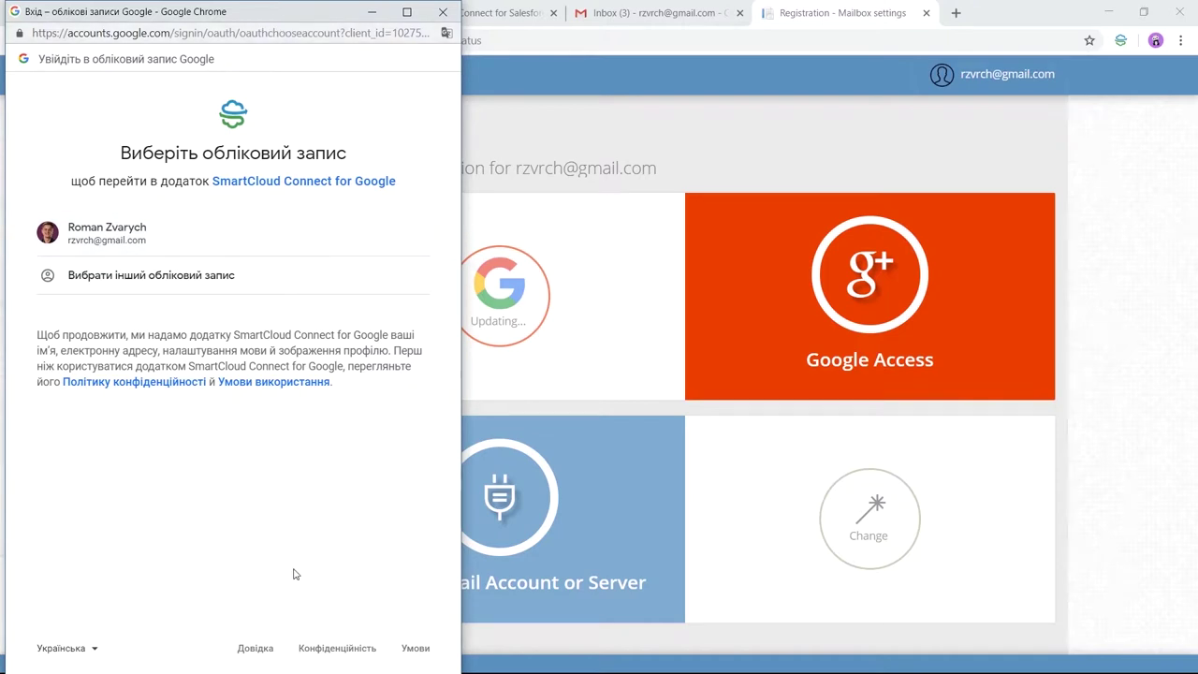
left_click(93, 648)
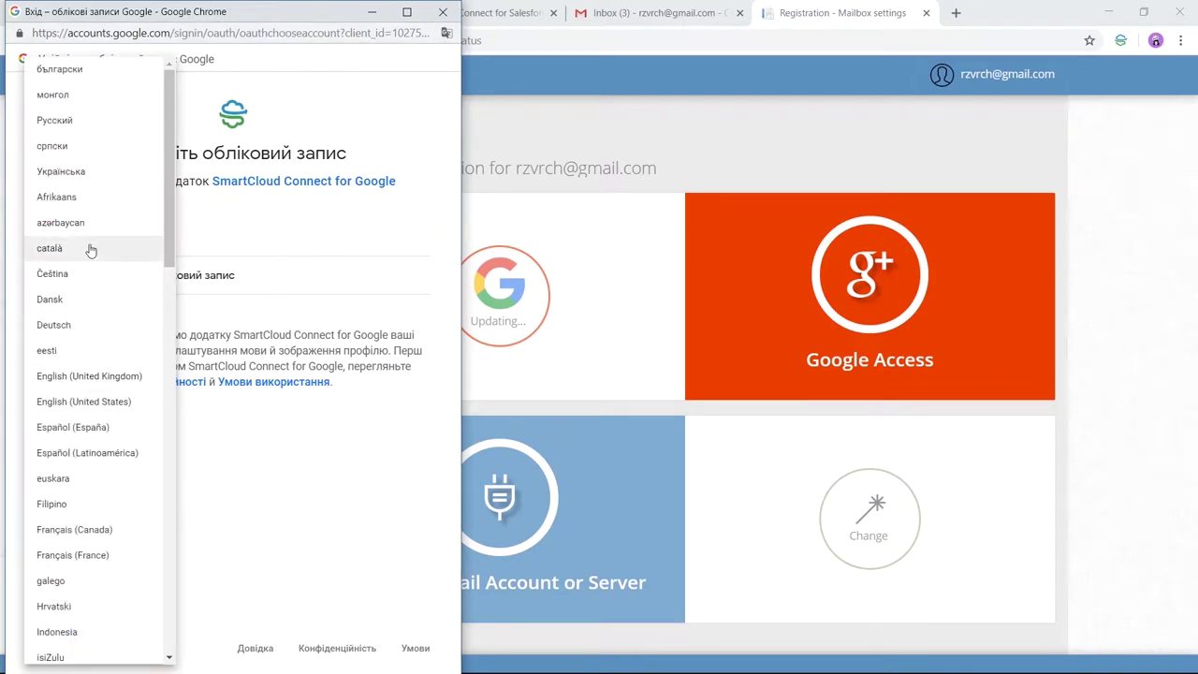
left_click(124, 378)
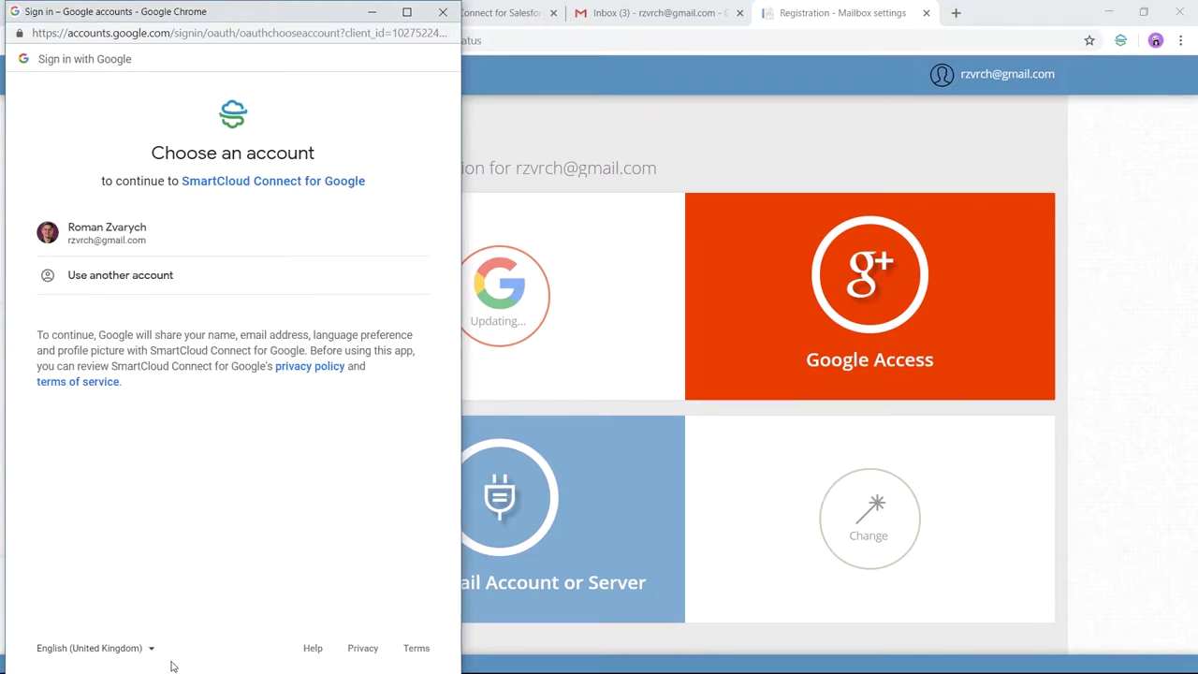
left_click(102, 234)
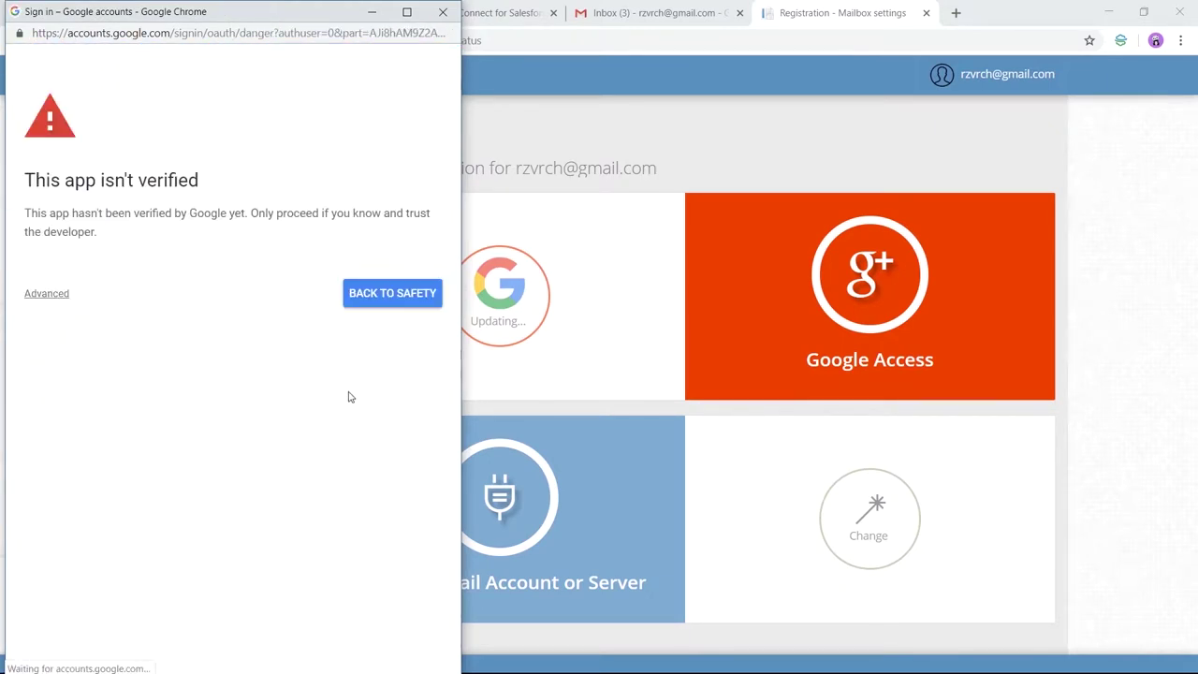
left_click(42, 294)
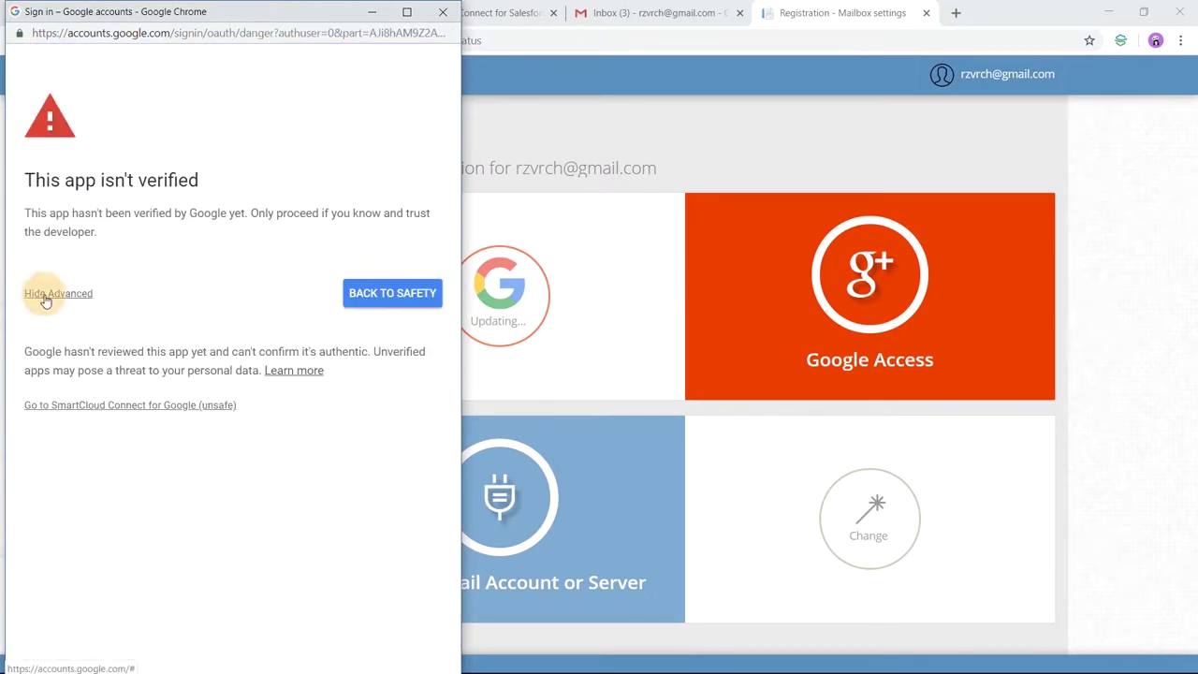
left_click(68, 405)
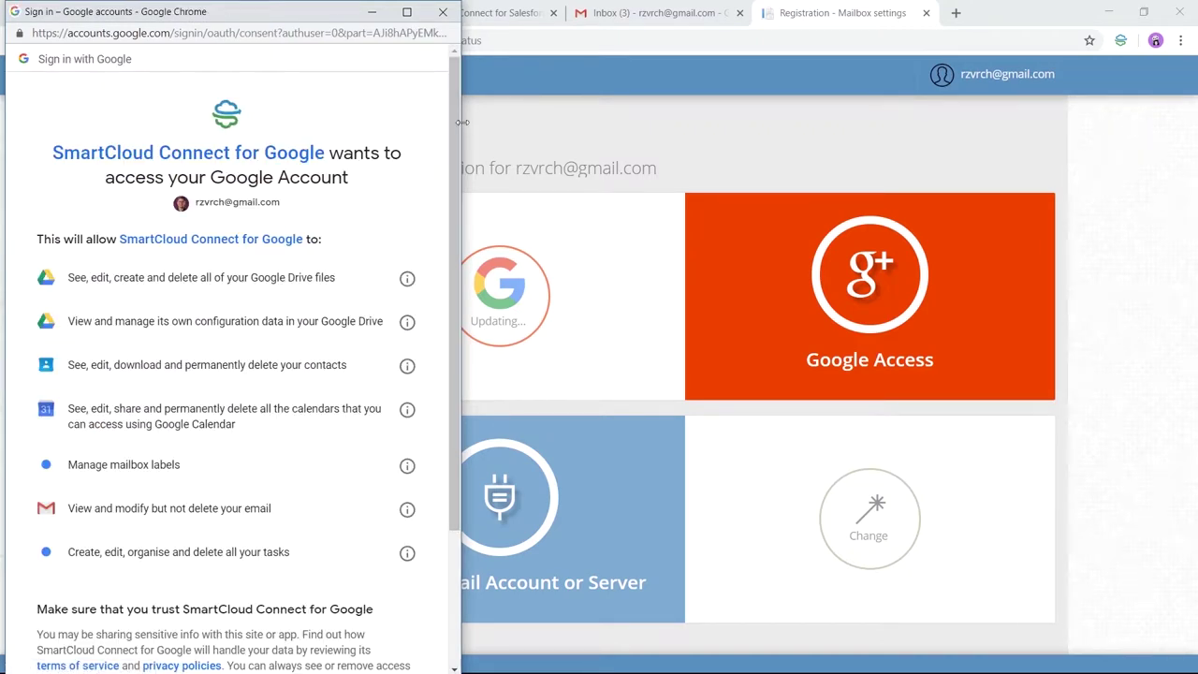
left_click_drag(454, 112, 455, 161)
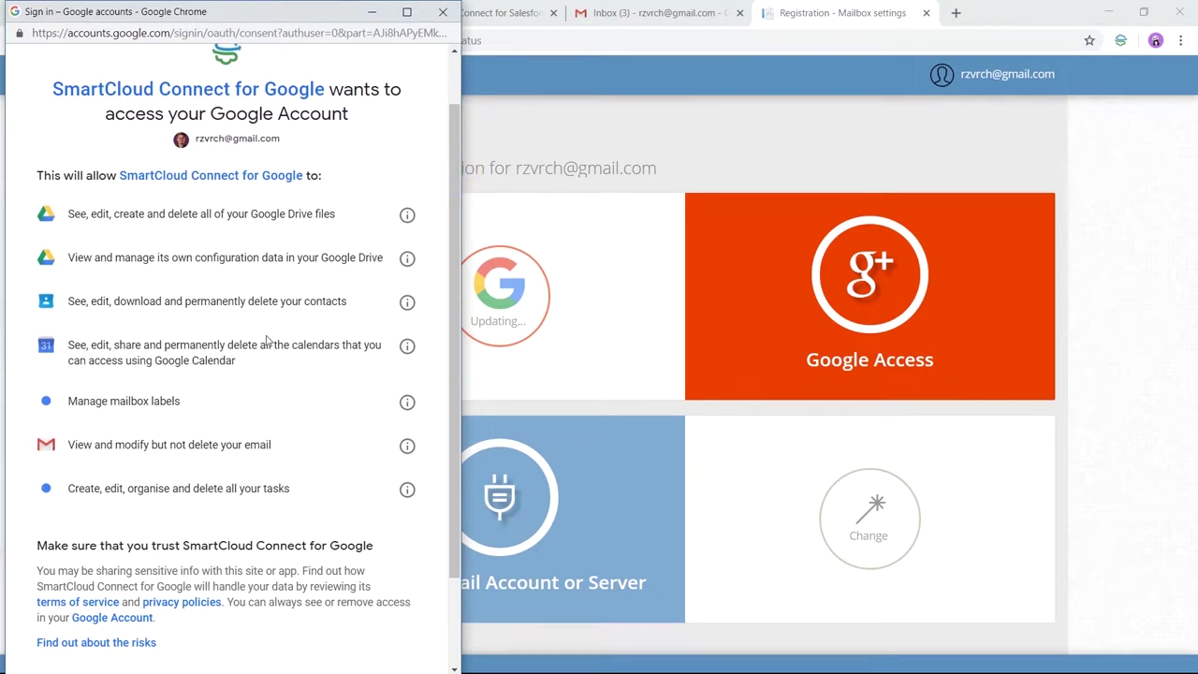
left_click_drag(455, 246, 455, 66)
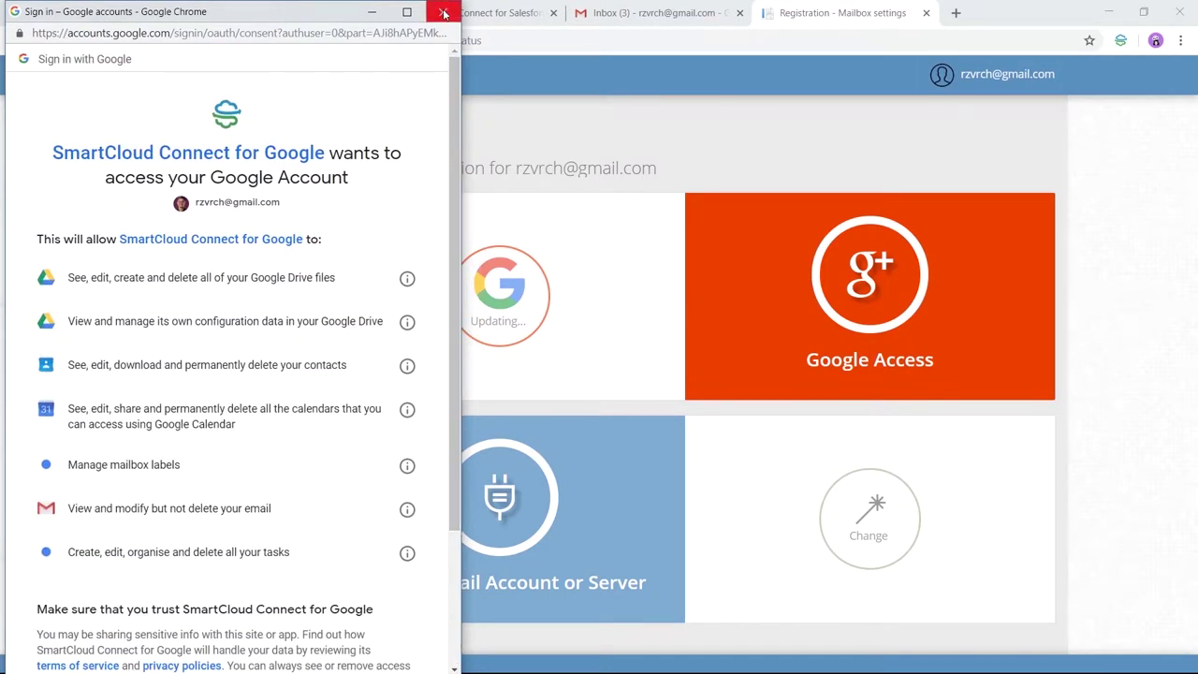
left_click(442, 11)
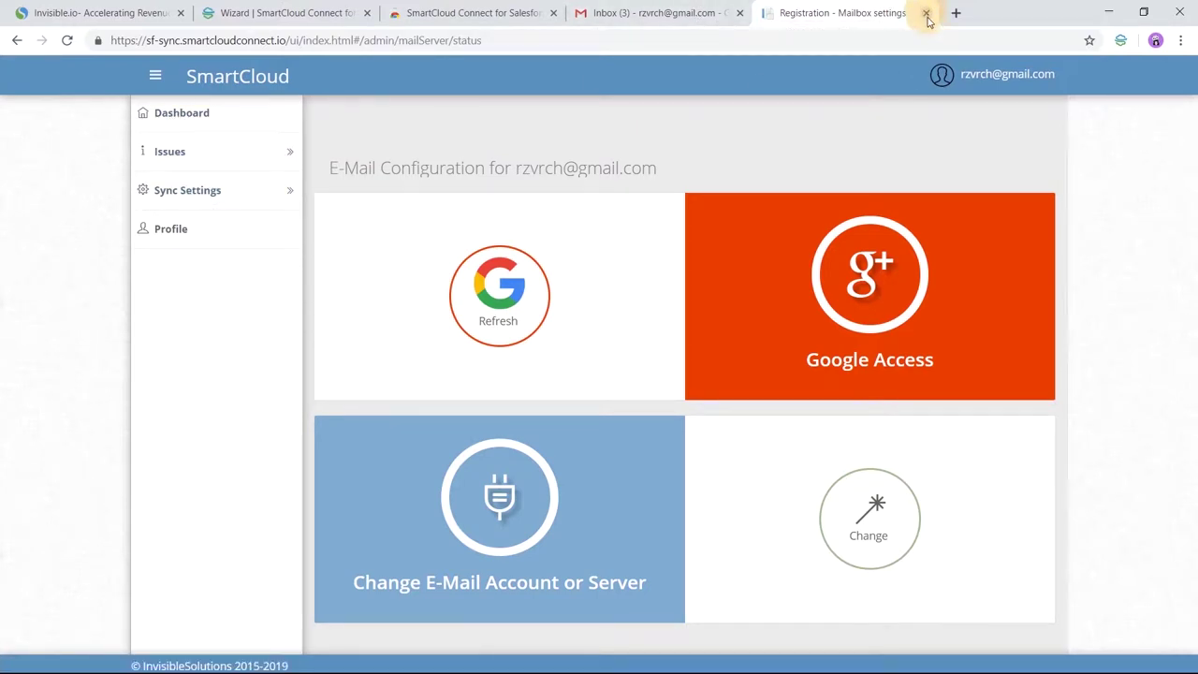
Step: Close the mailbox settings tab and open the 'Test email for Demo' message in Gmail
left_click(925, 13)
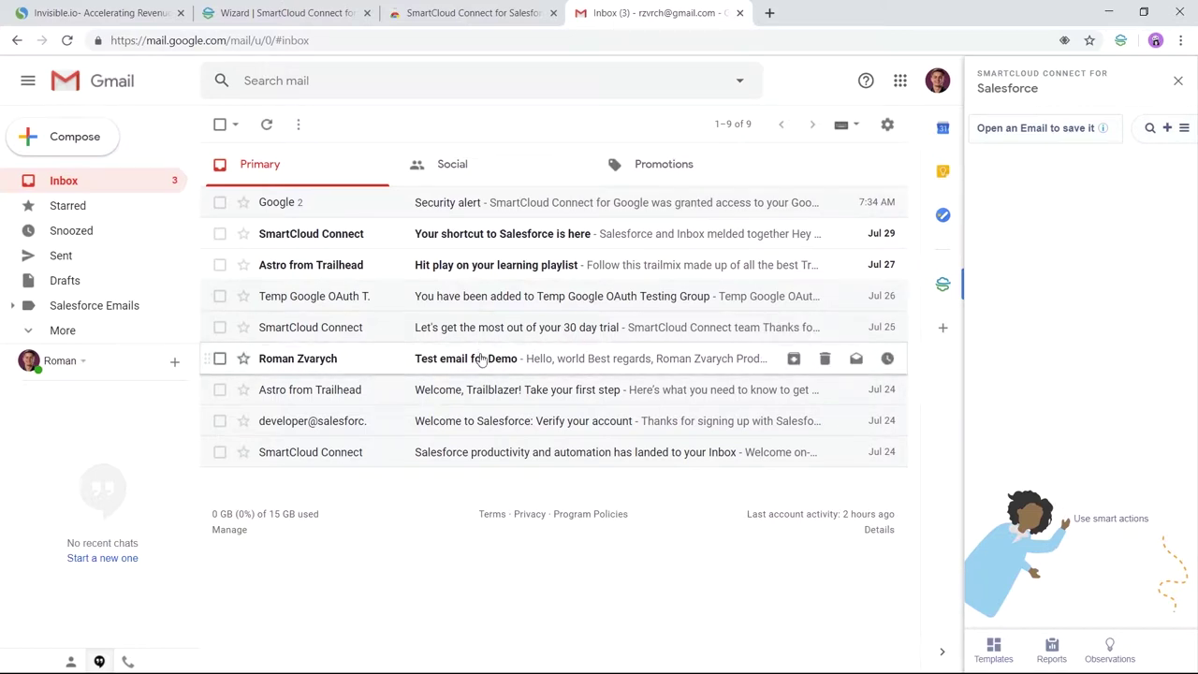
left_click(480, 360)
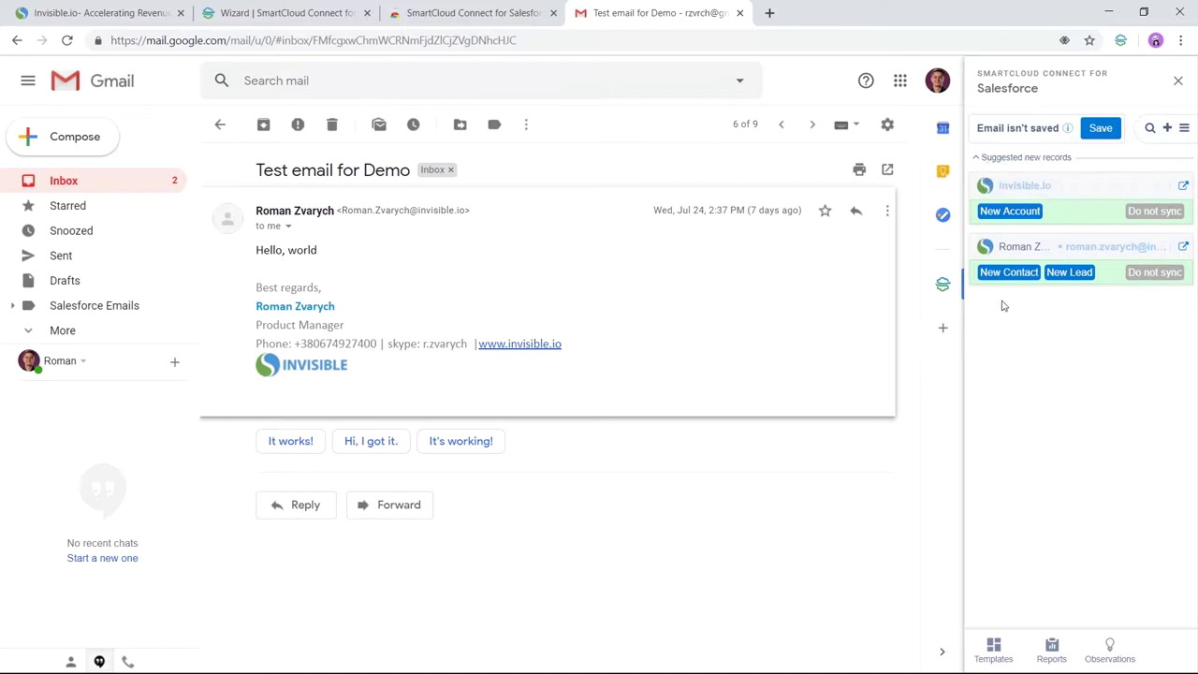
Step: Create a new lead from the email's sender using the prefilled Create Lead form
left_click(1066, 272)
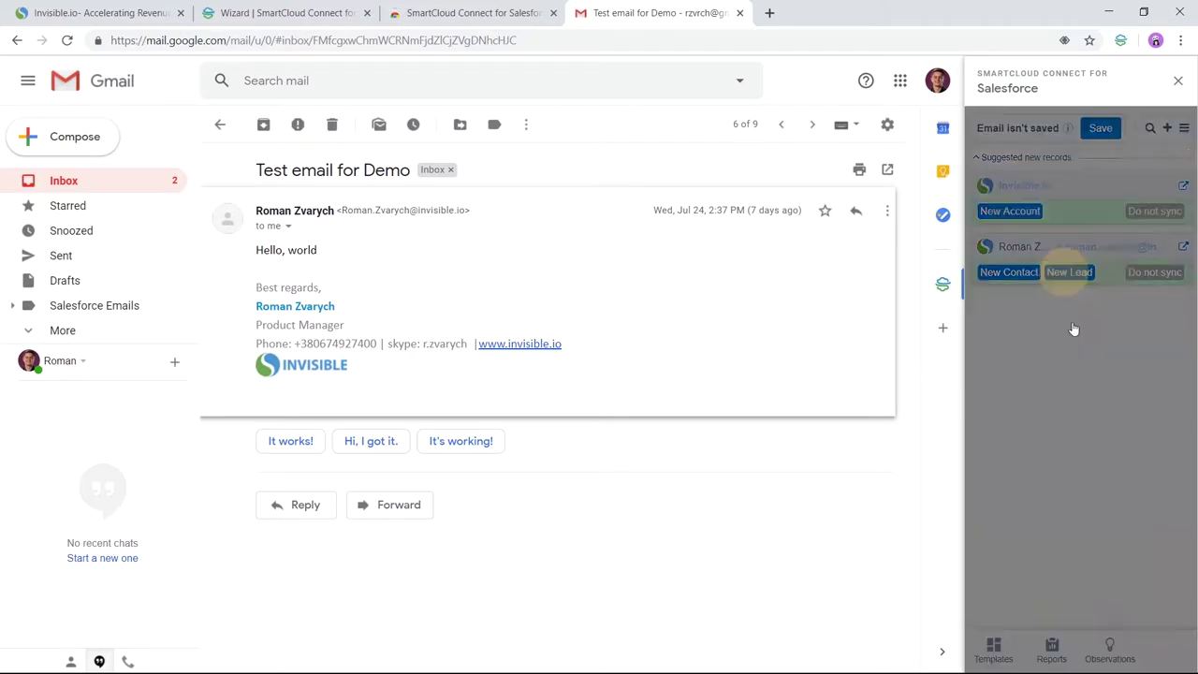
scroll(1057, 403, "down", 1)
scroll(1070, 334, "up", 1)
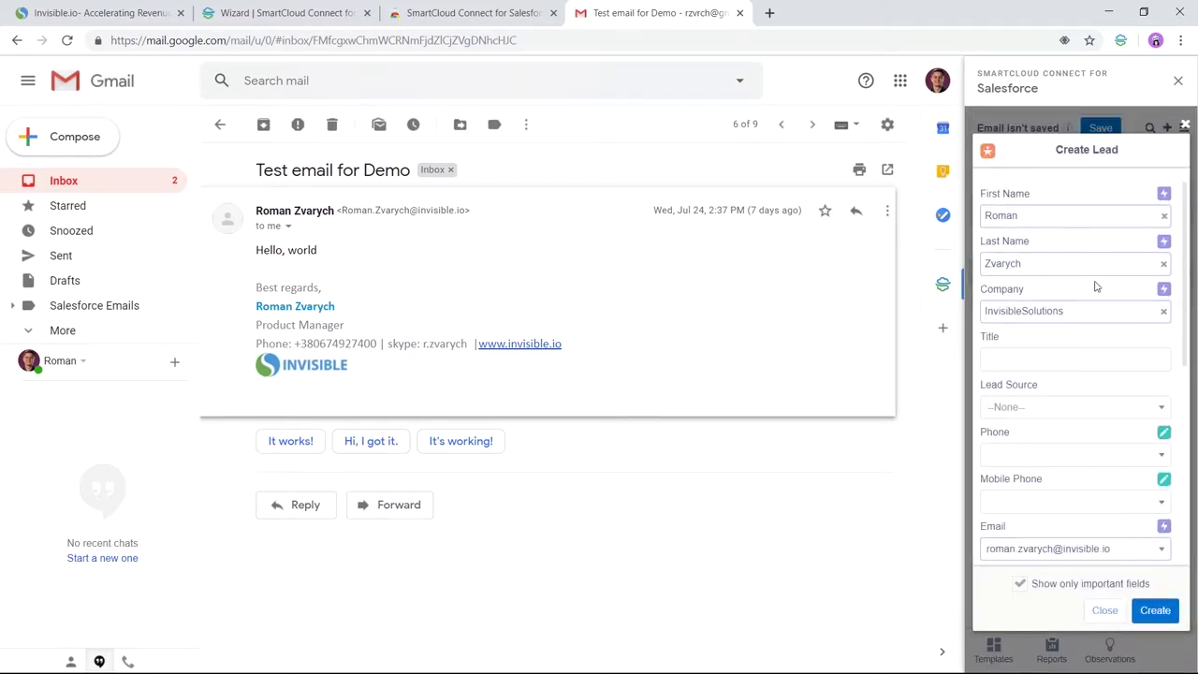
scroll(1092, 334, "down", 5)
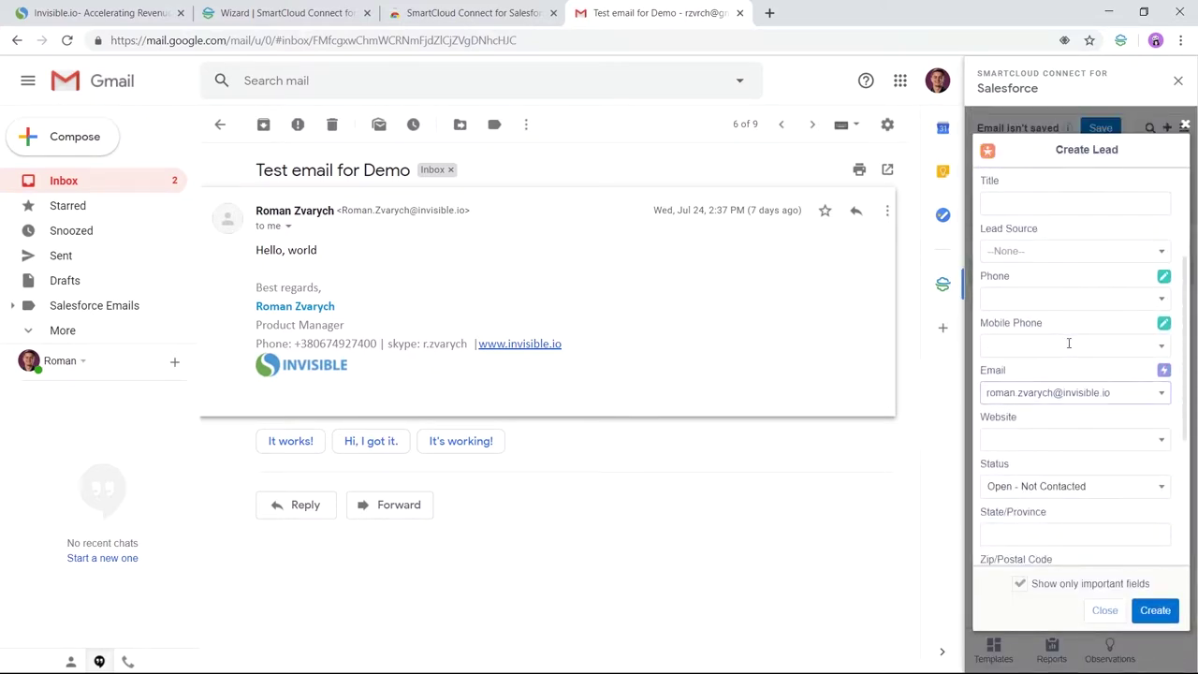
left_click(1156, 610)
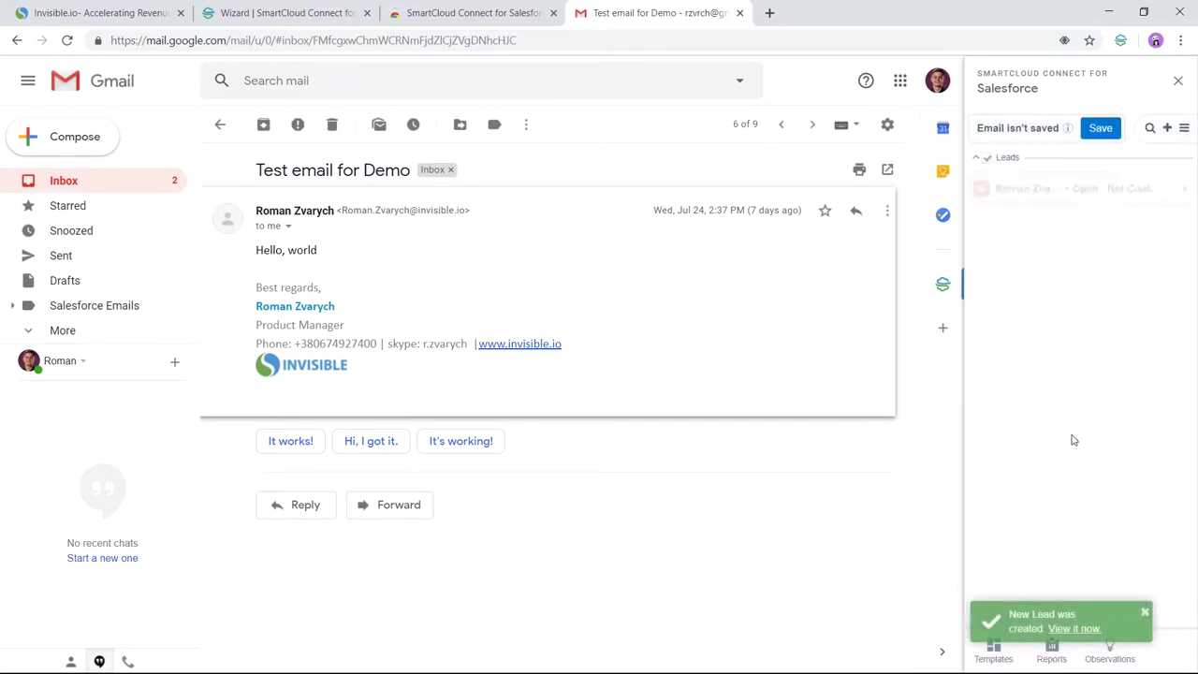
Step: Open the new lead's details and view its record in Salesforce
left_click(1077, 628)
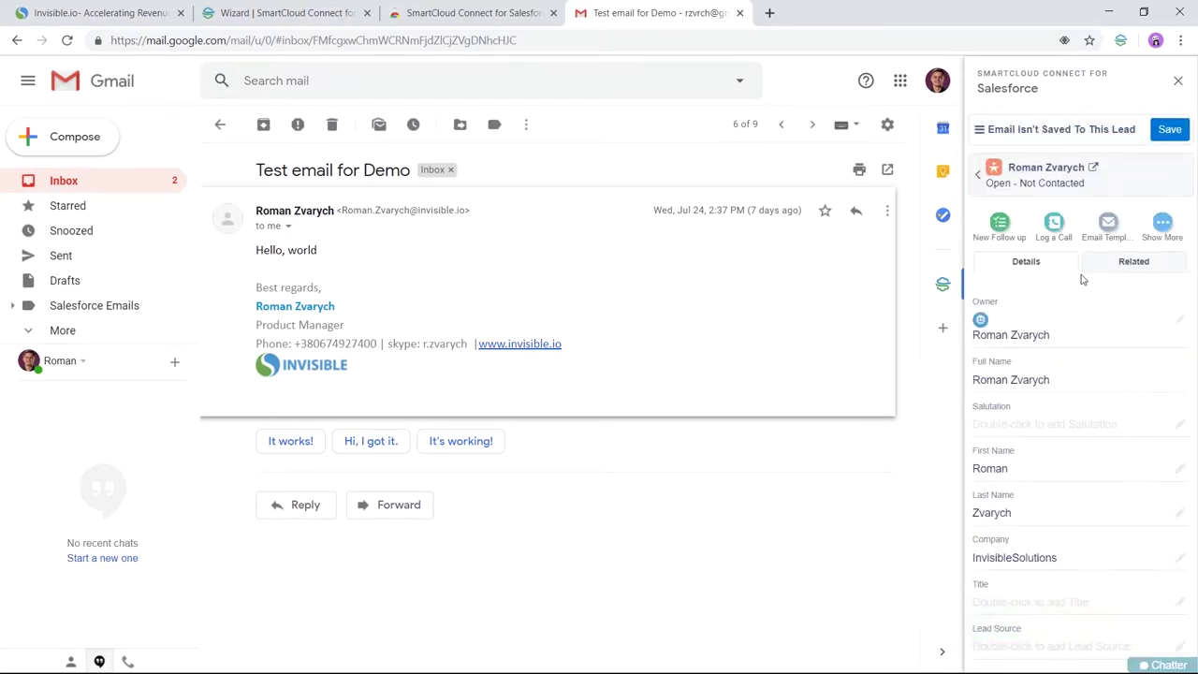
scroll(1089, 364, "down", 5)
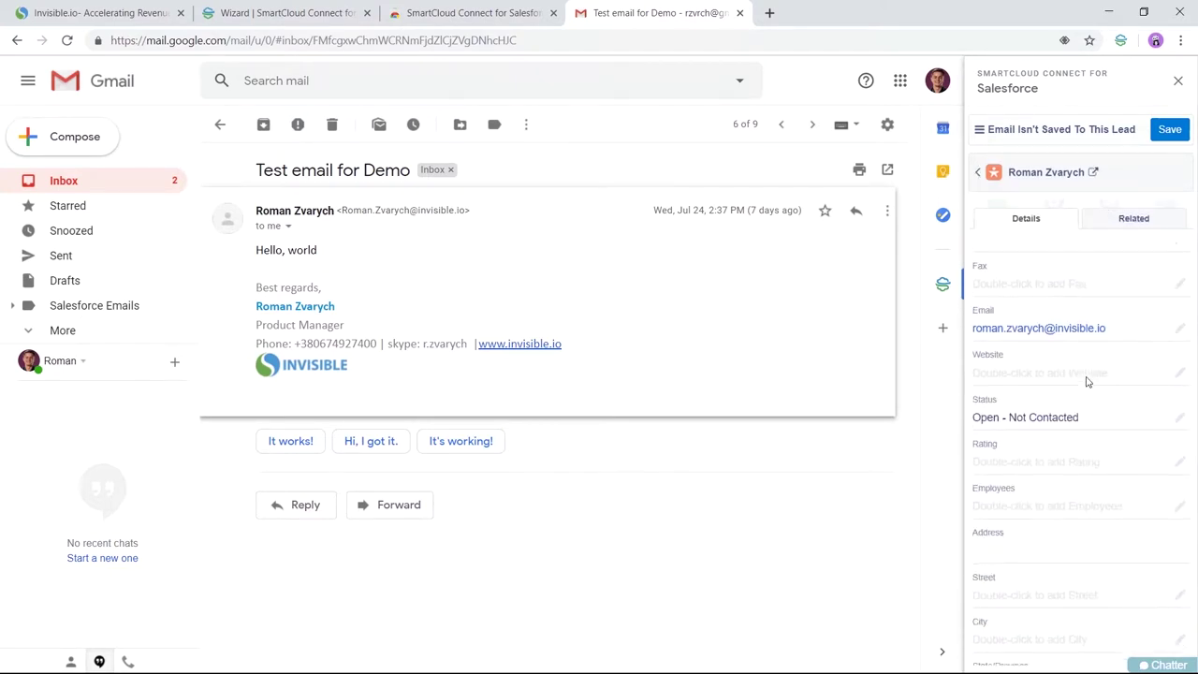
scroll(1094, 380, "up", 5)
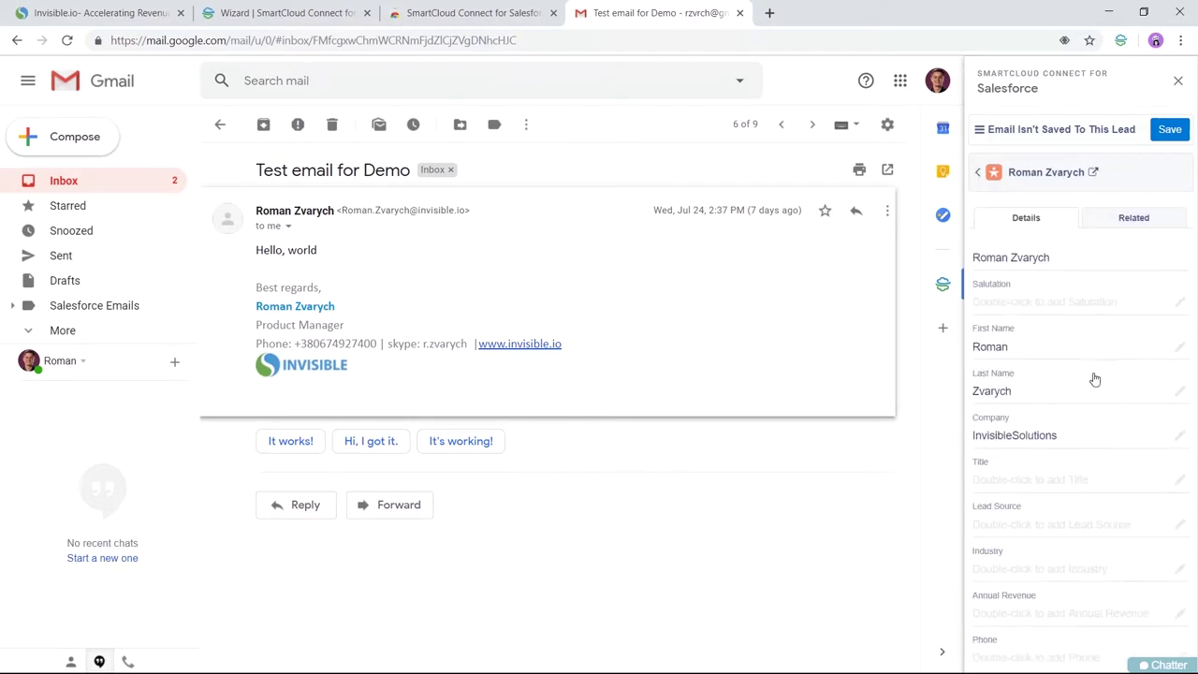
left_click(1094, 168)
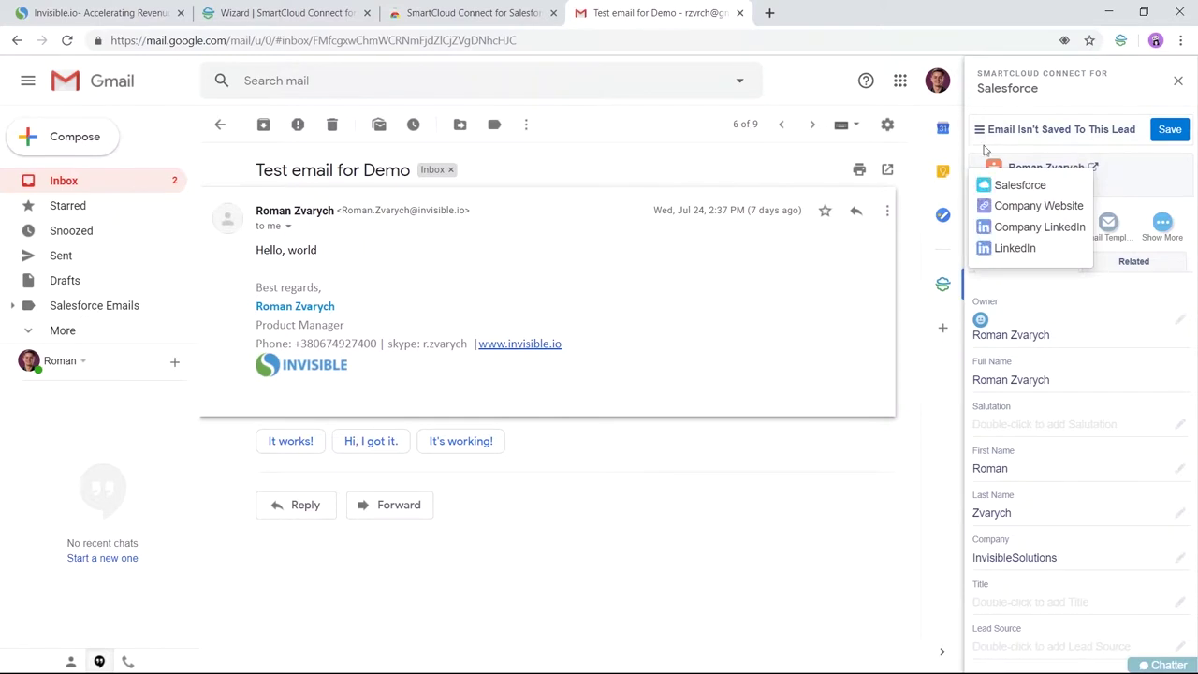
left_click(1004, 185)
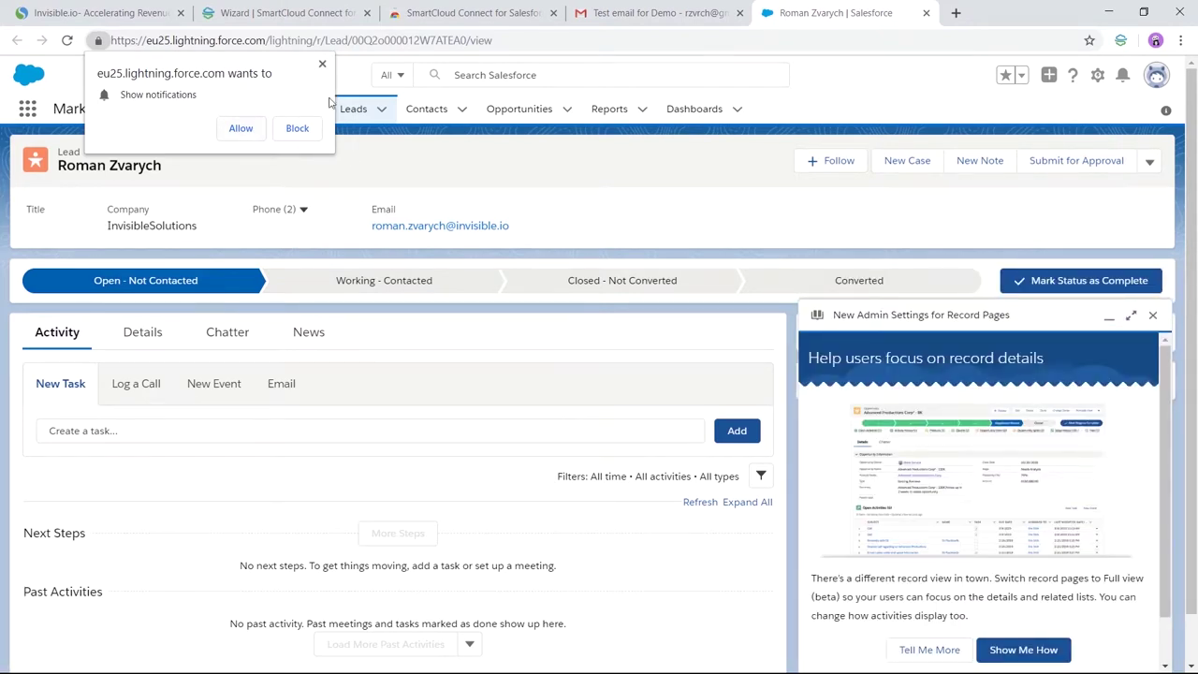
Step: Block the notification prompt and close the Salesforce lead tab to return to Gmail
left_click(322, 64)
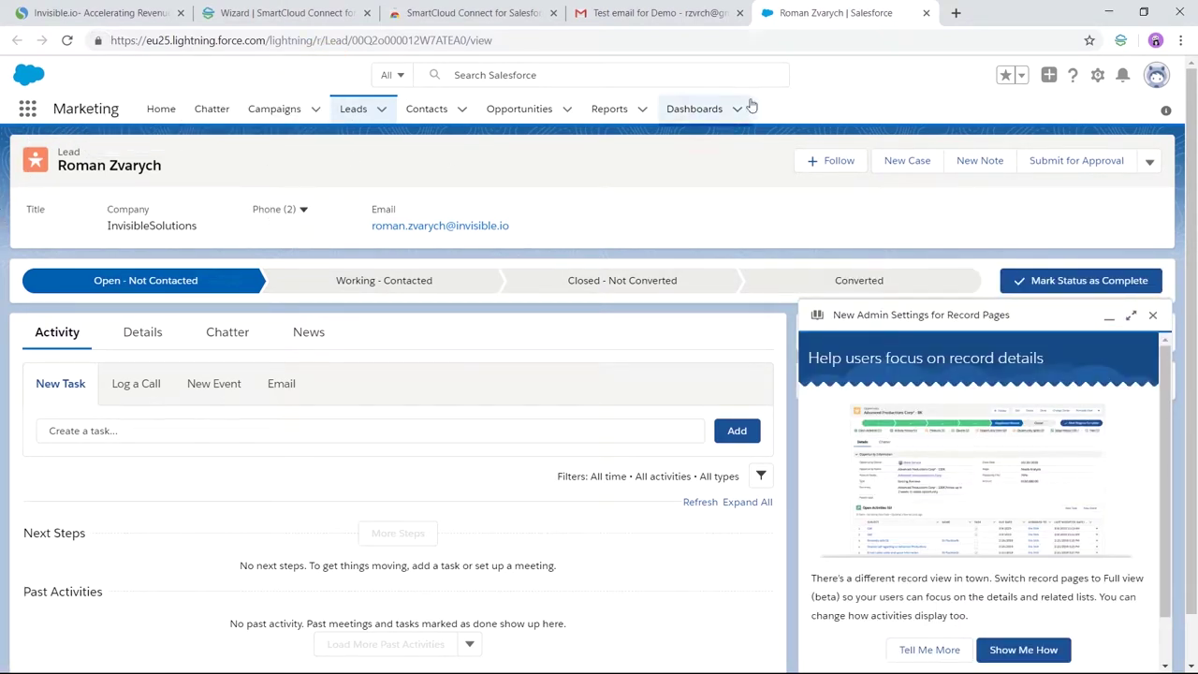
left_click(927, 13)
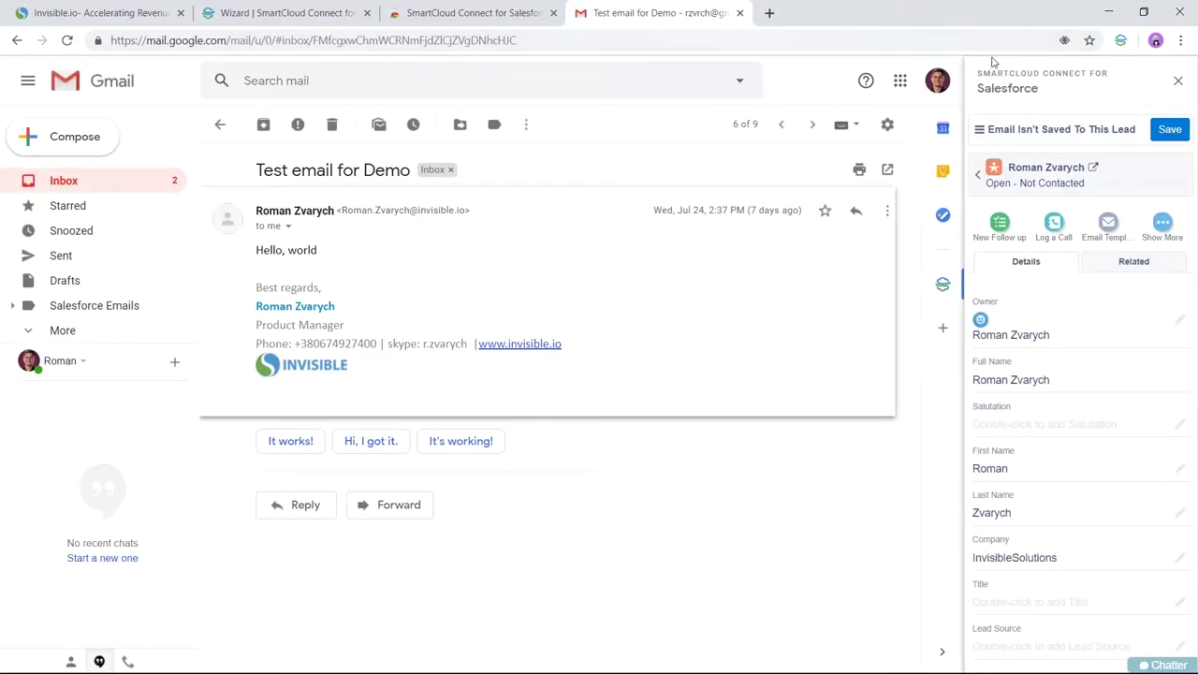
Step: Save the Test email for Demo with its image attachment as an activity on the lead
left_click(978, 177)
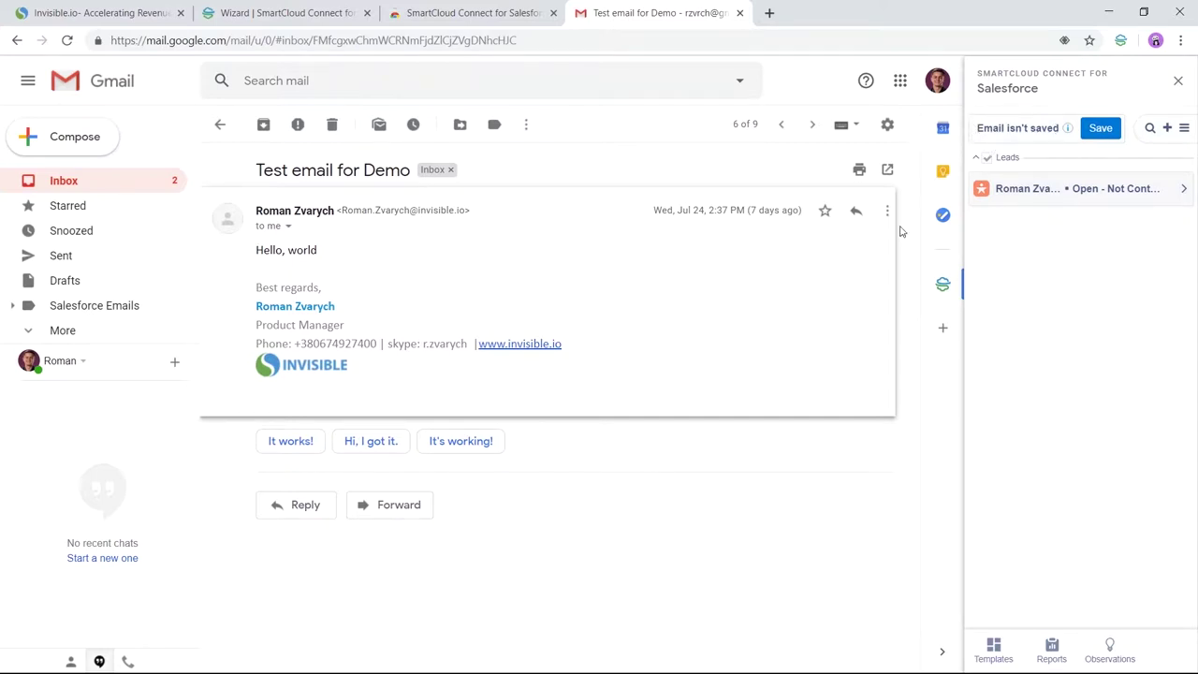
left_click(1101, 129)
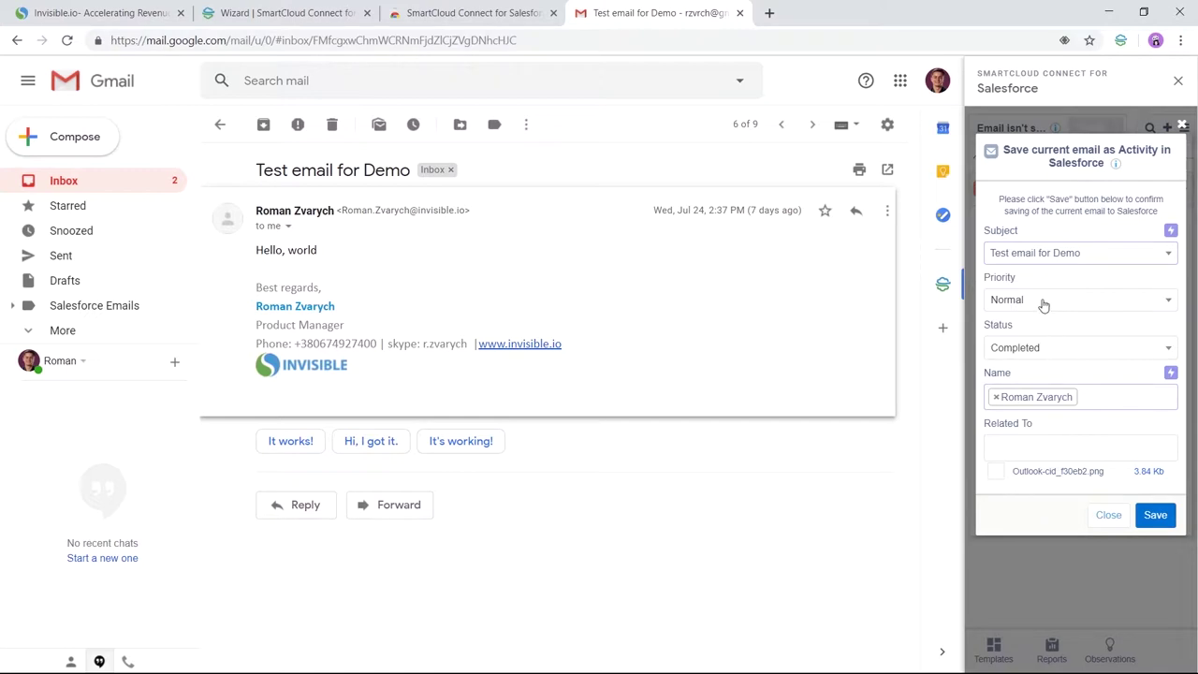
left_click(996, 472)
left_click(1156, 516)
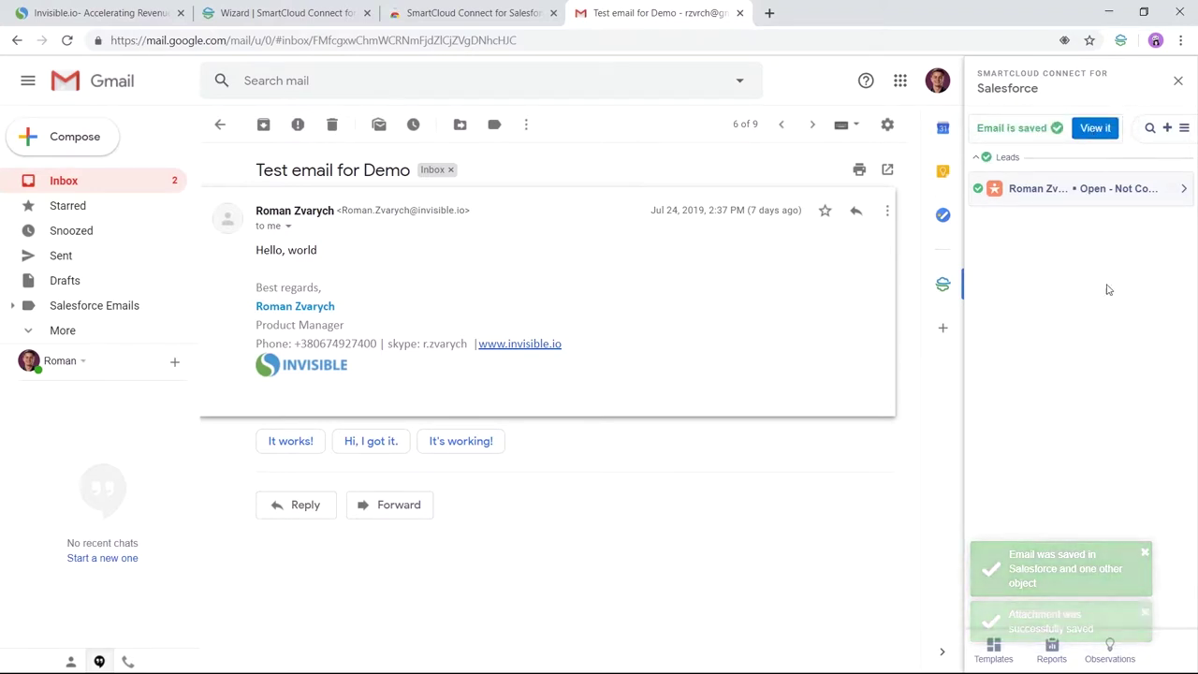
Step: Review the saved email's task record in Salesforce, close it, and return to the lead's summary
left_click(1102, 131)
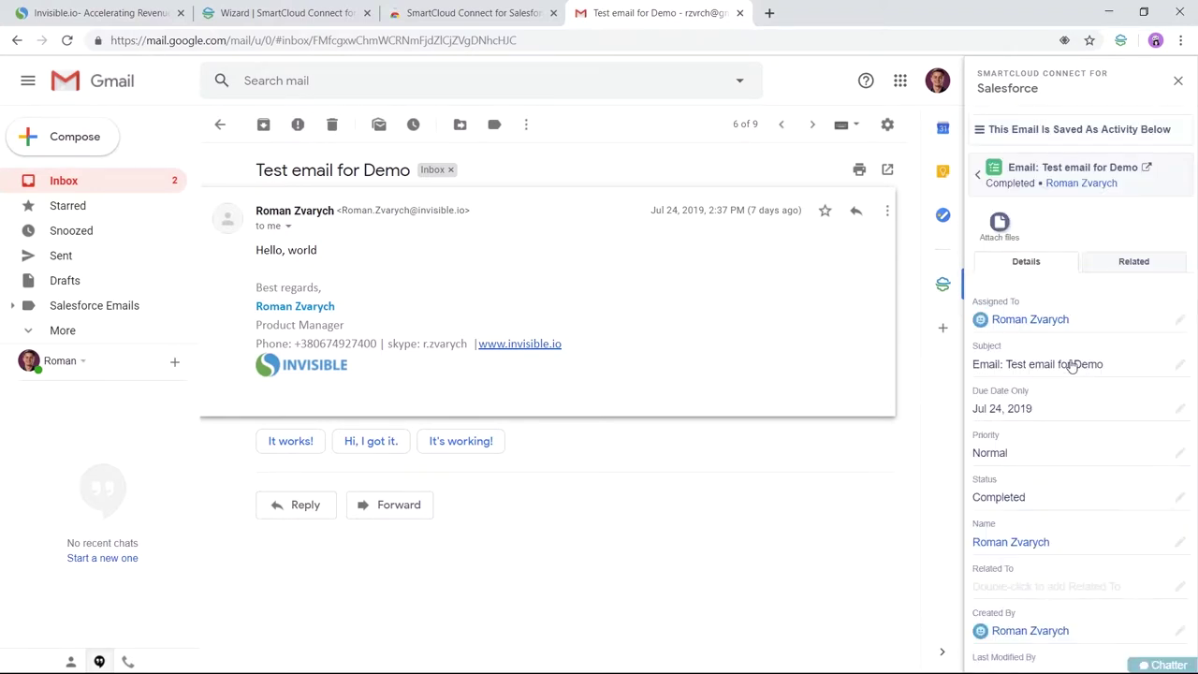
scroll(1076, 424, "down", 2)
scroll(1077, 421, "up", 1)
scroll(1077, 421, "down", 1)
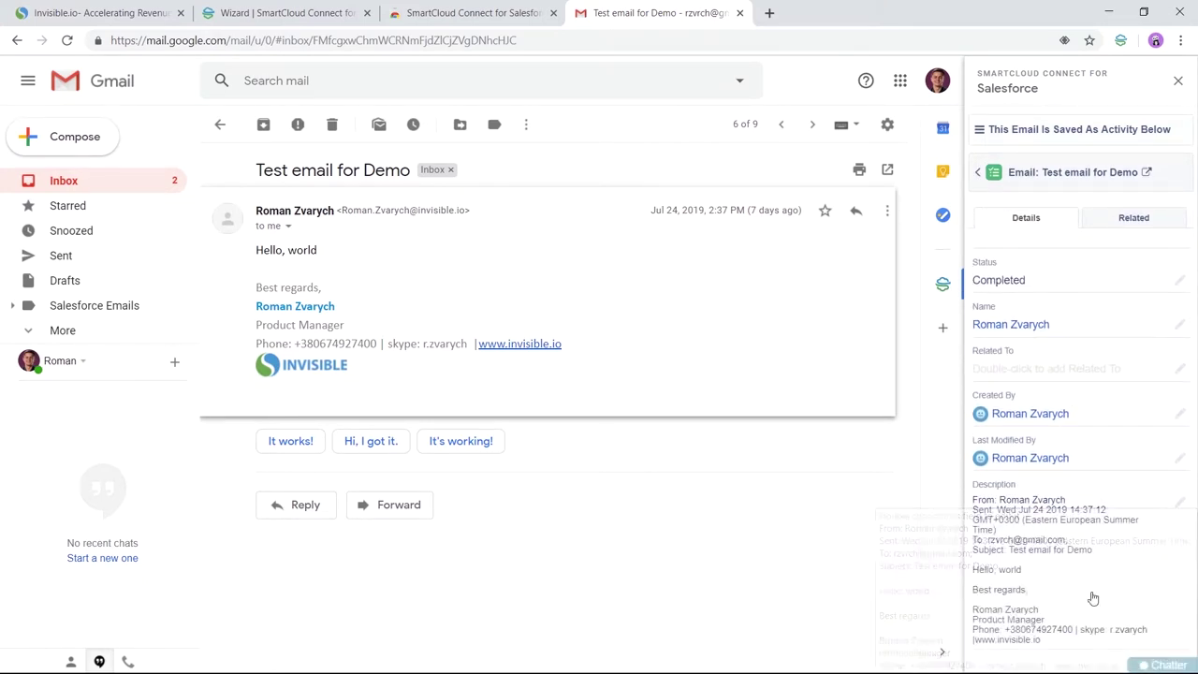
left_click(1147, 171)
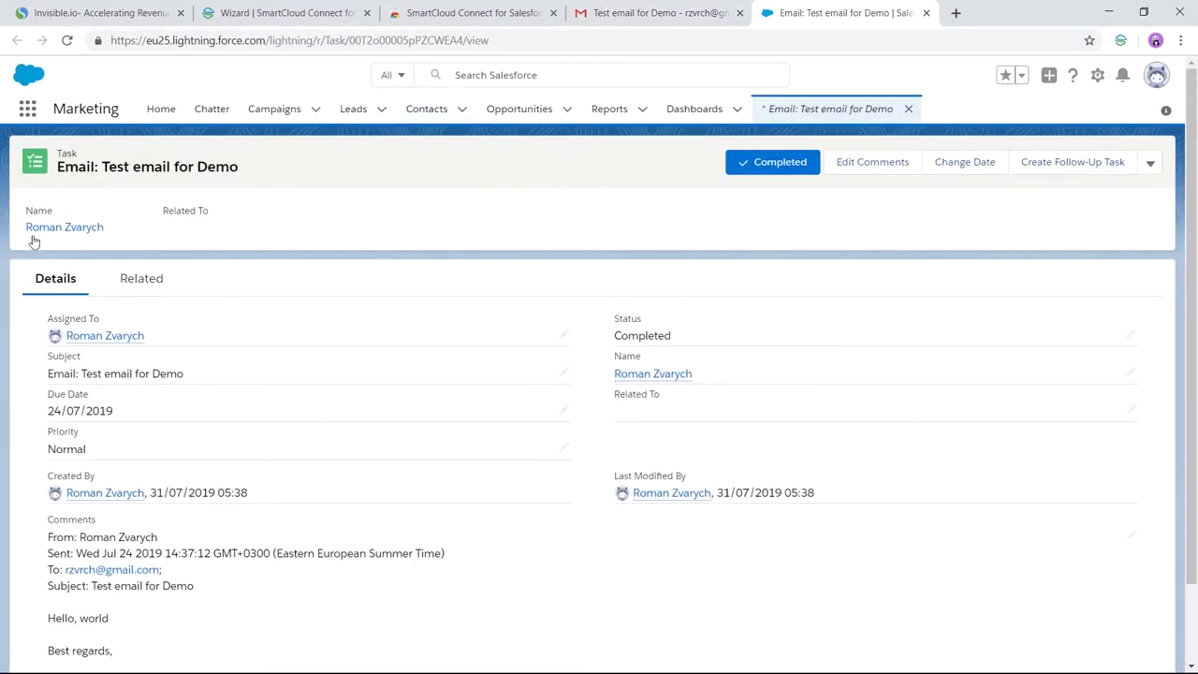
left_click(322, 65)
left_click(926, 14)
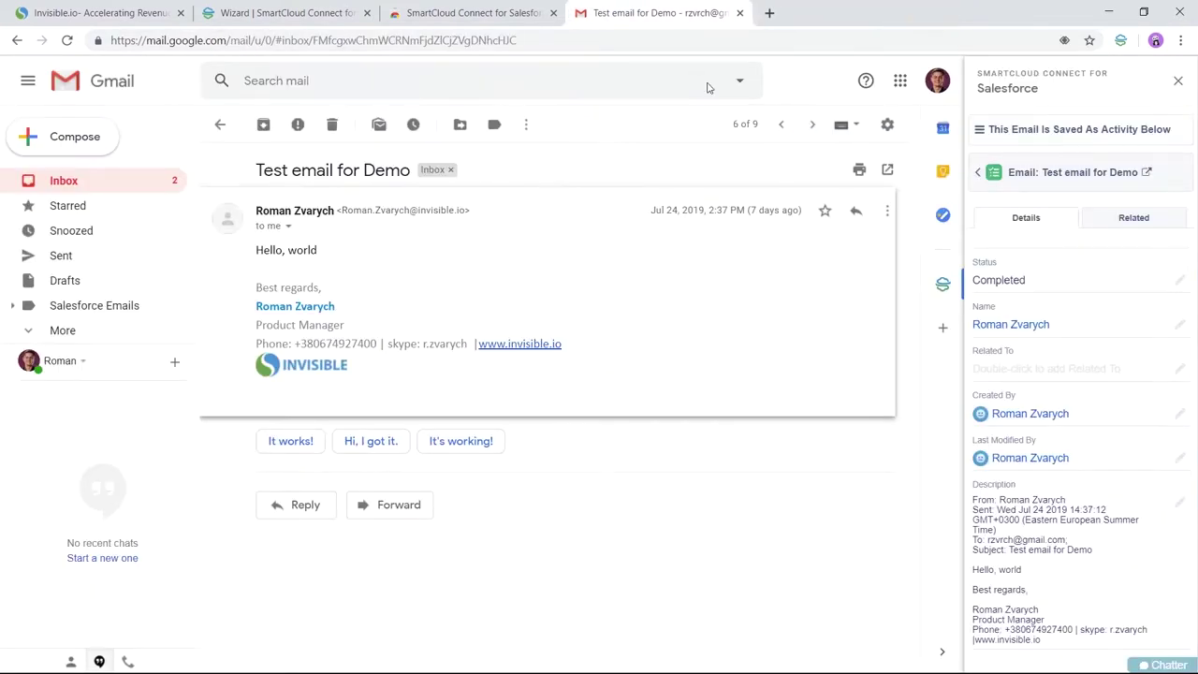
left_click(979, 174)
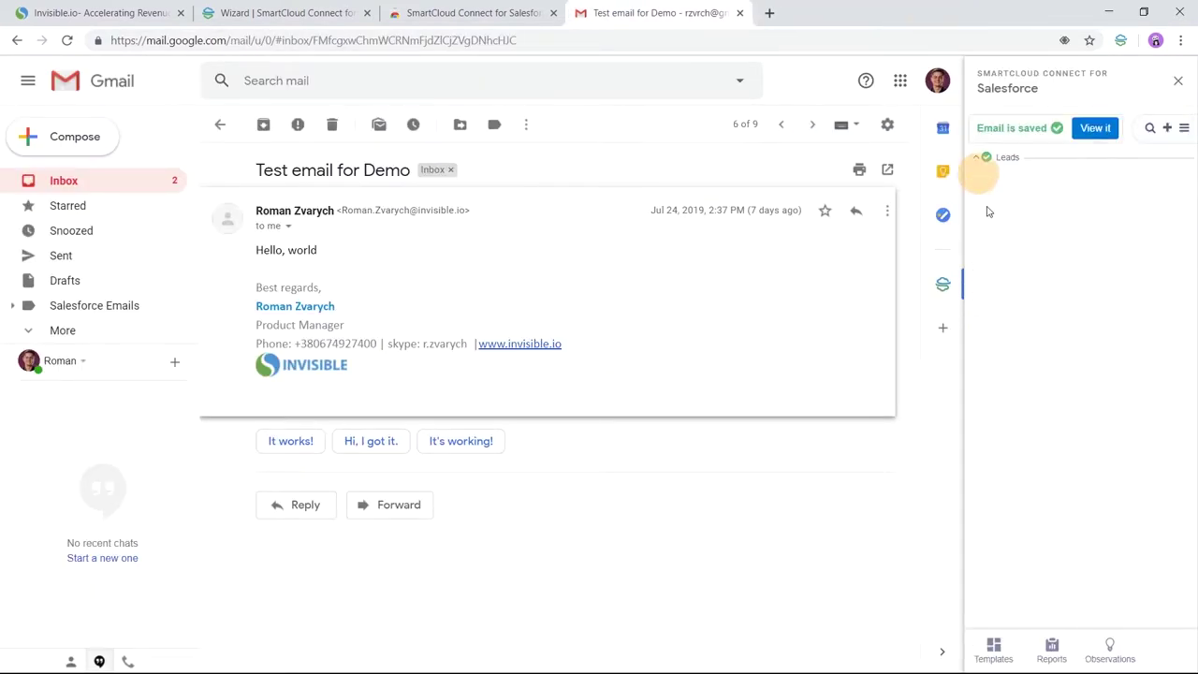
left_click(1091, 302)
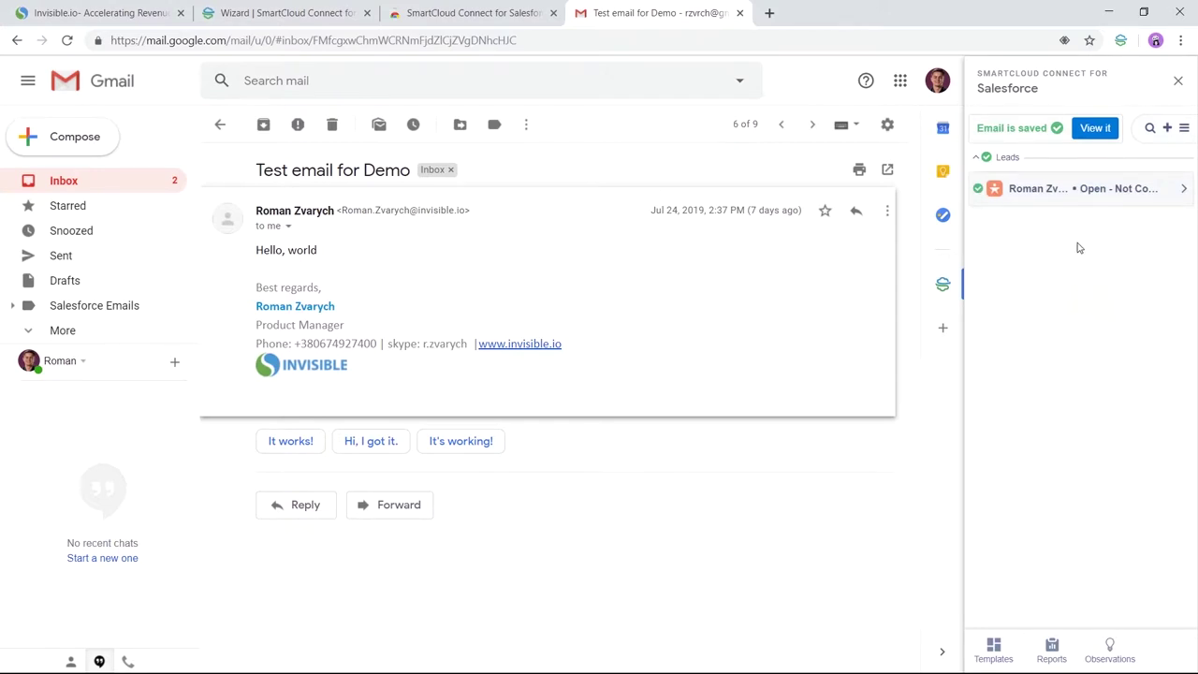
Step: Create a Not Started task 'Test email for Demo' with the email's file attached, then expand Tasks
left_click(994, 189)
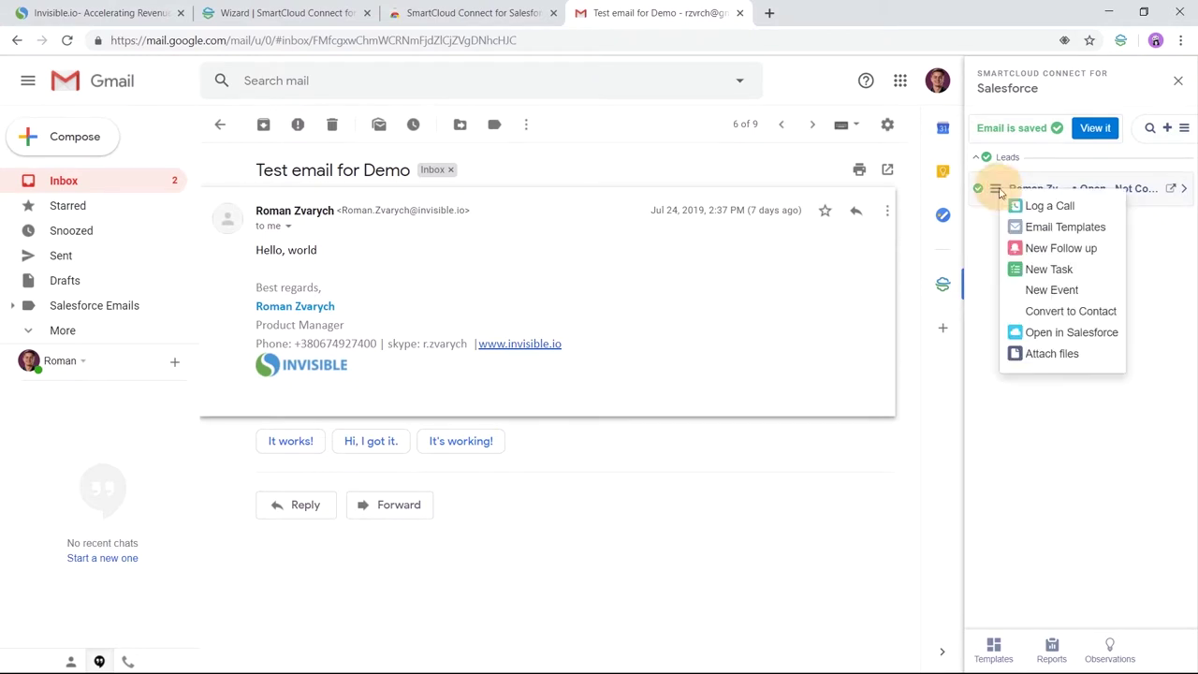
left_click(1049, 269)
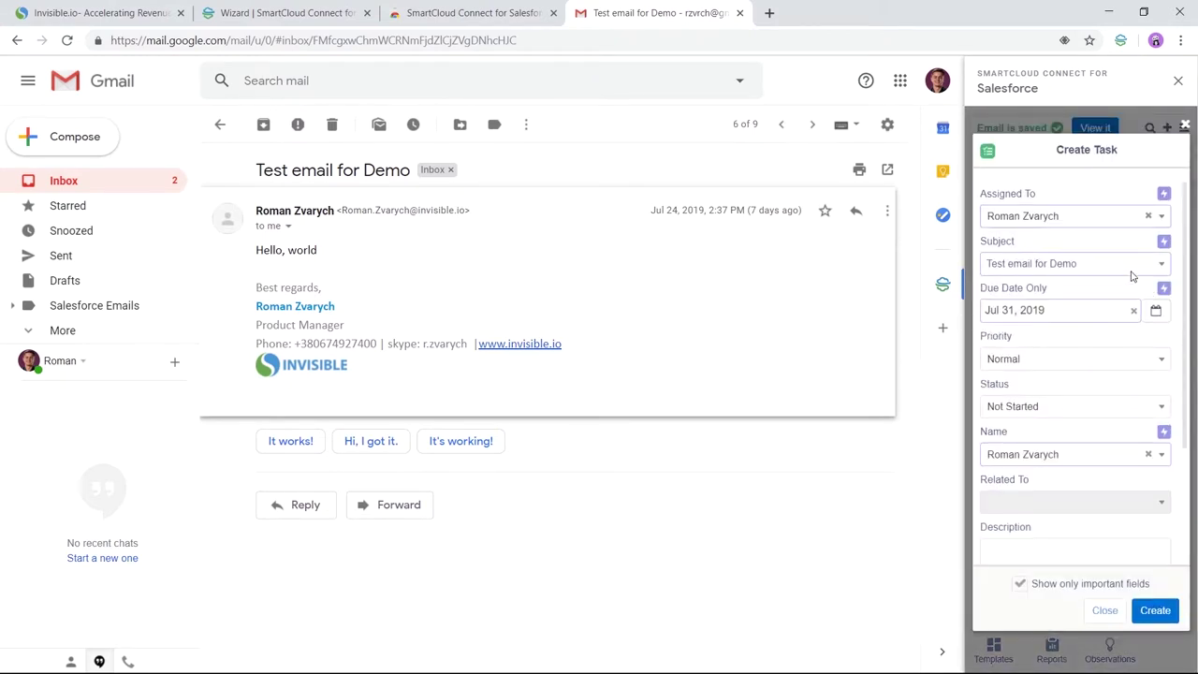
scroll(1111, 399, "down", 3)
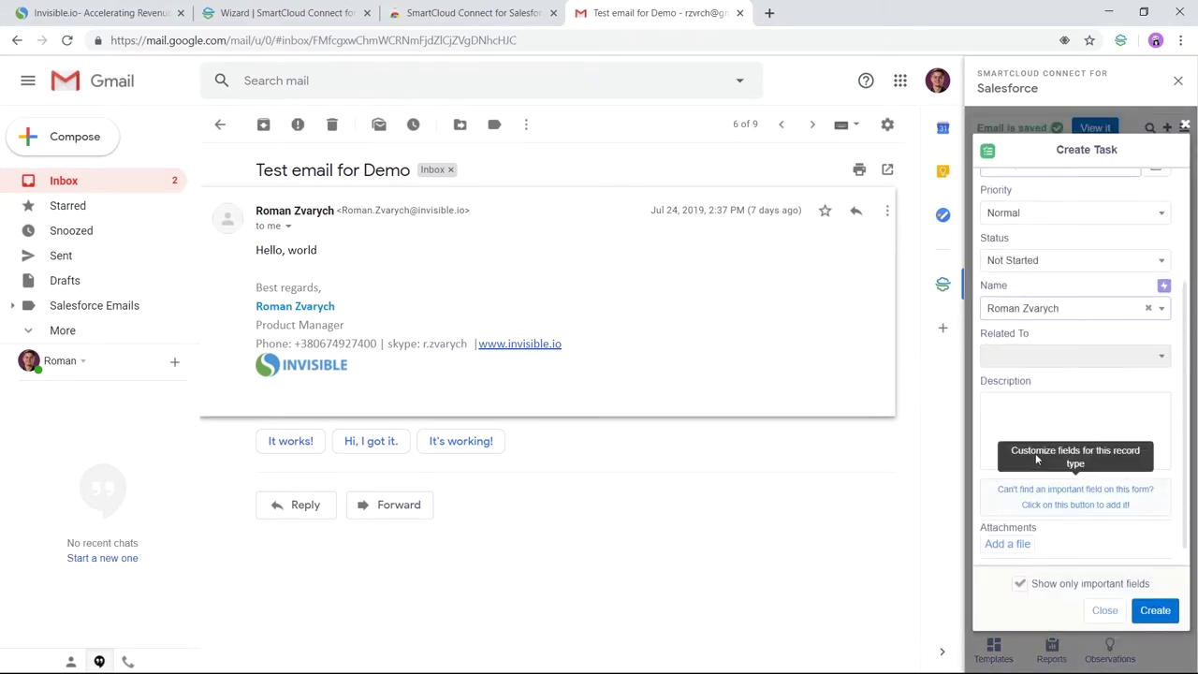
left_click(1013, 539)
left_click(995, 203)
left_click(1080, 247)
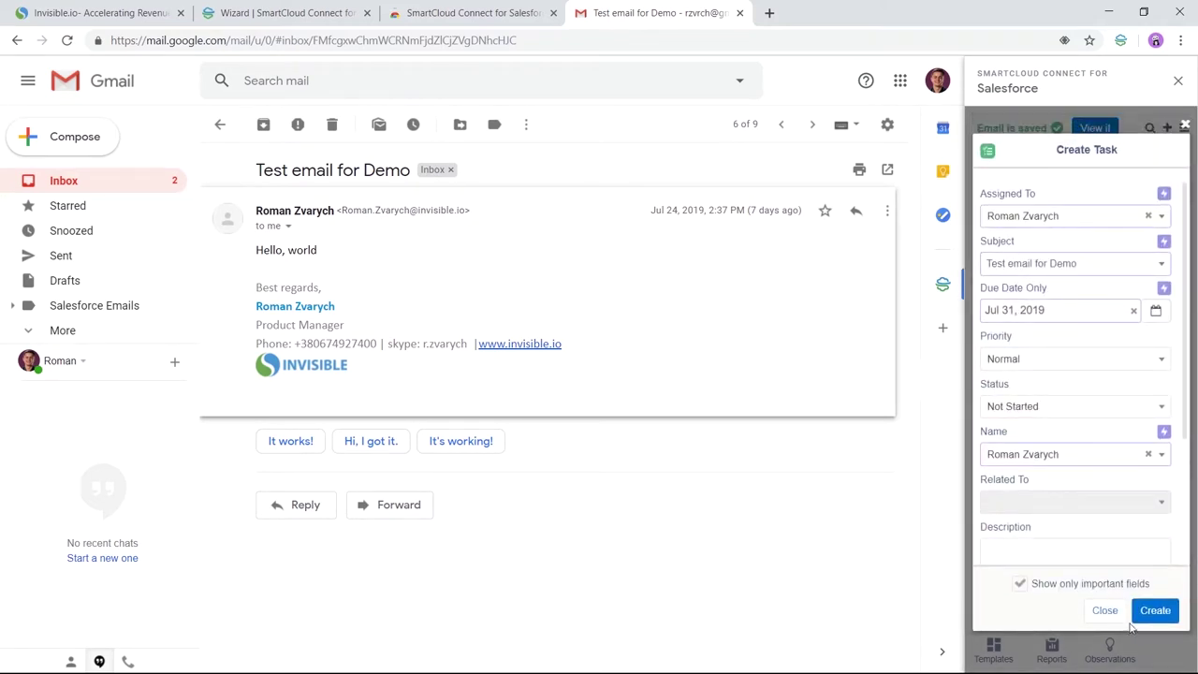
left_click(1154, 611)
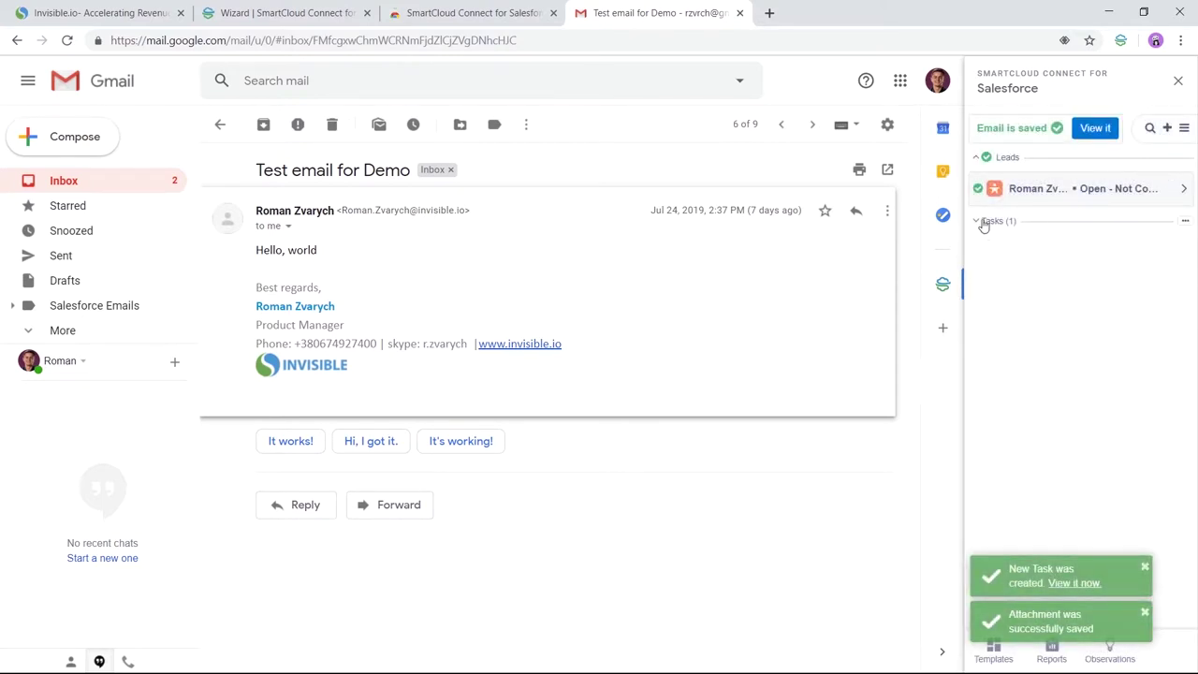
left_click(978, 222)
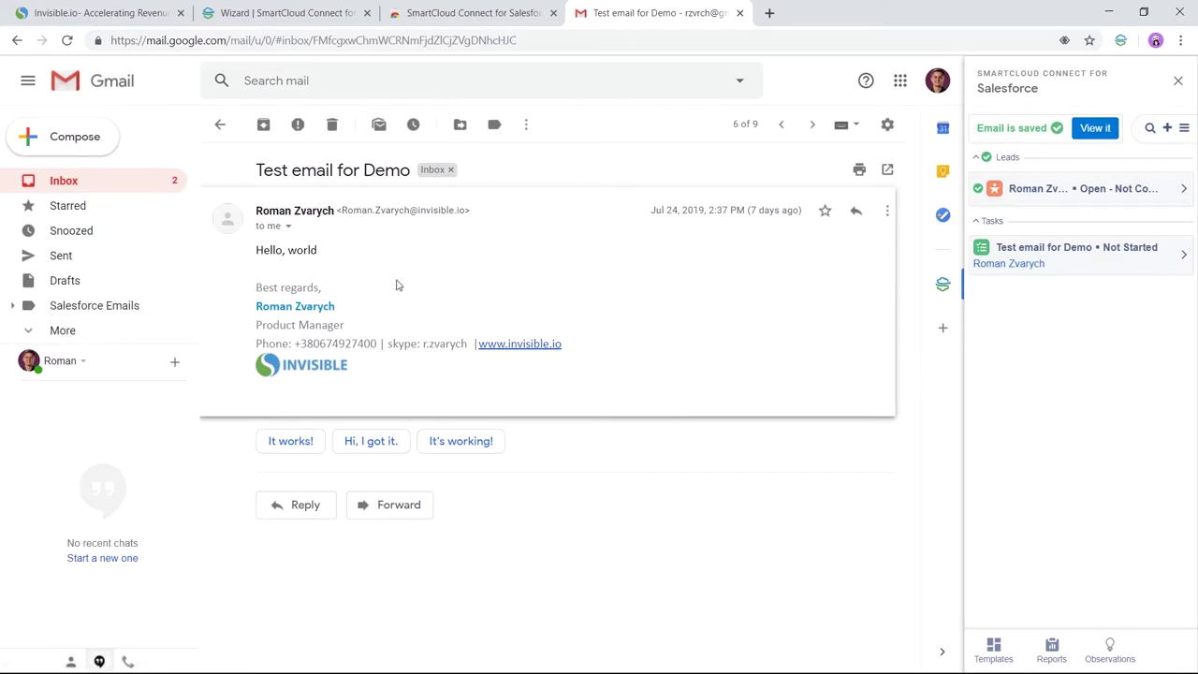
Step: Expand the Salesforce Emails label and apply it to the Test email for Demo conversation
left_click(12, 305)
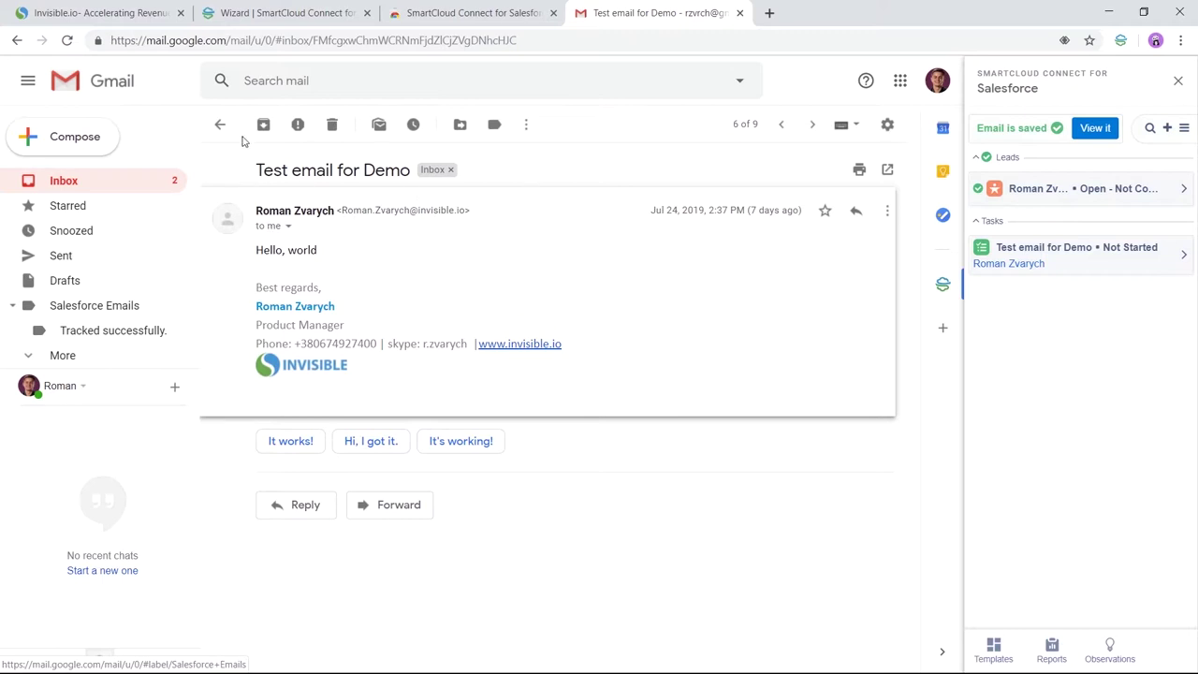
left_click(509, 225)
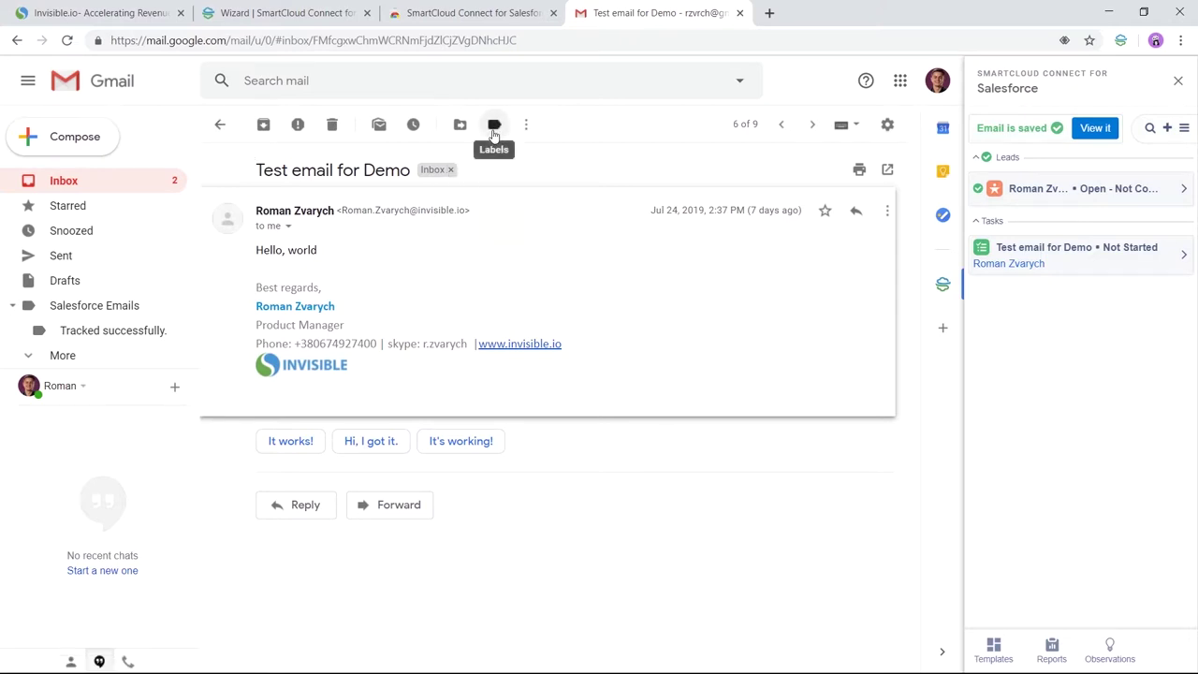
left_click(495, 129)
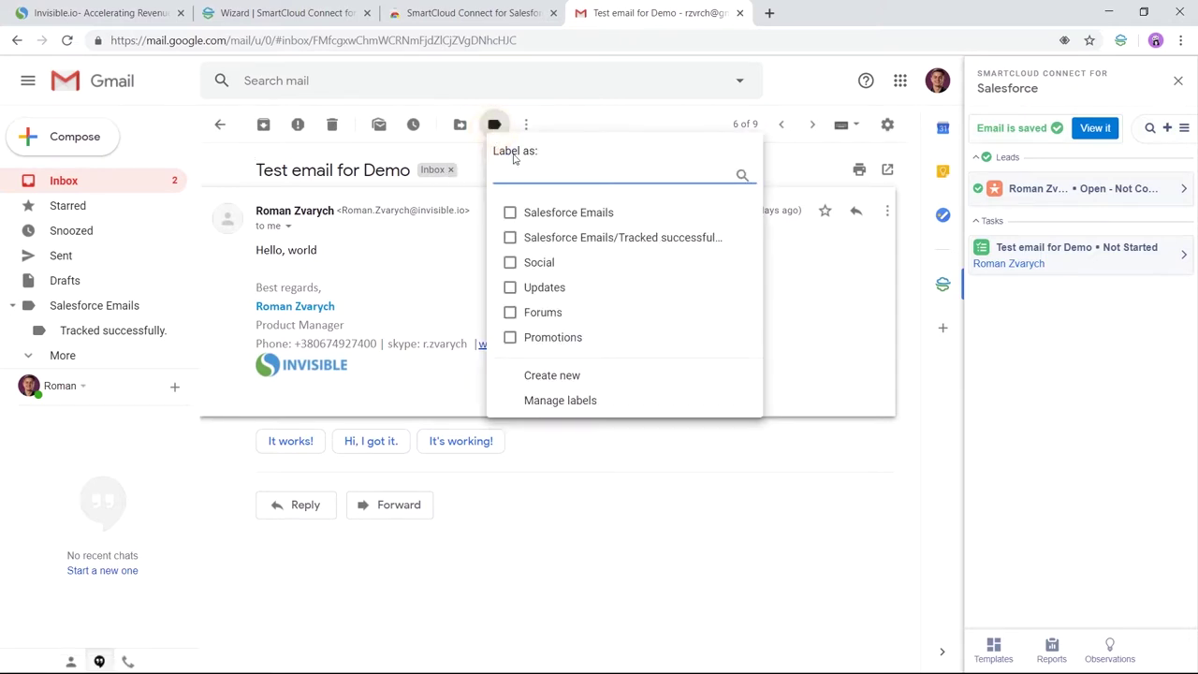
left_click(510, 213)
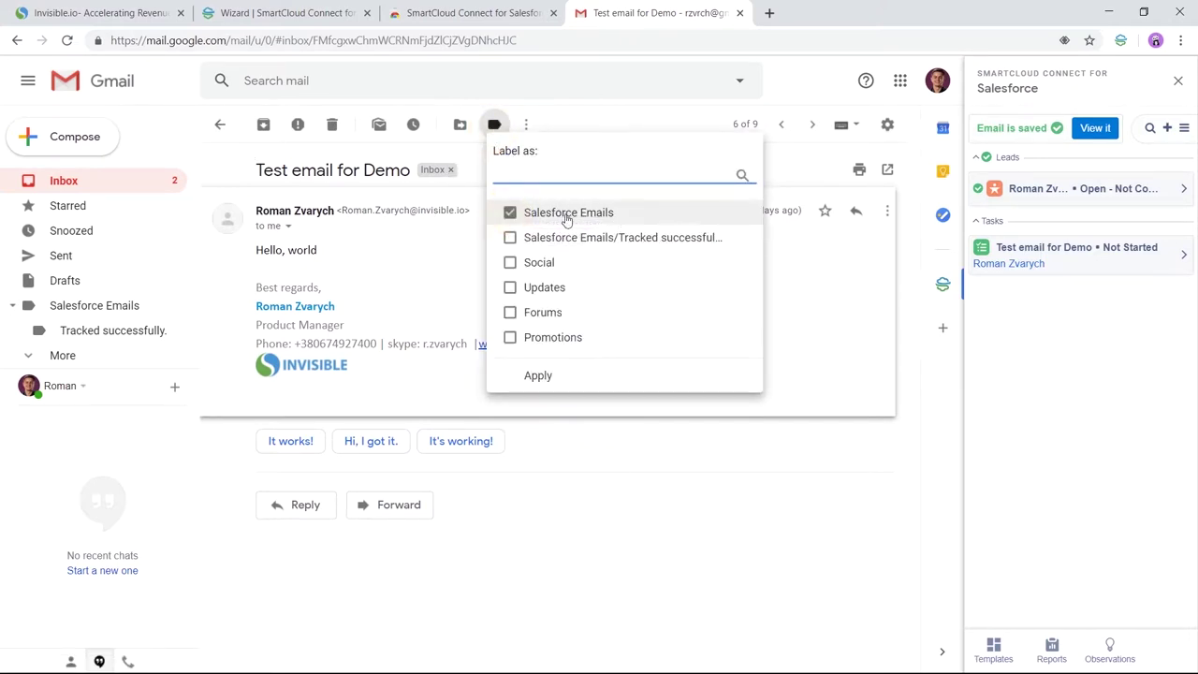
left_click(538, 375)
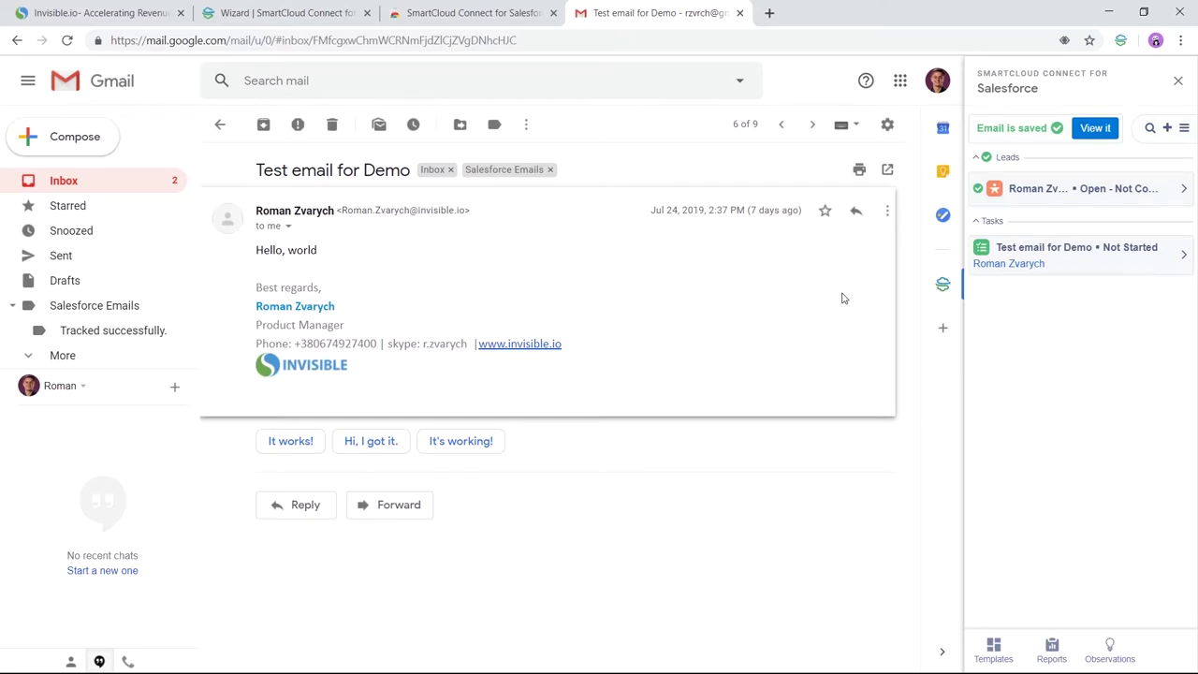
Step: Enable meetings and appointments auto-sharing under Detailed Sync Settings and save the settings
left_click(1183, 128)
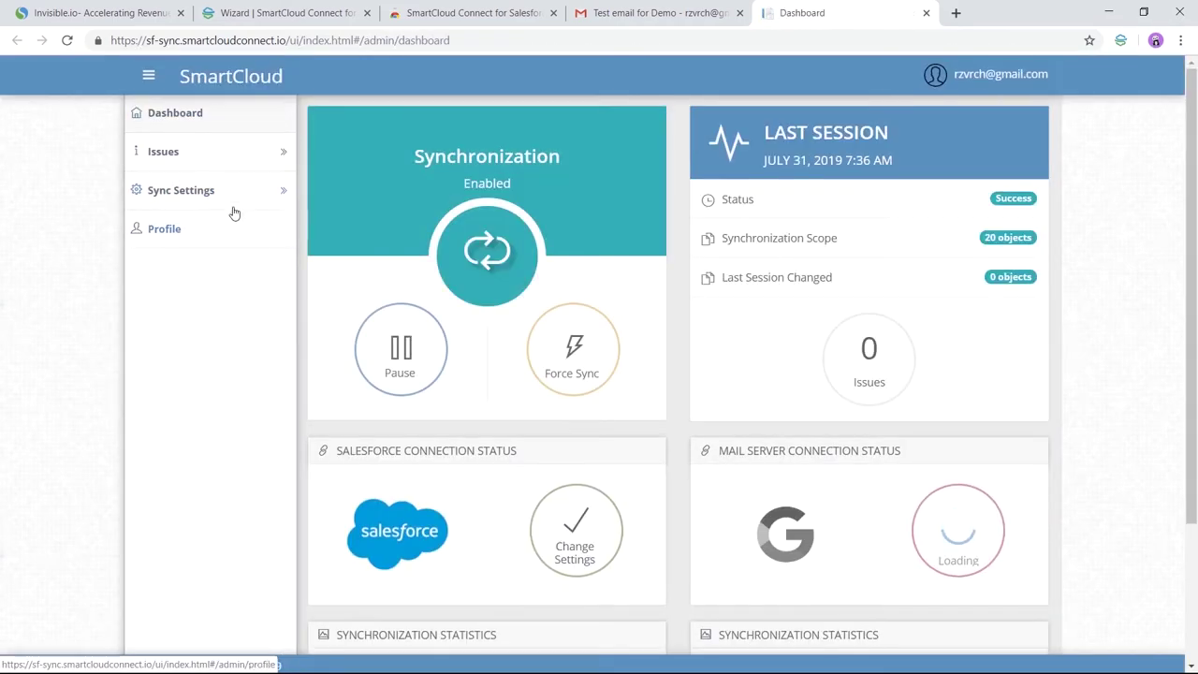
left_click(196, 191)
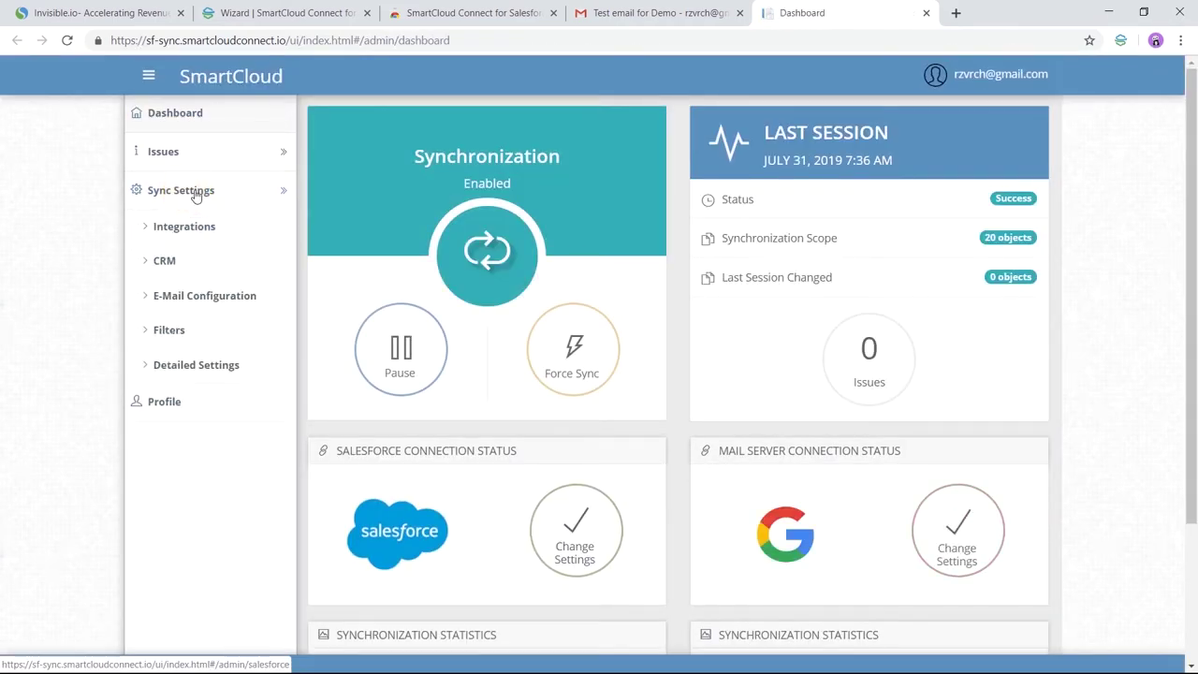
left_click(184, 367)
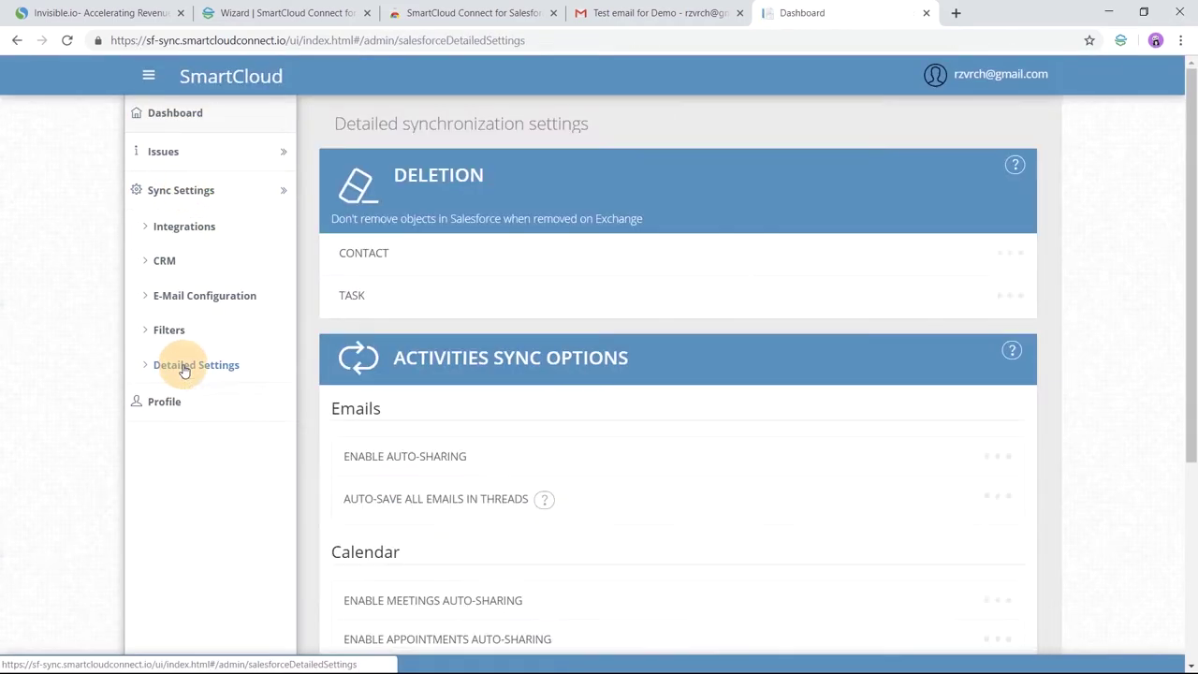
left_click_drag(1190, 136, 1193, 287)
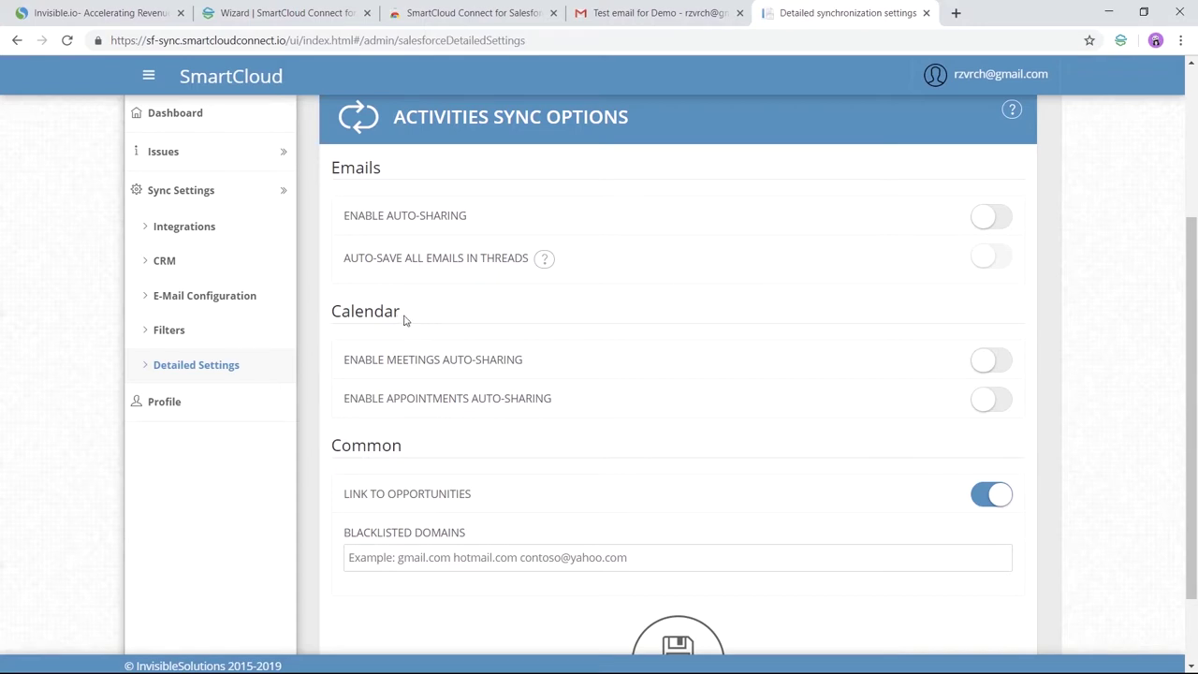
left_click(1005, 368)
left_click(997, 400)
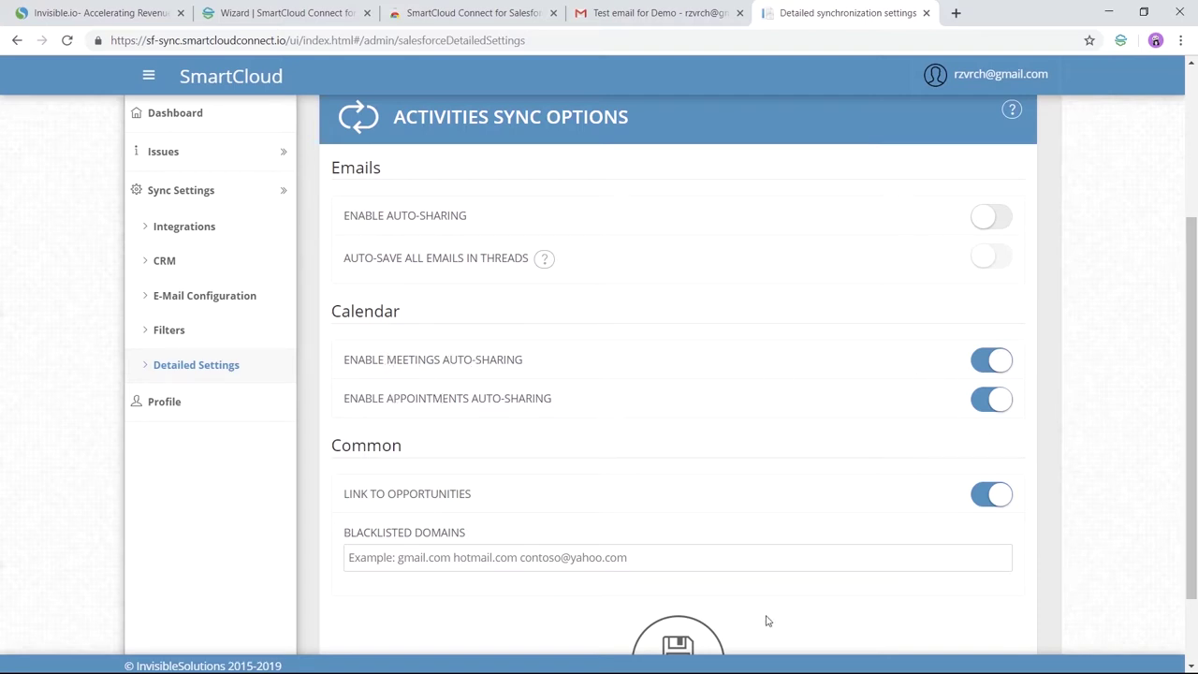
left_click(682, 637)
scroll(1085, 452, "down", 1)
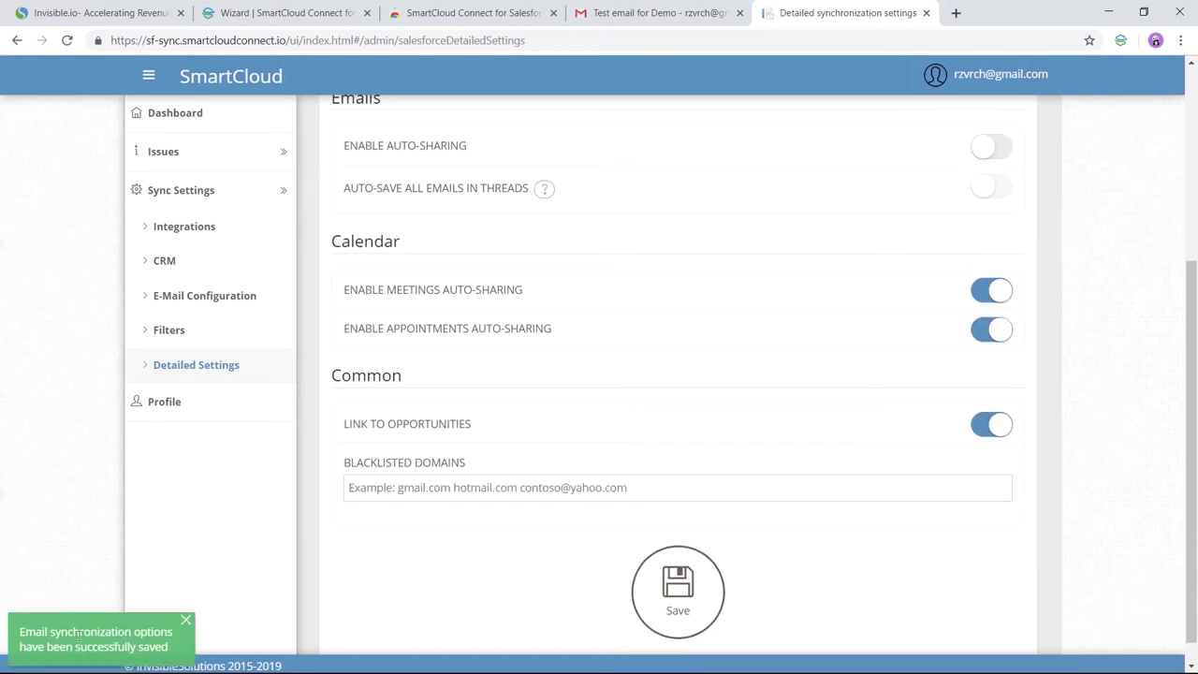
Step: Close settings and start a new calendar event from the email in full Google Calendar
left_click(926, 12)
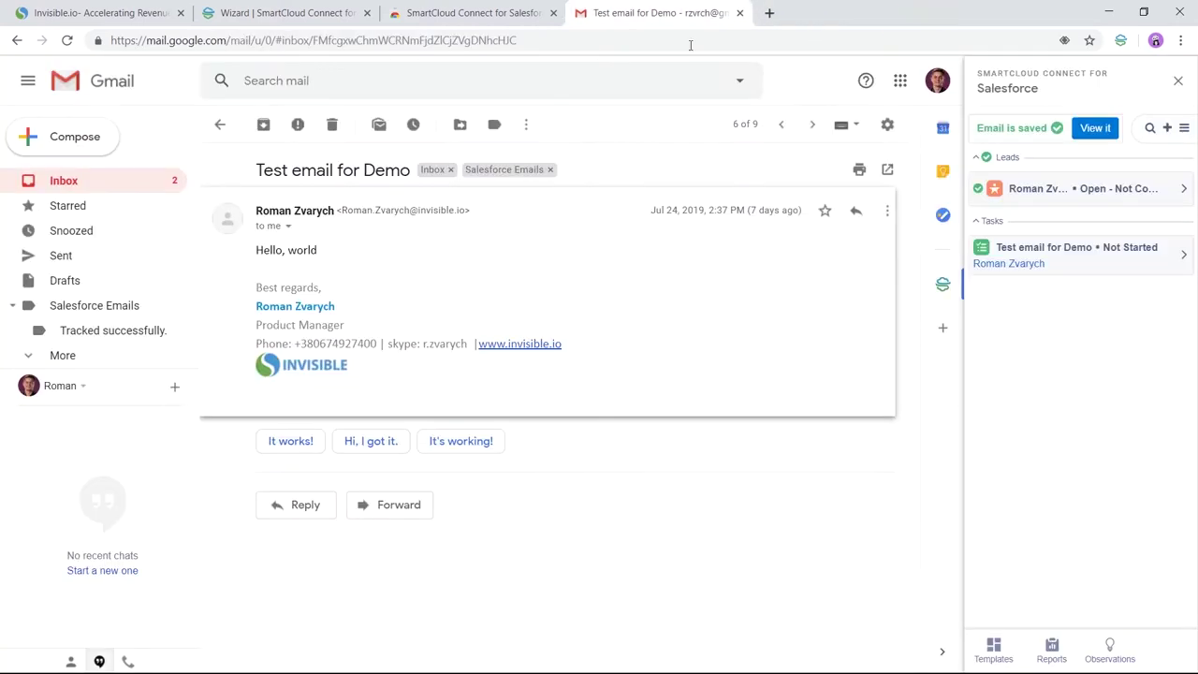
left_click(942, 127)
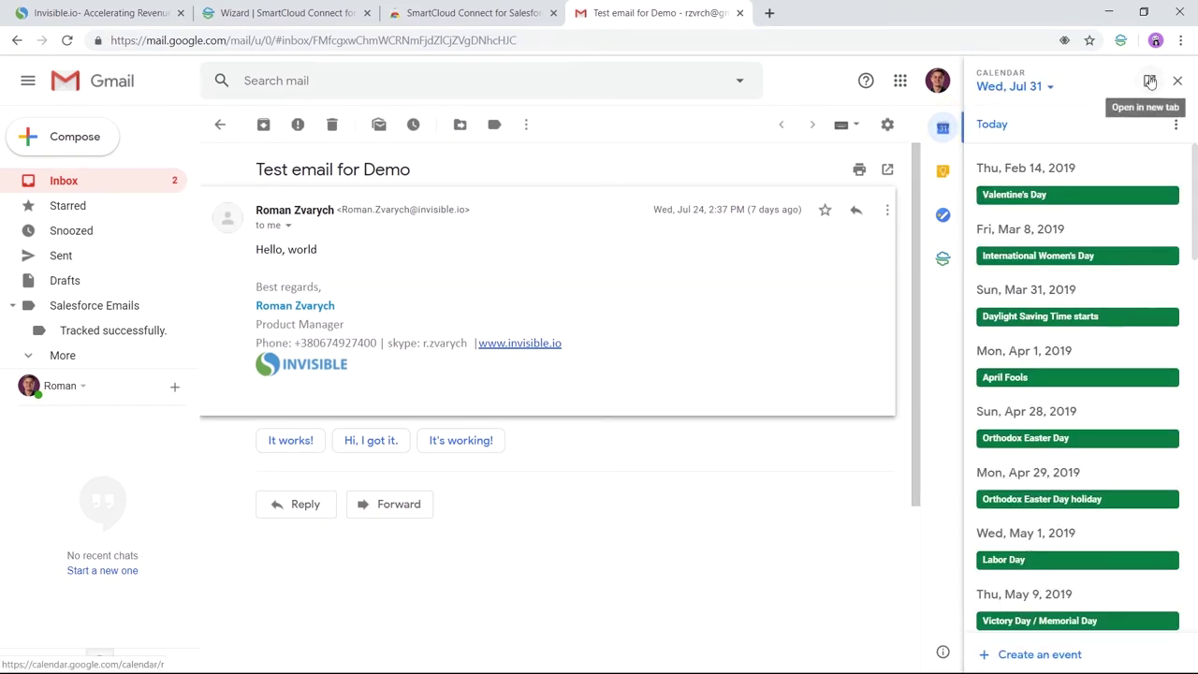
left_click(1034, 653)
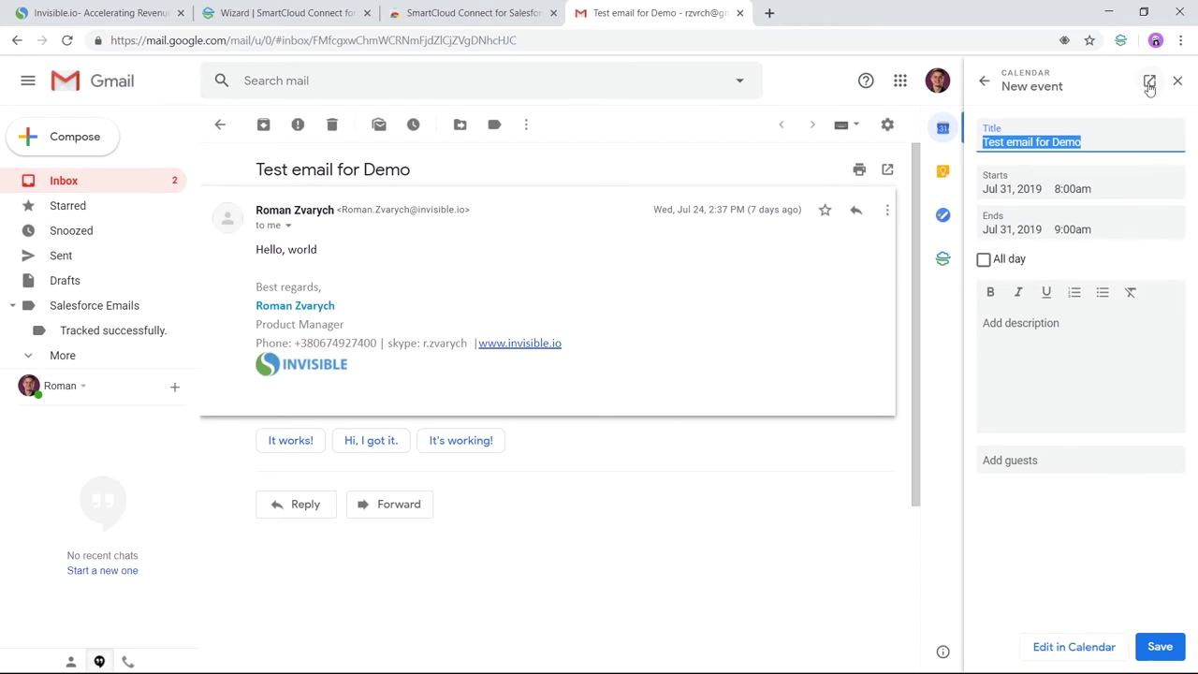
left_click(1149, 81)
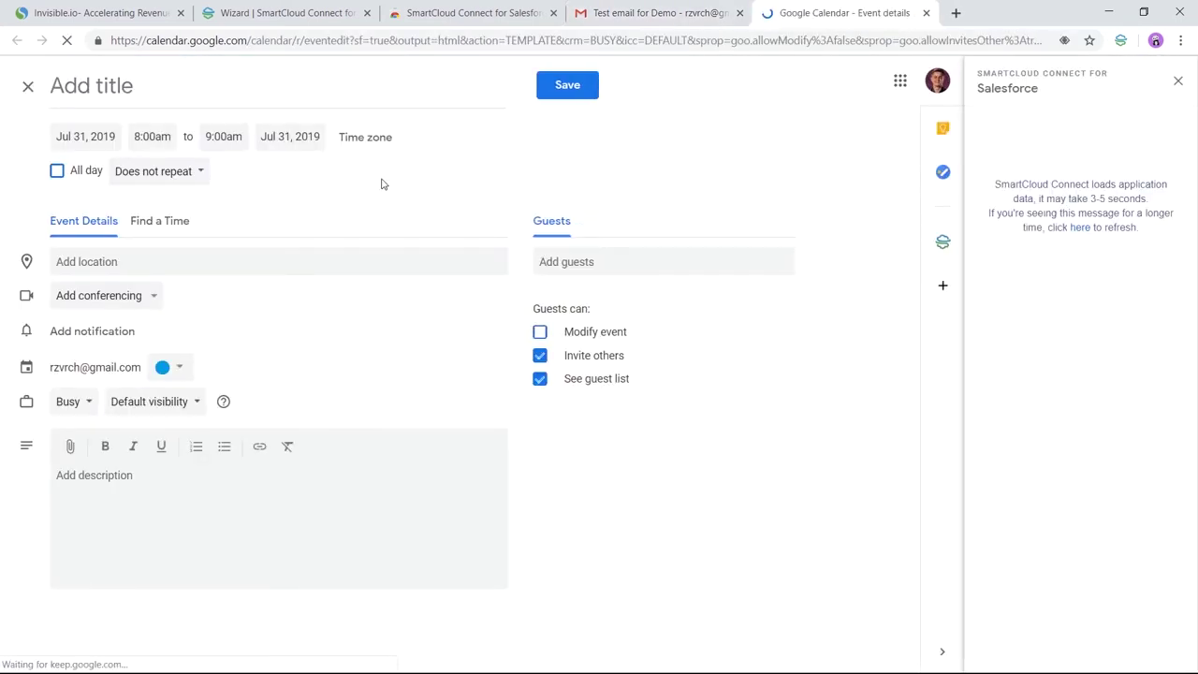
Step: Title the event 'Title', add a description, and invite the lead's email address as a guest
left_click(169, 86)
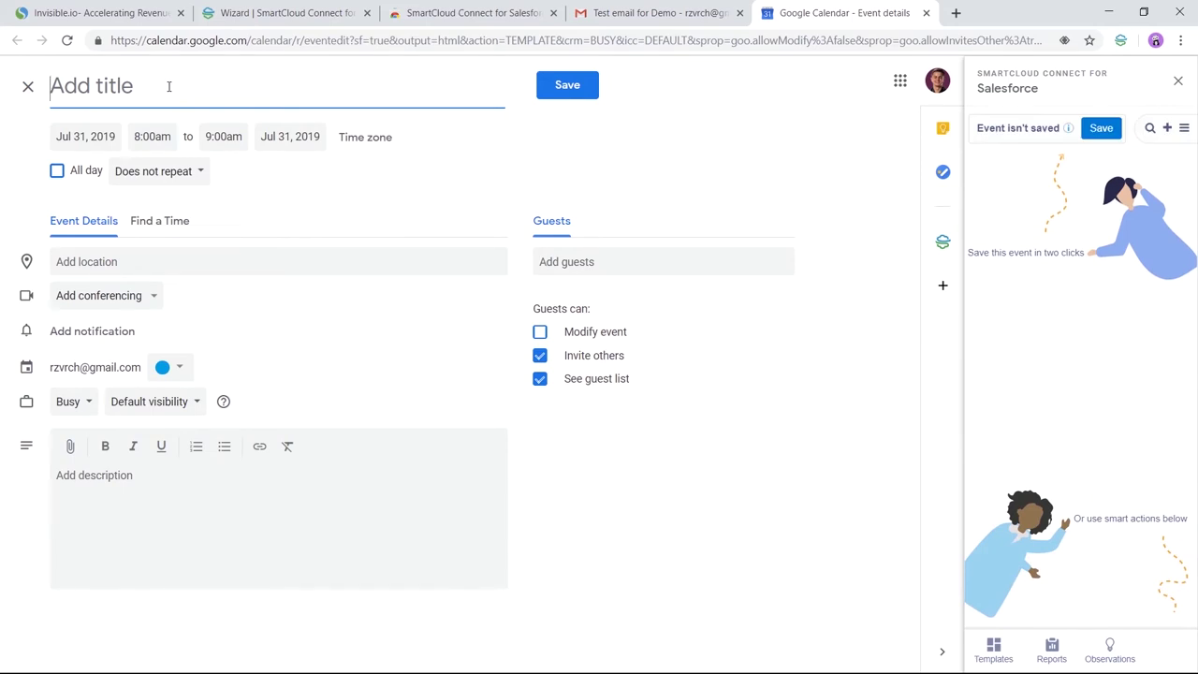
type("Title")
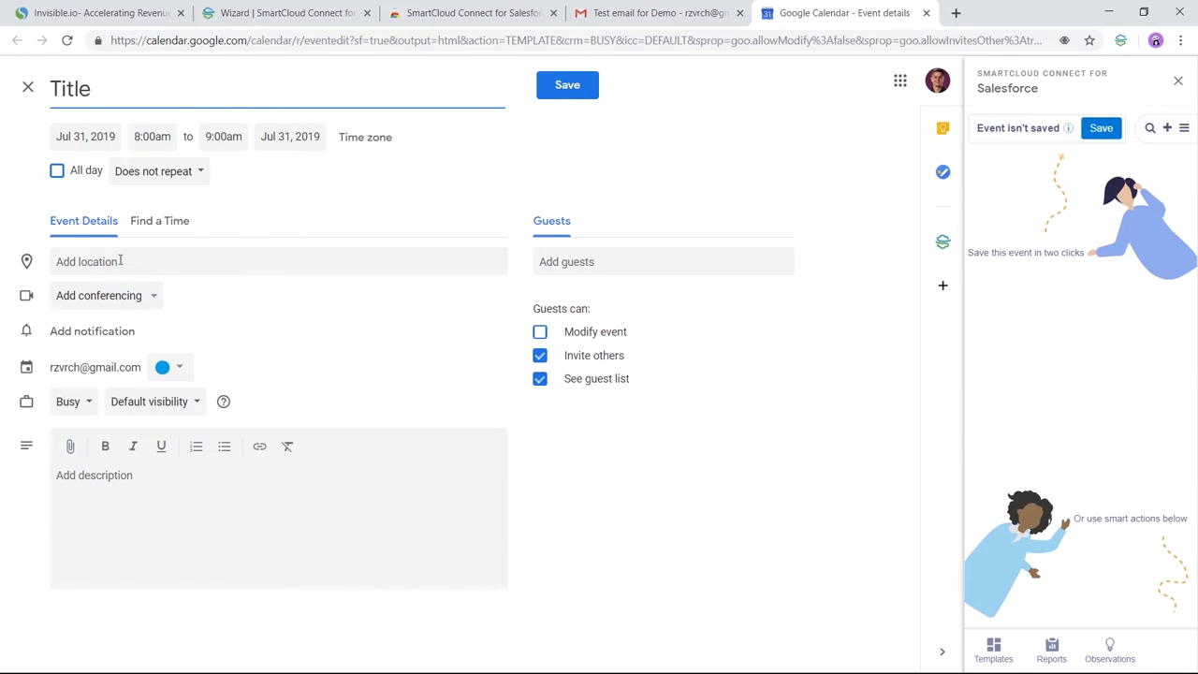
left_click(118, 261)
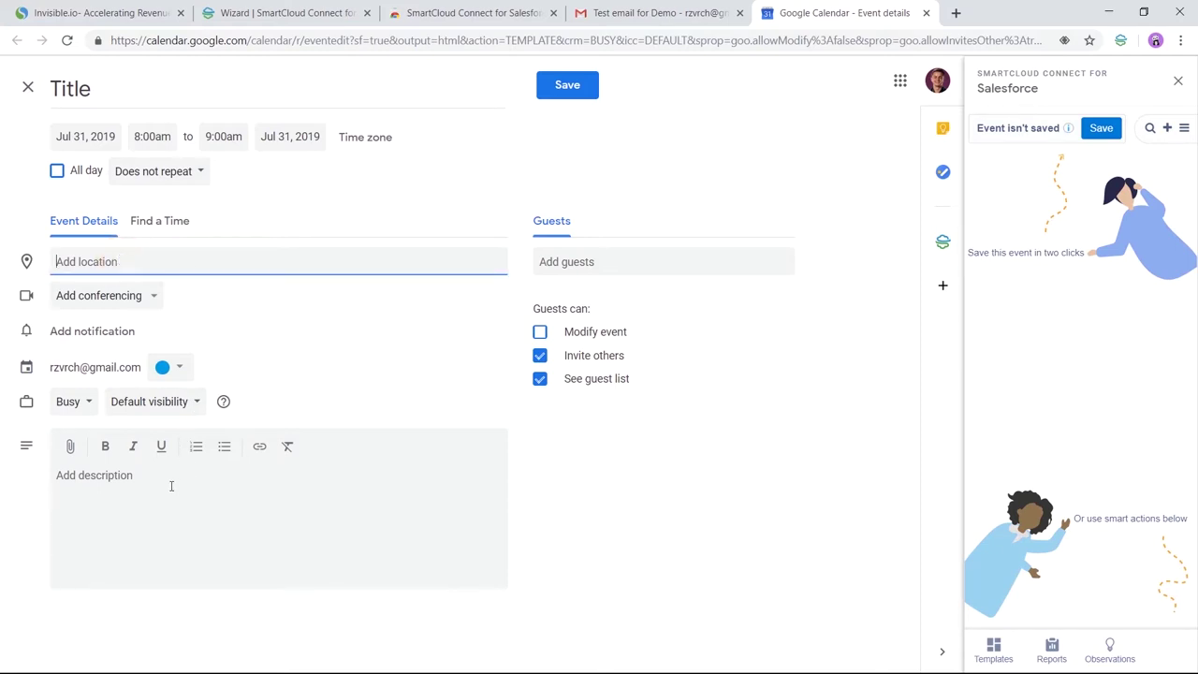
left_click(134, 491)
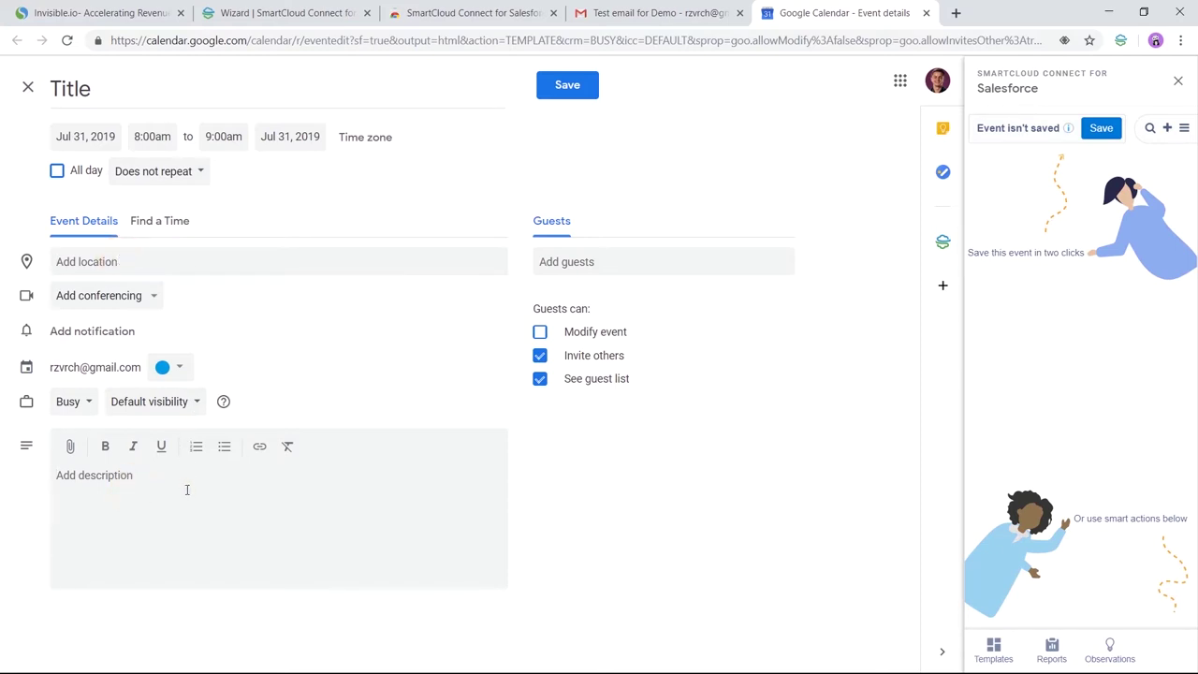
type("description")
left_click(621, 263)
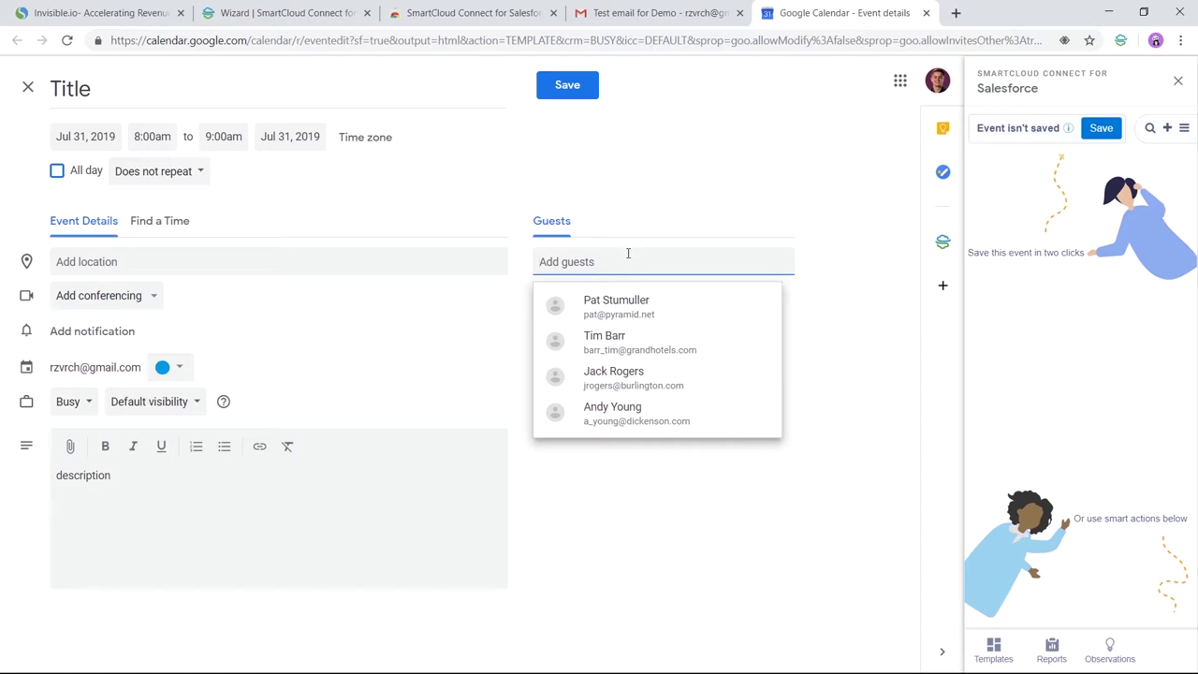
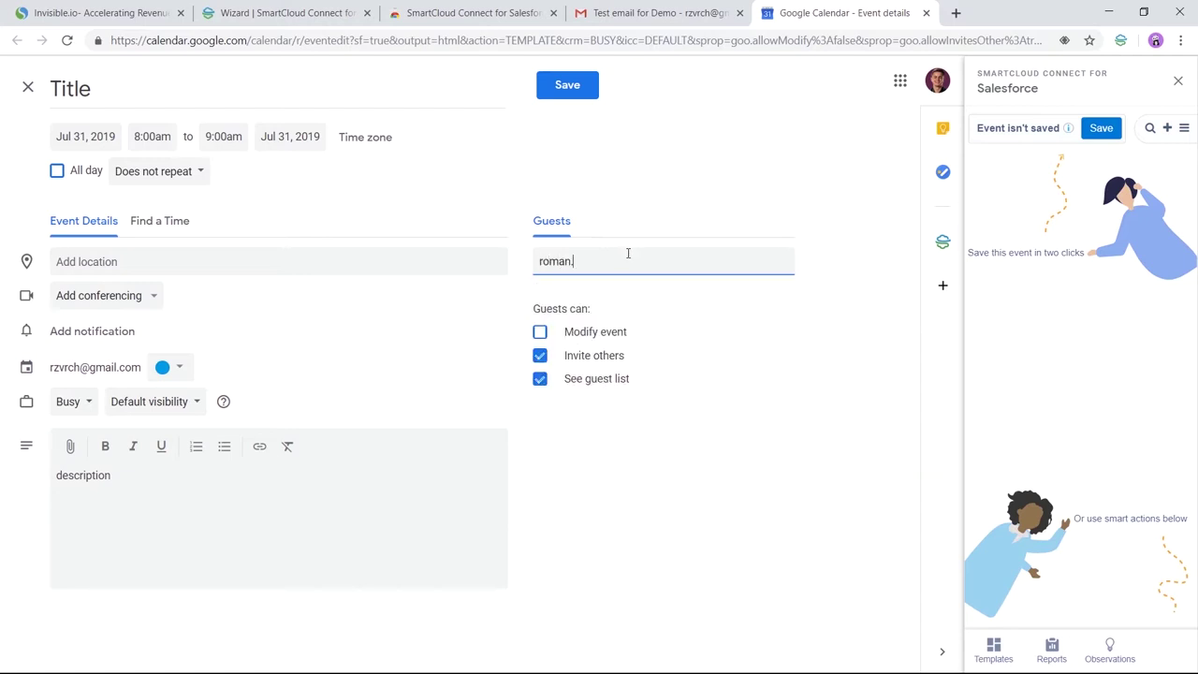
key("Return")
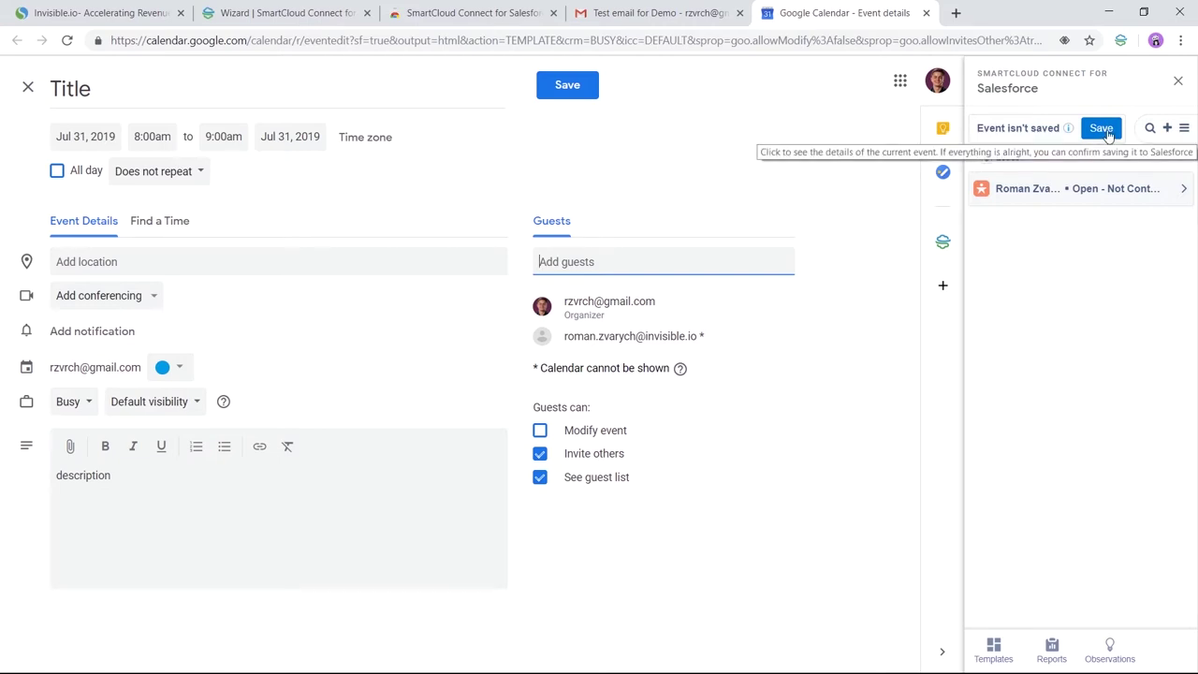
Step: Log the event as a Salesforce activity, save it for Jul 31 8–9am, and send invitations
left_click(1107, 131)
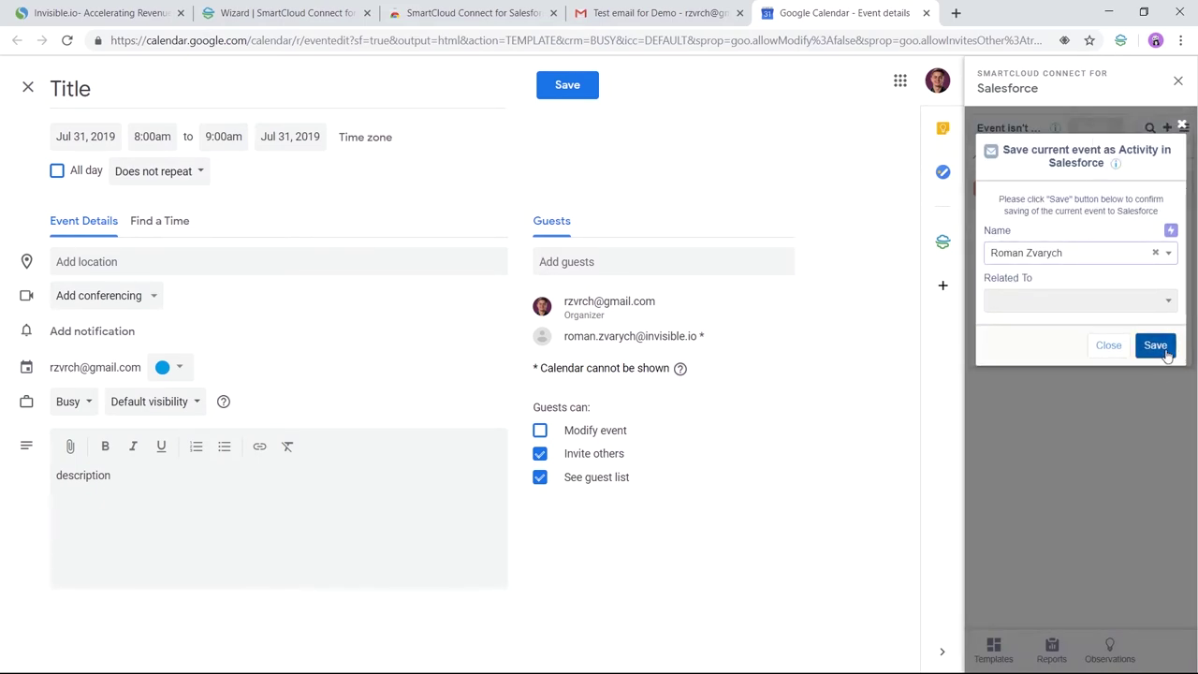
left_click(1165, 349)
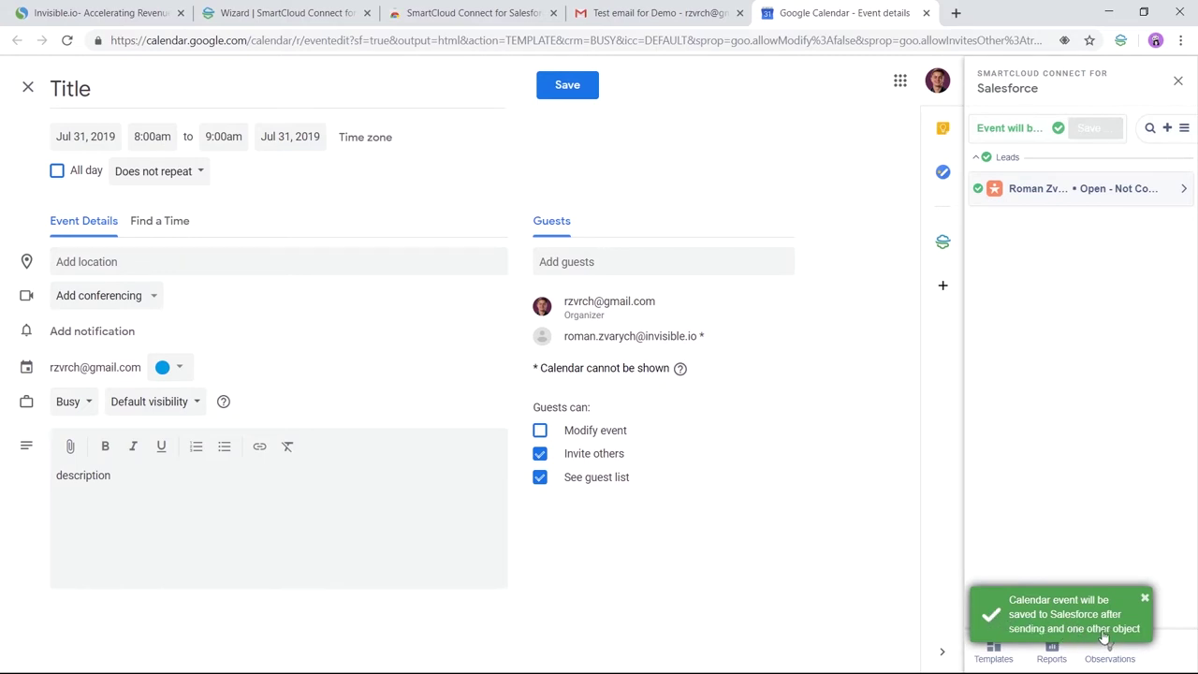
left_click(575, 91)
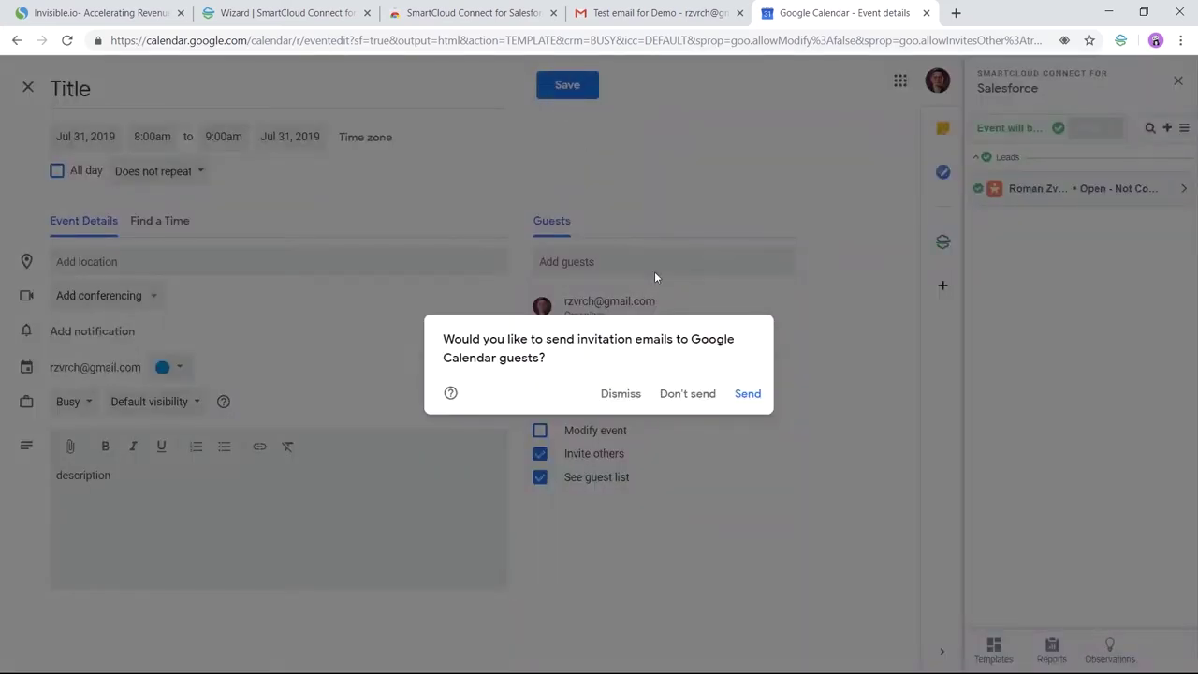
left_click(748, 394)
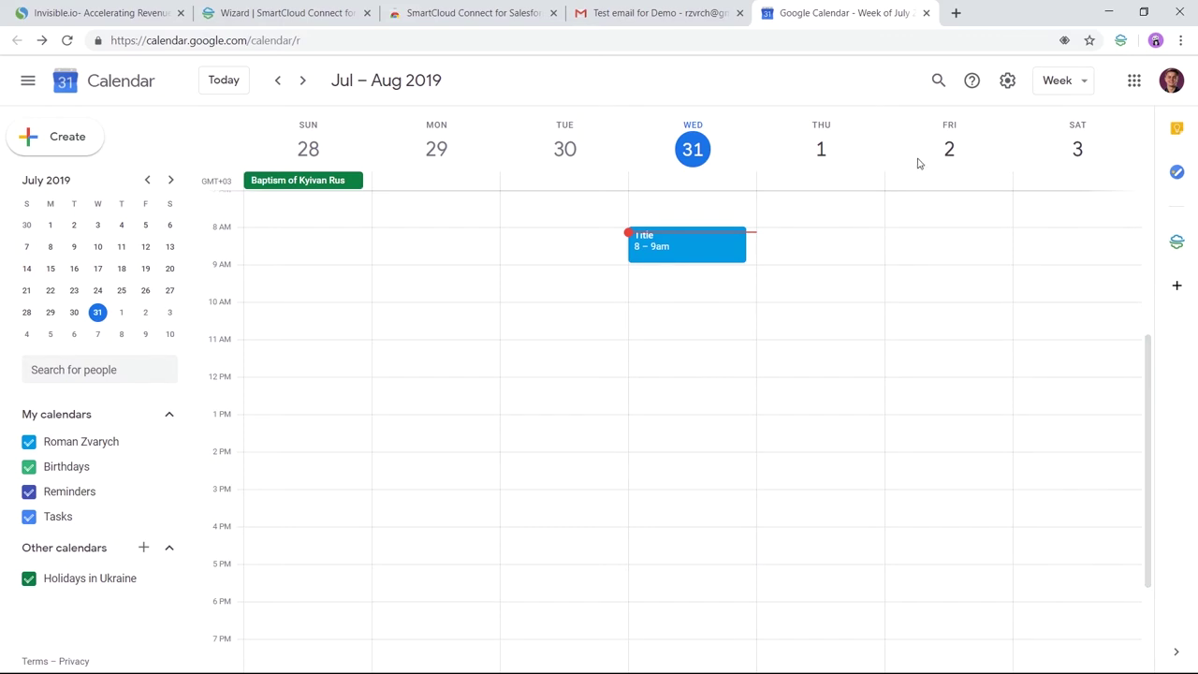
Step: Insert the Sales: New Customer Email template, addressed to the lead record, into a reply
left_click(926, 13)
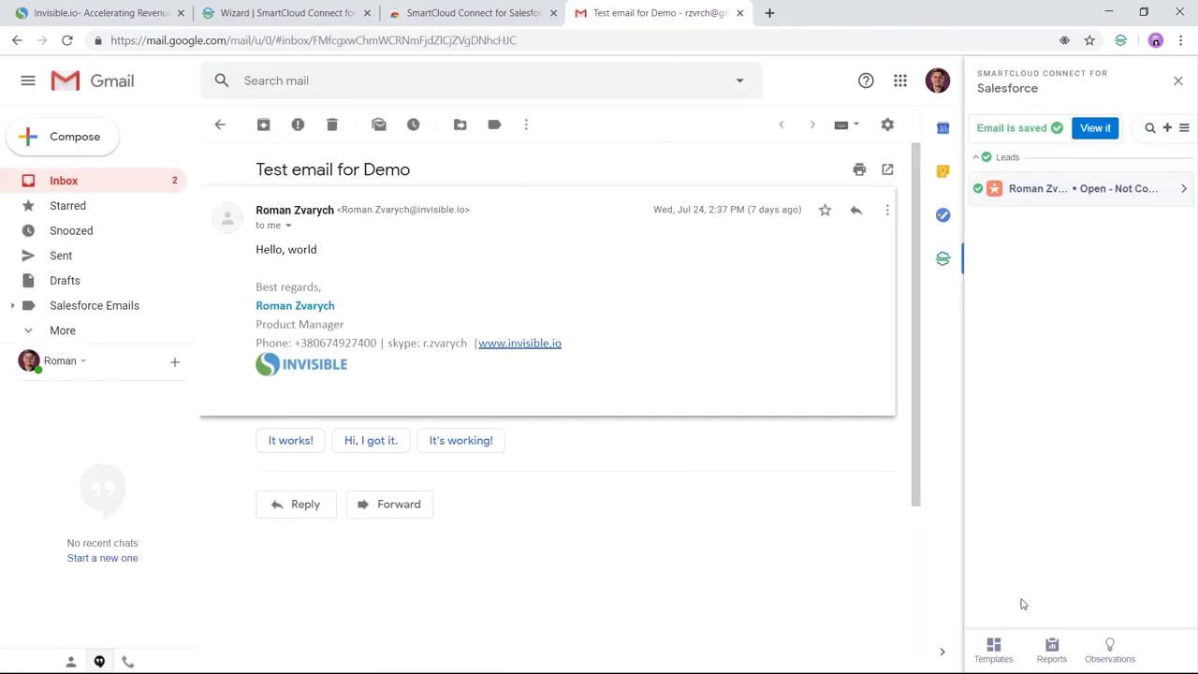
left_click(993, 648)
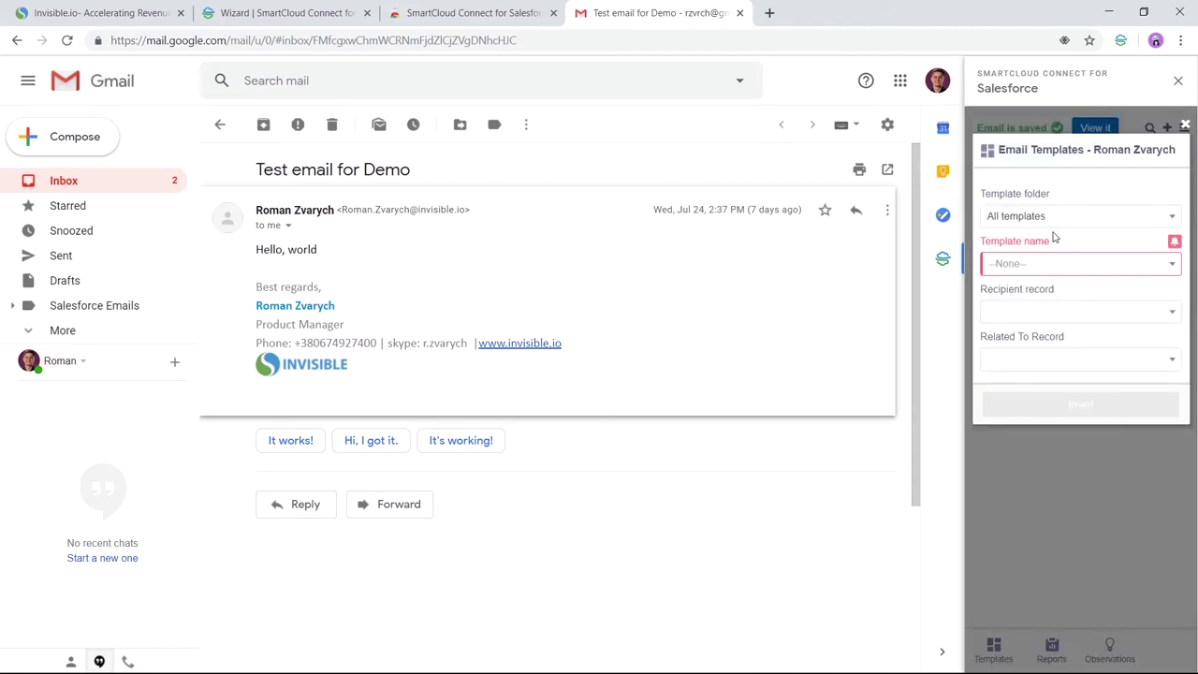
left_click(1049, 265)
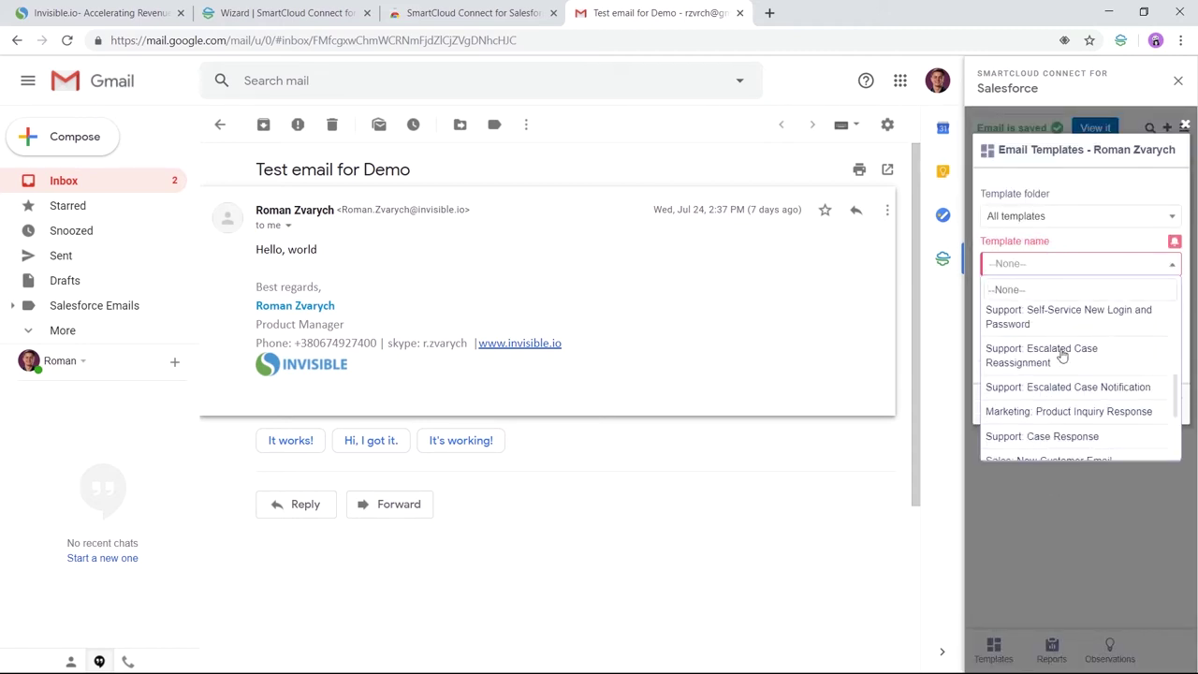
scroll(1062, 354, "down", 1)
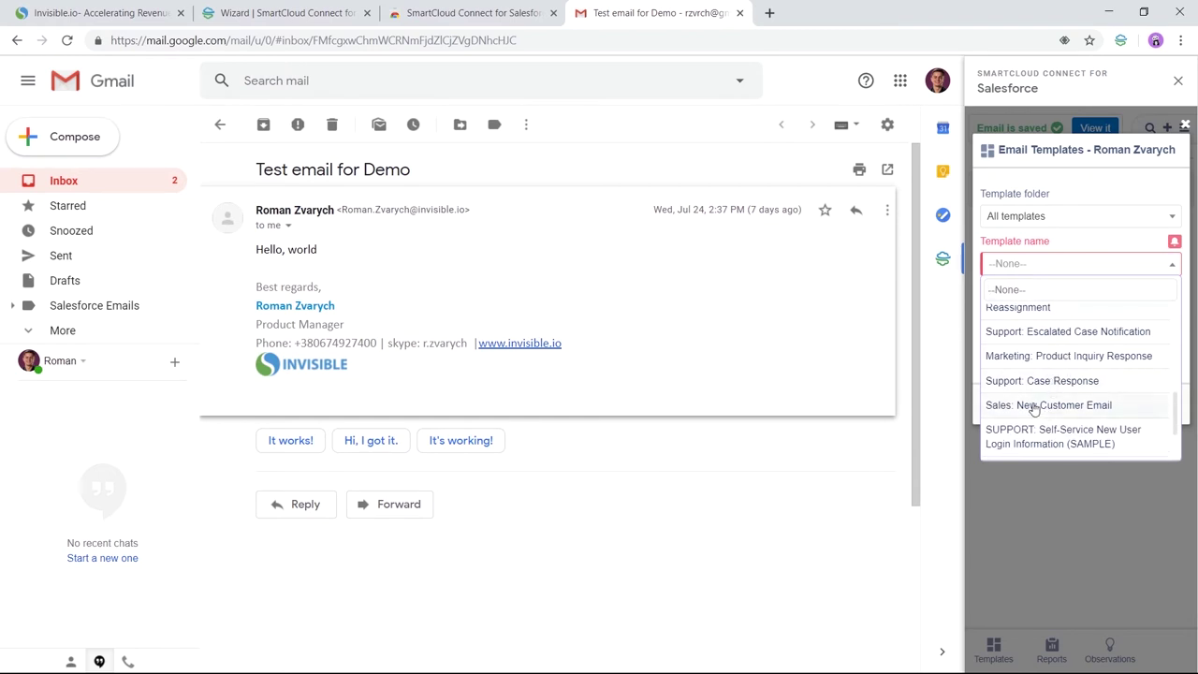
left_click(1034, 405)
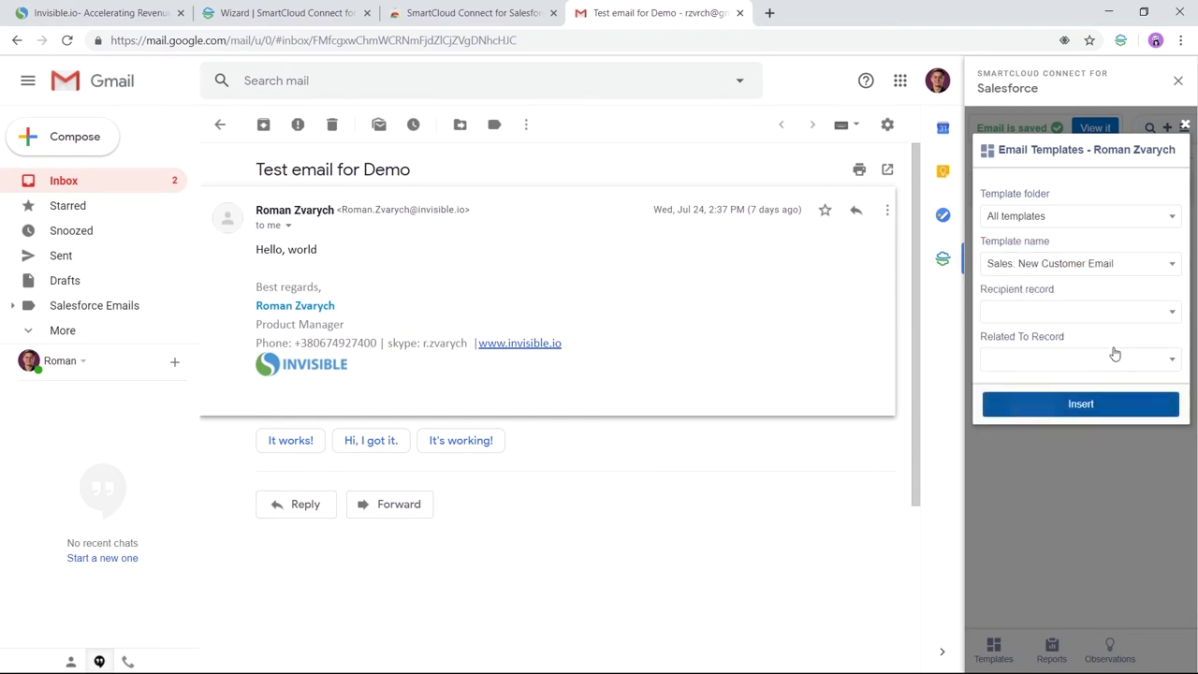
left_click(1033, 314)
left_click(1025, 413)
left_click(1077, 403)
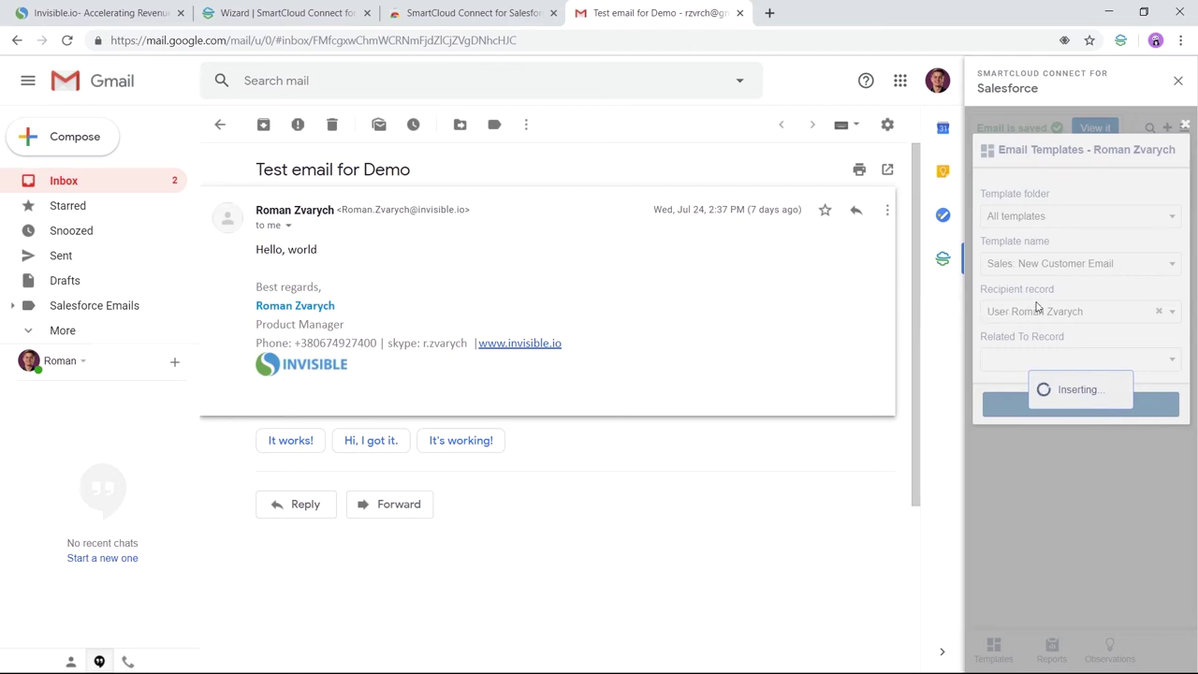
scroll(562, 324, "down", 3)
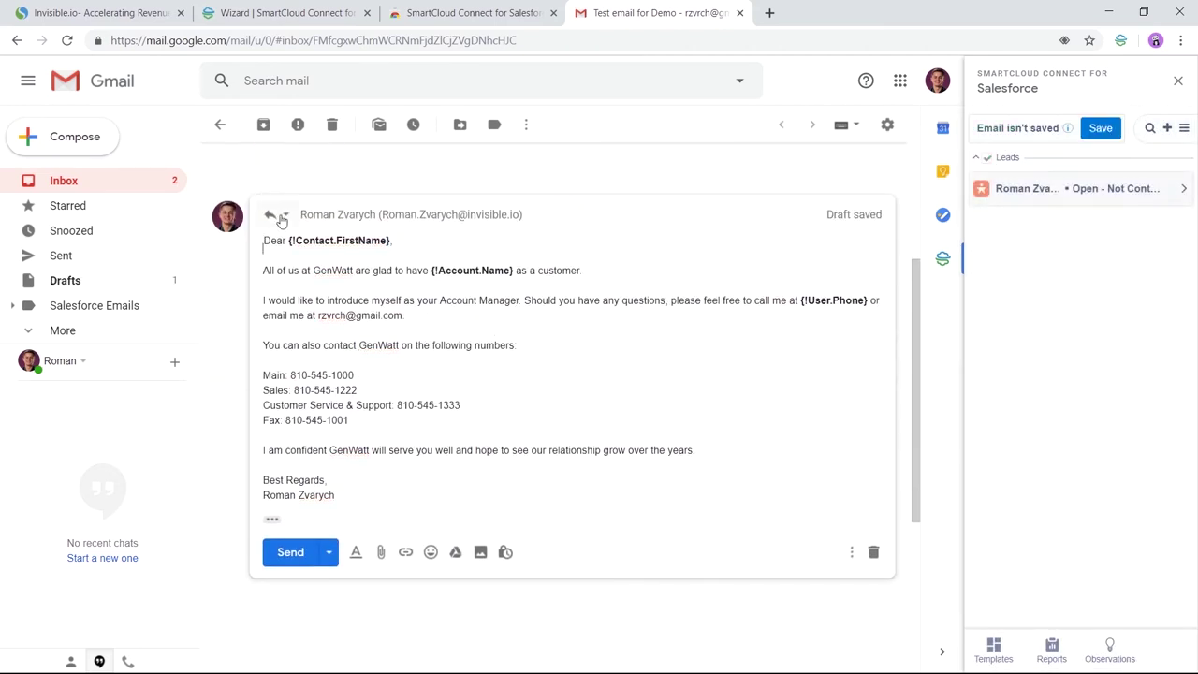
Step: Send the templated reply, then save it from the SmartCloud sidebar as a Salesforce activity
left_click(289, 552)
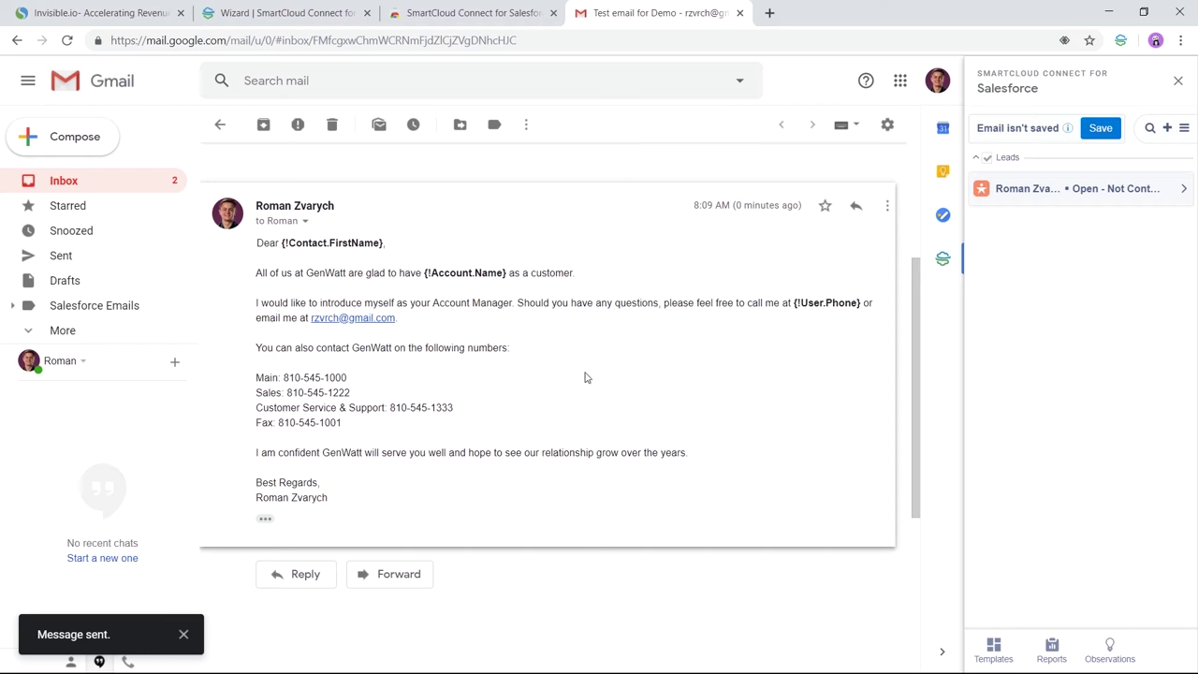
left_click(1100, 129)
left_click(1147, 519)
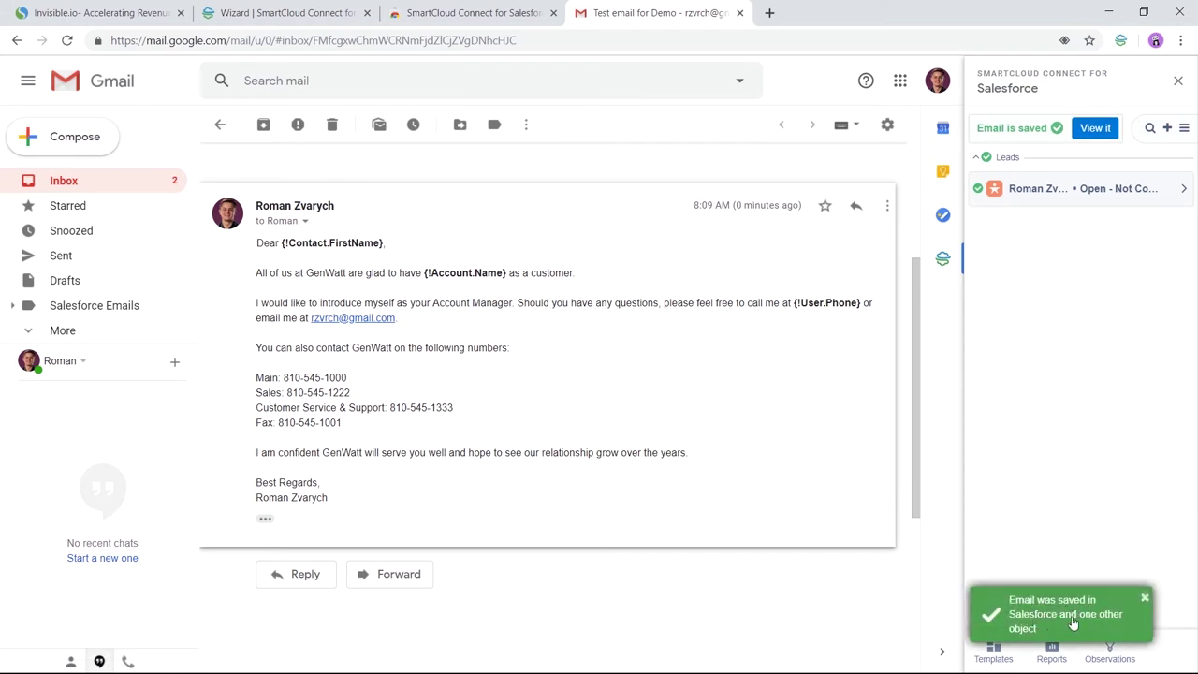
left_click(1069, 333)
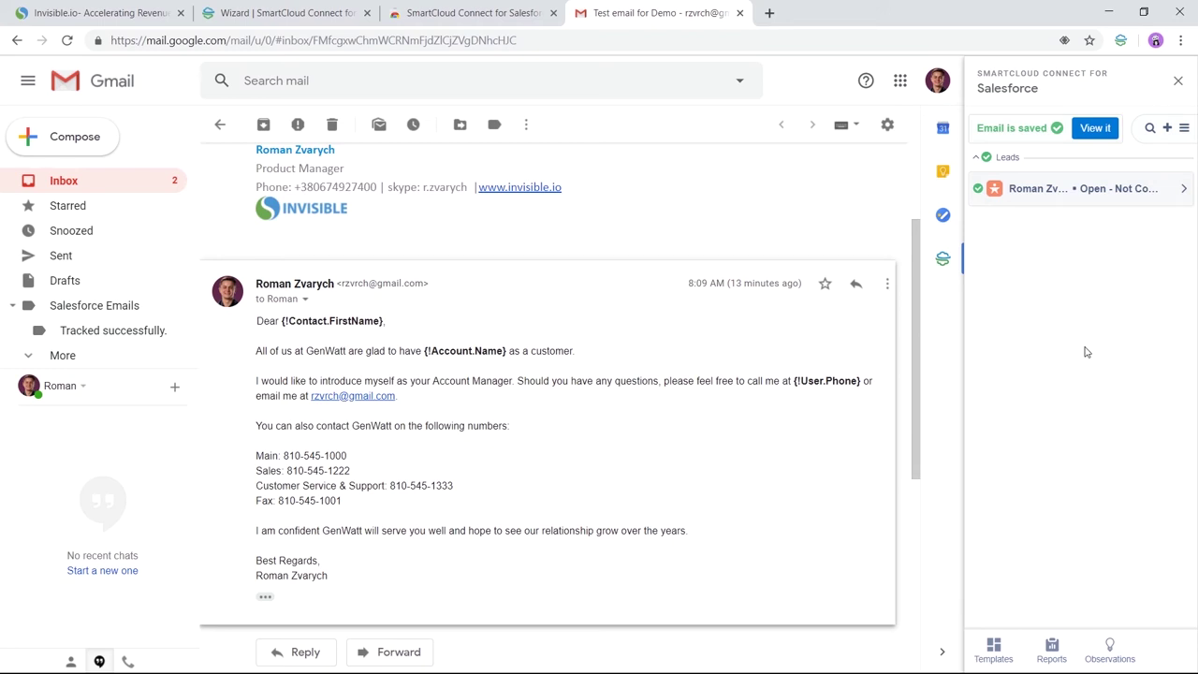
Step: Open Google Contacts and list the 20 contacts under the Salesforce Contacts label
left_click(899, 80)
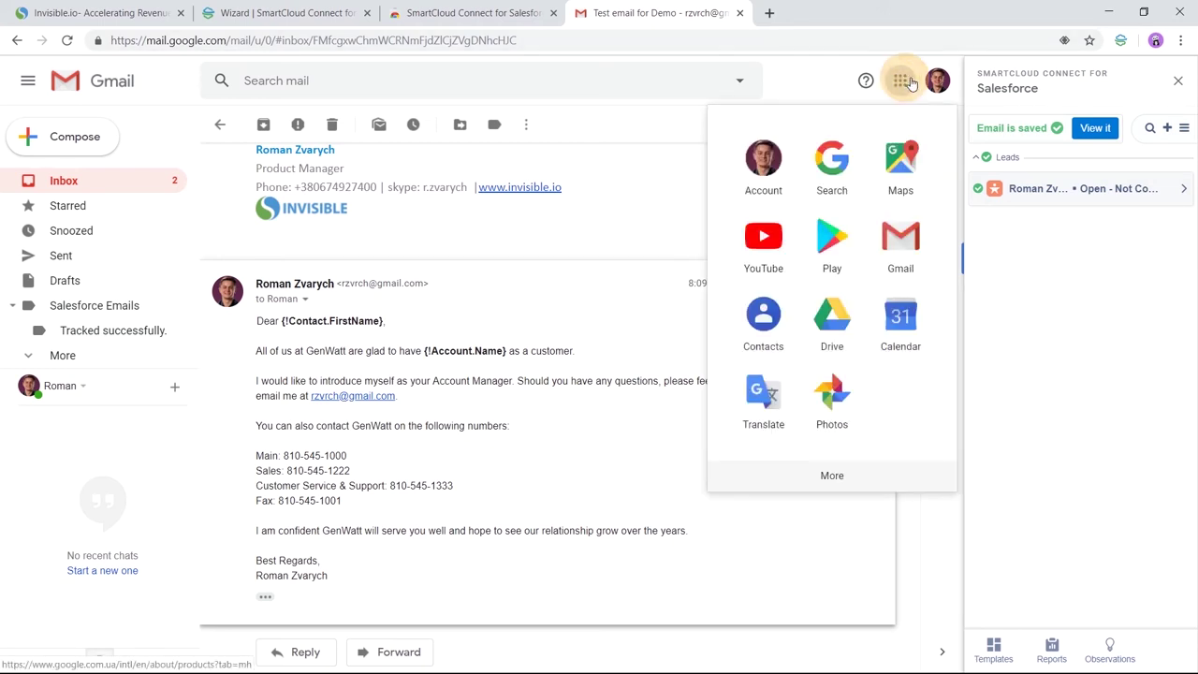
left_click(763, 318)
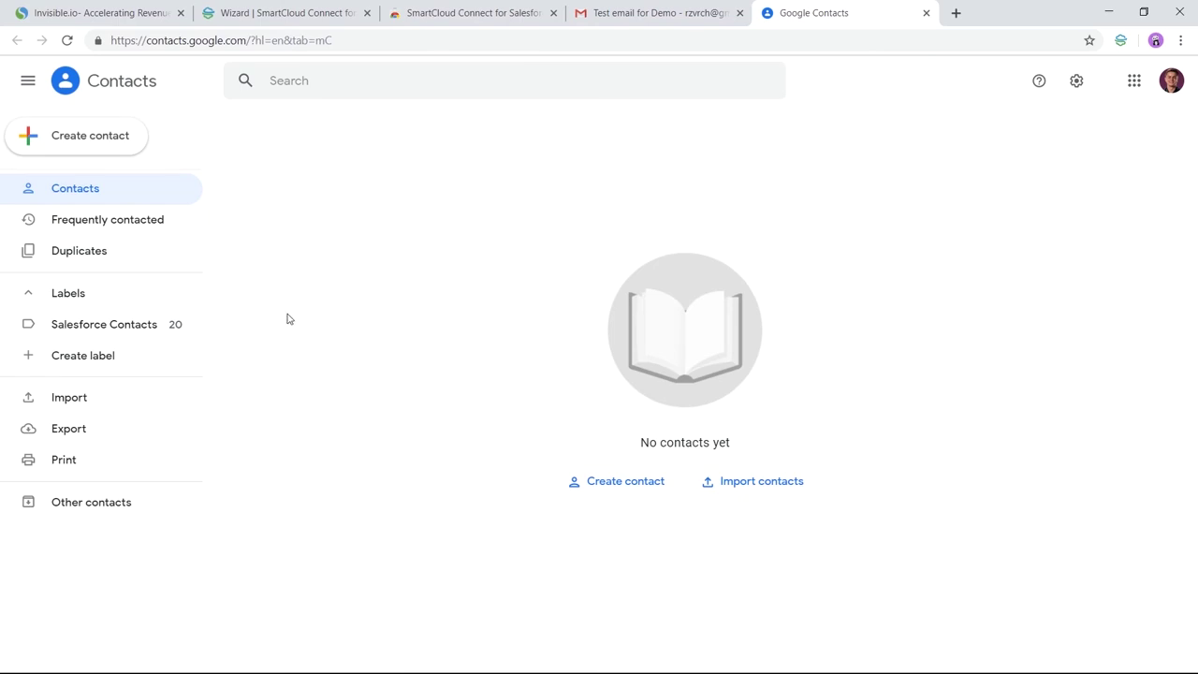
left_click(78, 328)
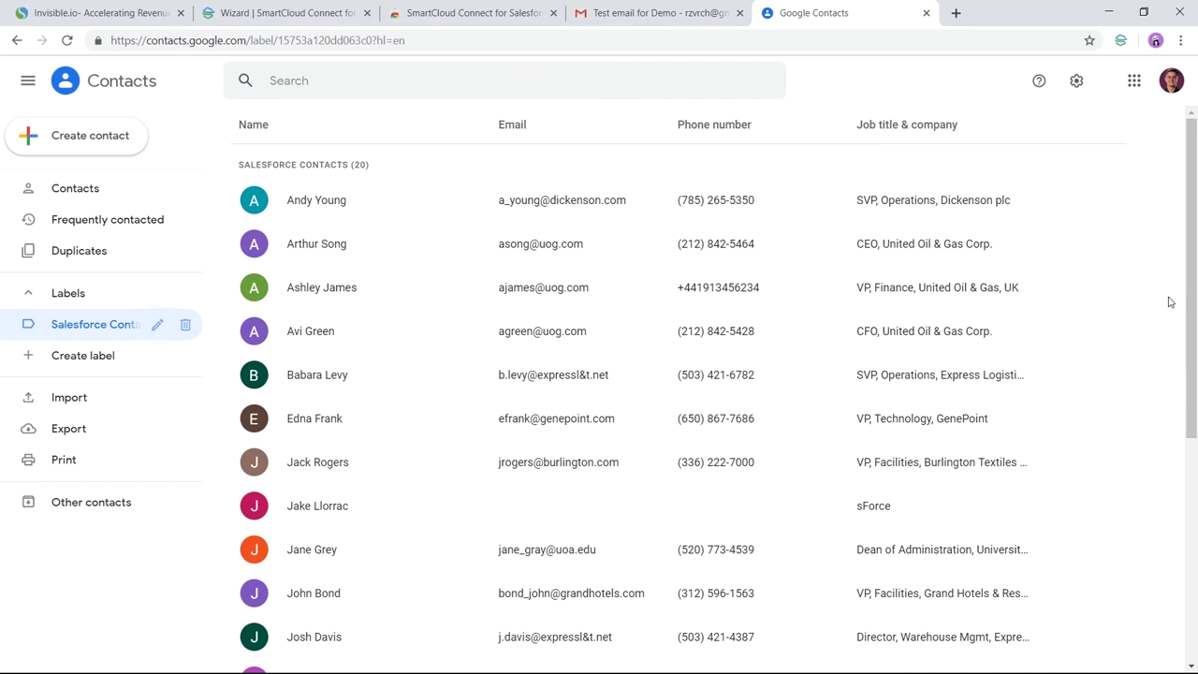
Step: Create and save a new contact with the lead's first name, last name and email address
left_click(95, 138)
left_click(637, 286)
left_click(483, 370)
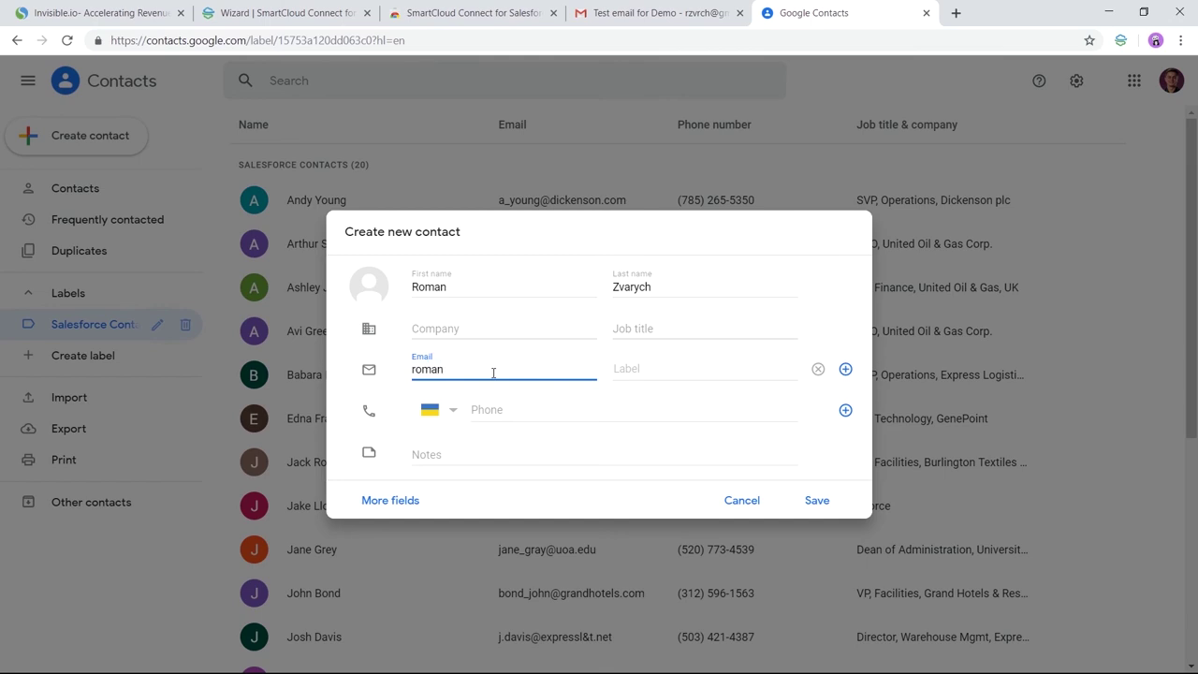
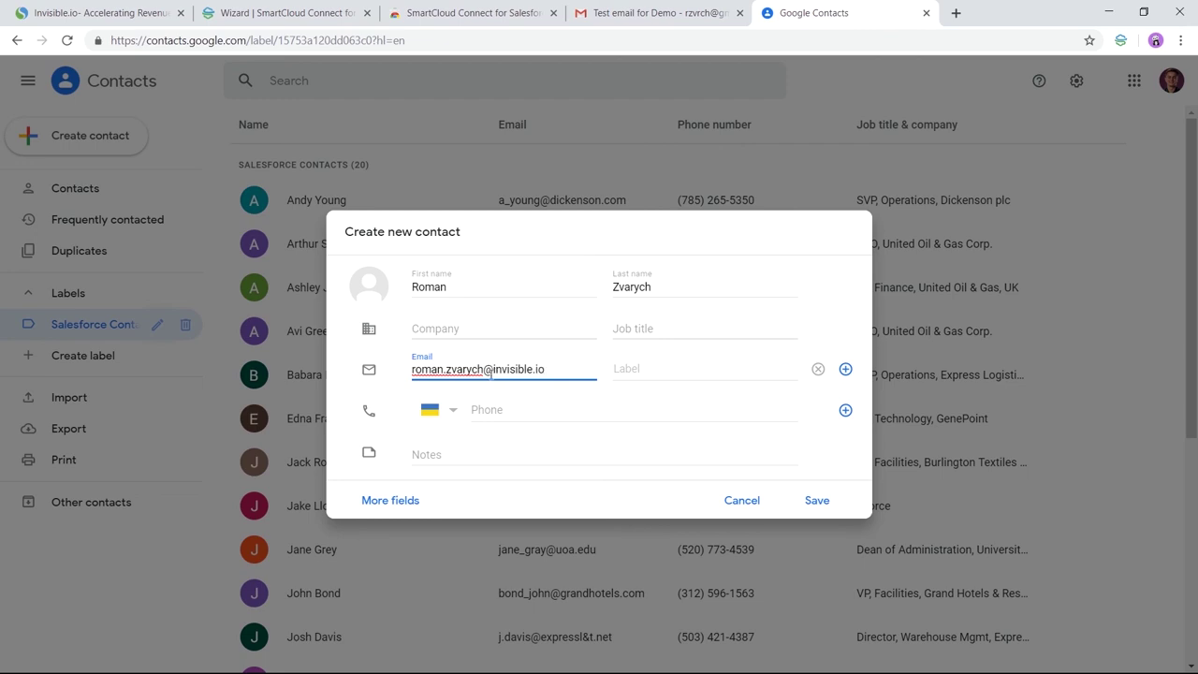
left_click(820, 501)
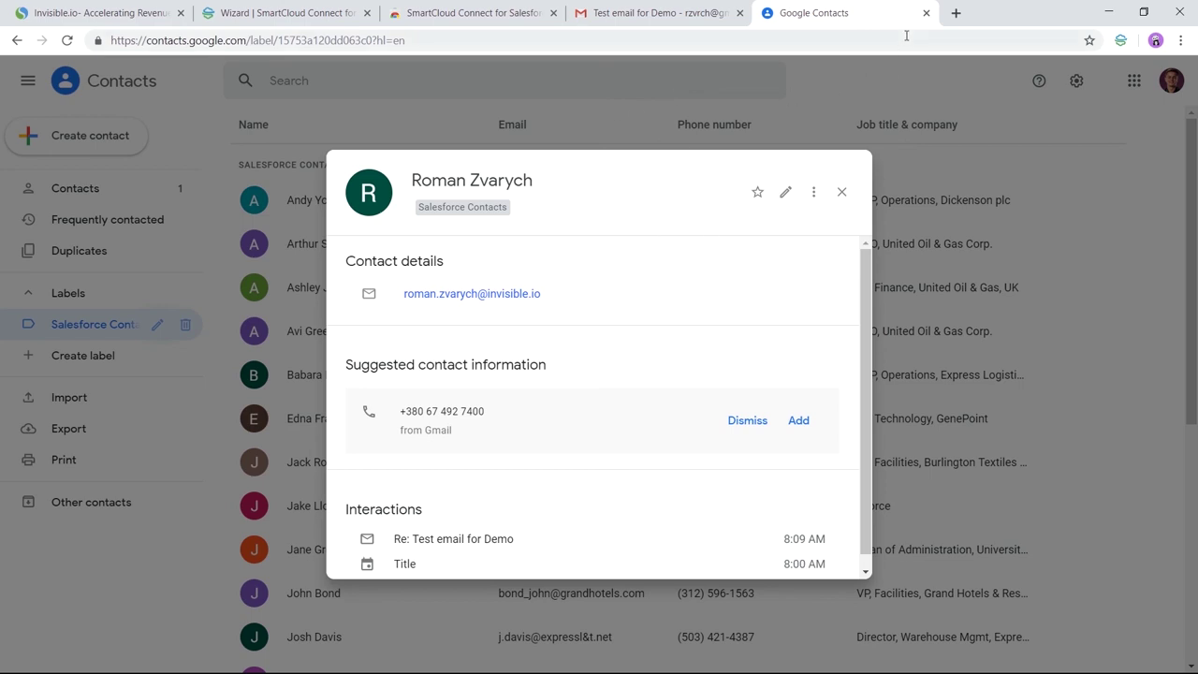
Step: Close the Google Contacts tab to get back to the Gmail thread
left_click(927, 14)
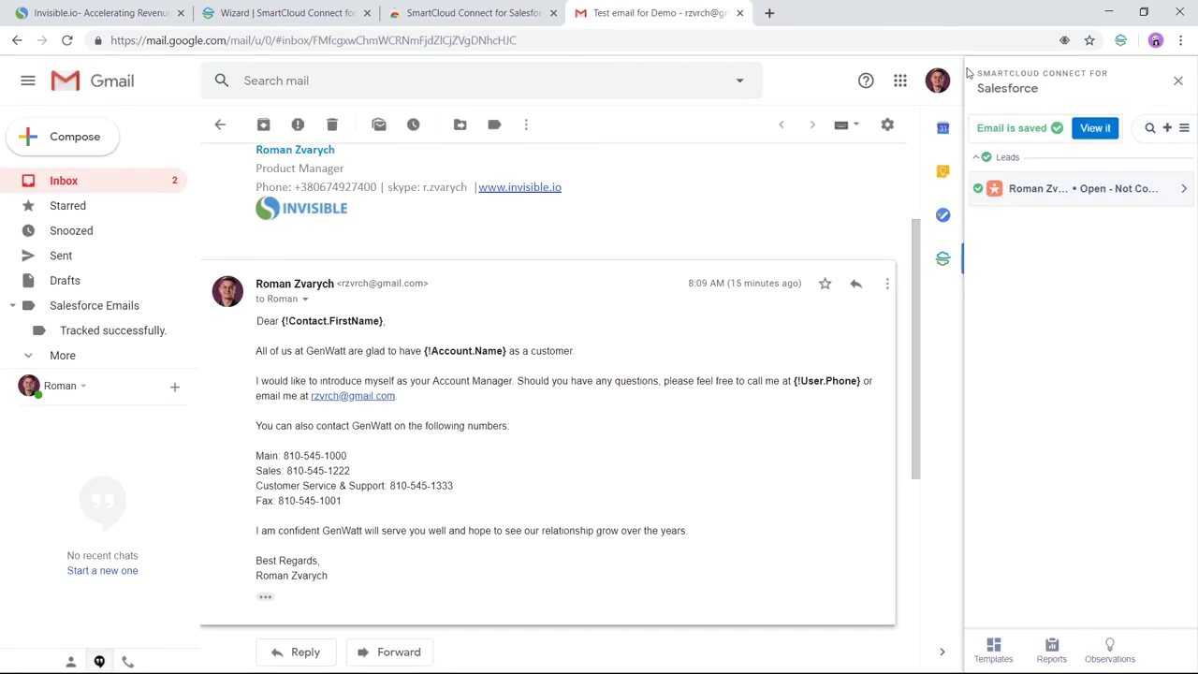